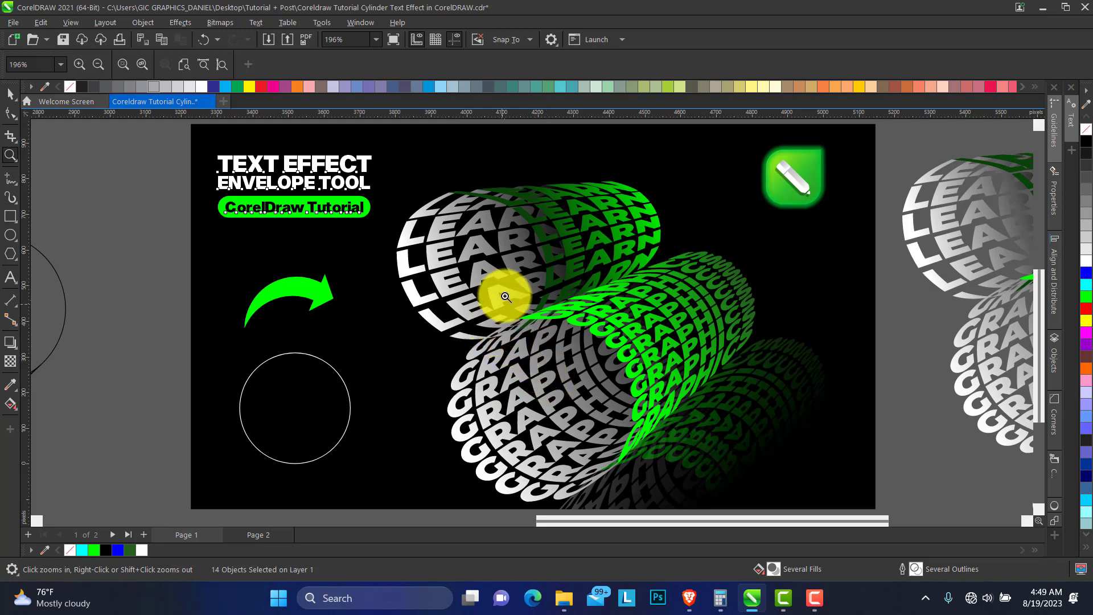
Switch from the finished design to the blank Page 2 of the document.
{"action": "key", "text": "F4"}
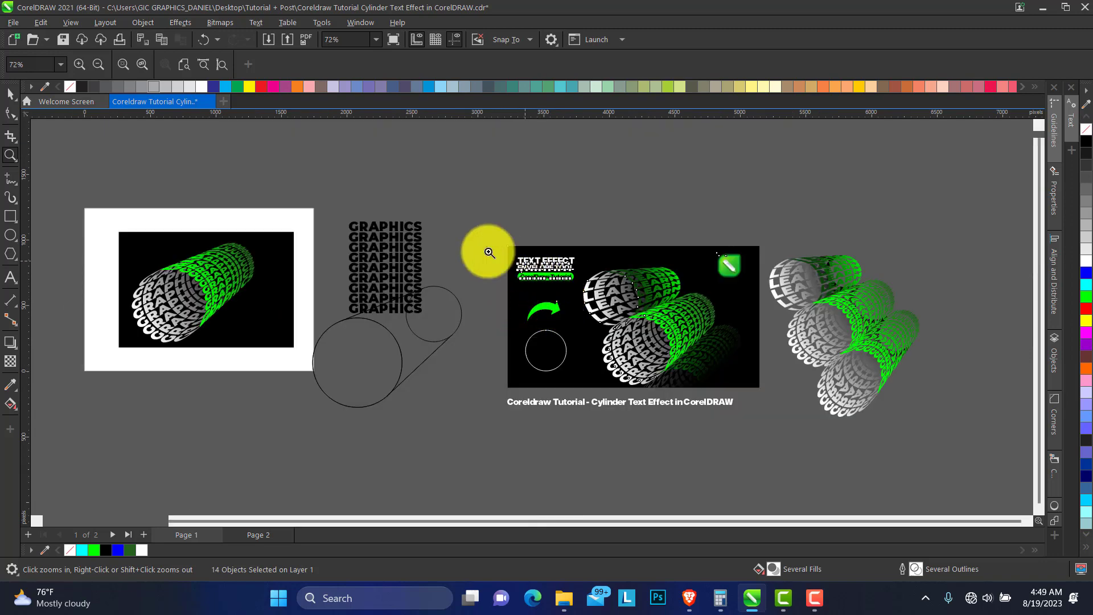
{"action": "left_click", "coordinate": [257, 535]}
{"action": "left_click_drag", "start_coordinate": [81, 207], "coordinate": [328, 383]}
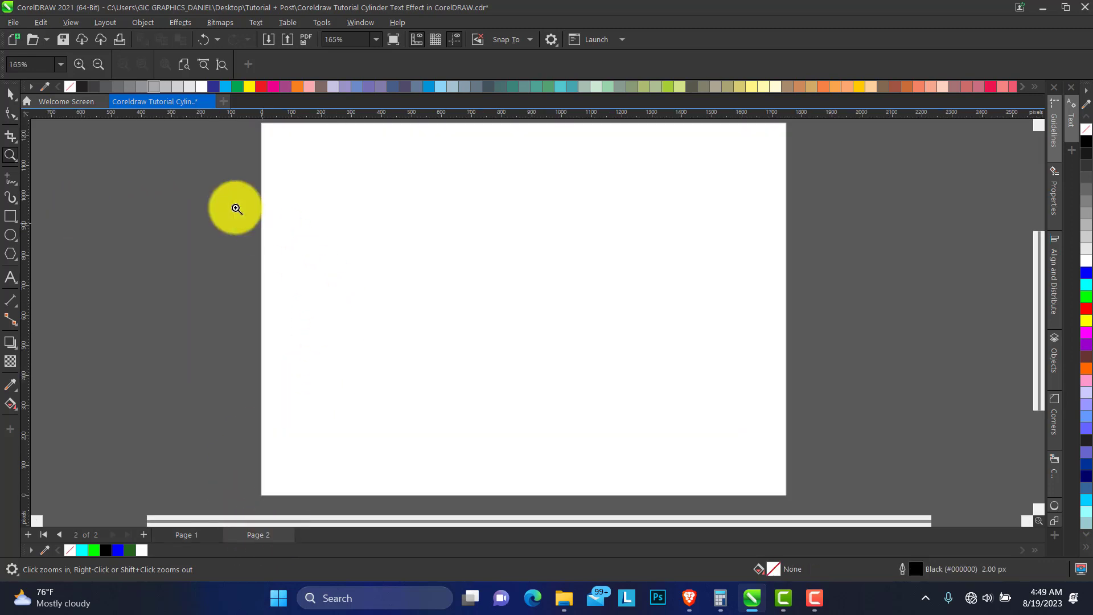
{"action": "left_click", "coordinate": [11, 94]}
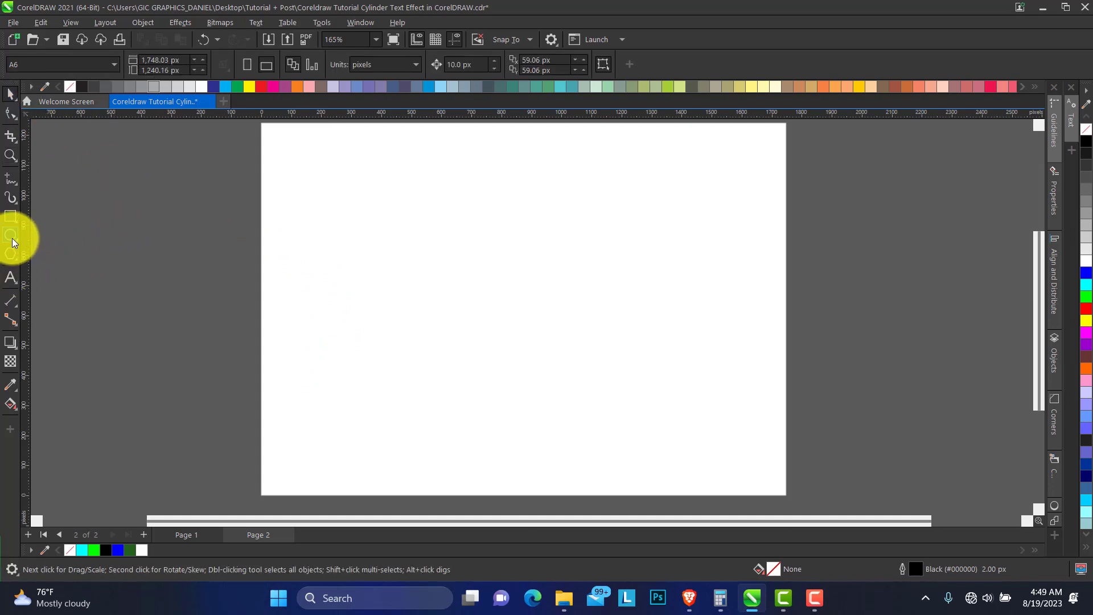
Draw a circle about 531 px in diameter and place it in the lower left part of the page.
{"action": "left_click", "coordinate": [13, 276]}
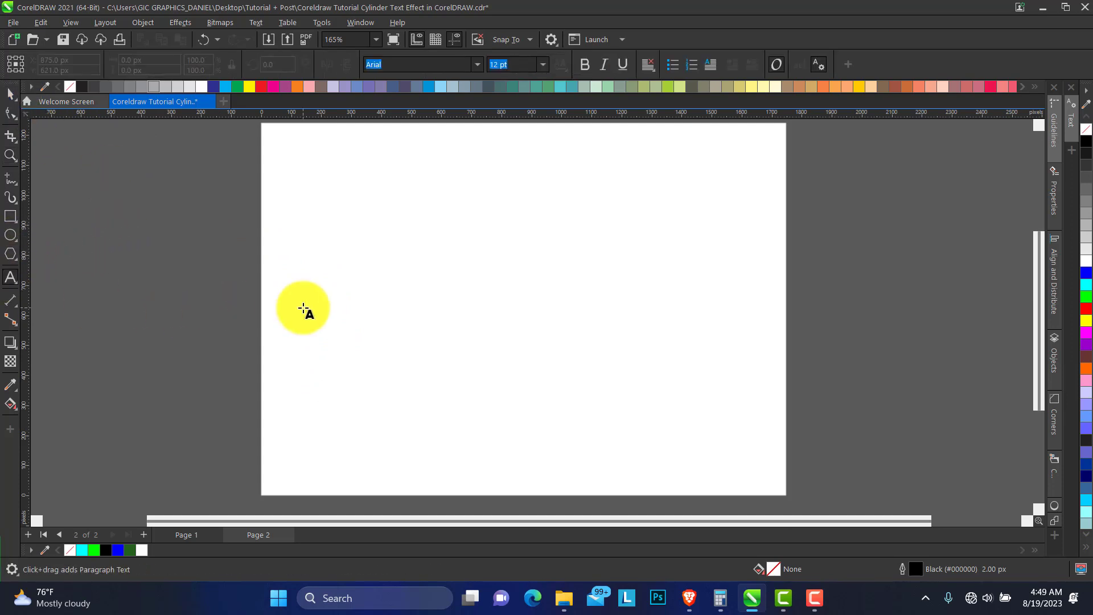
{"action": "left_click", "coordinate": [15, 241]}
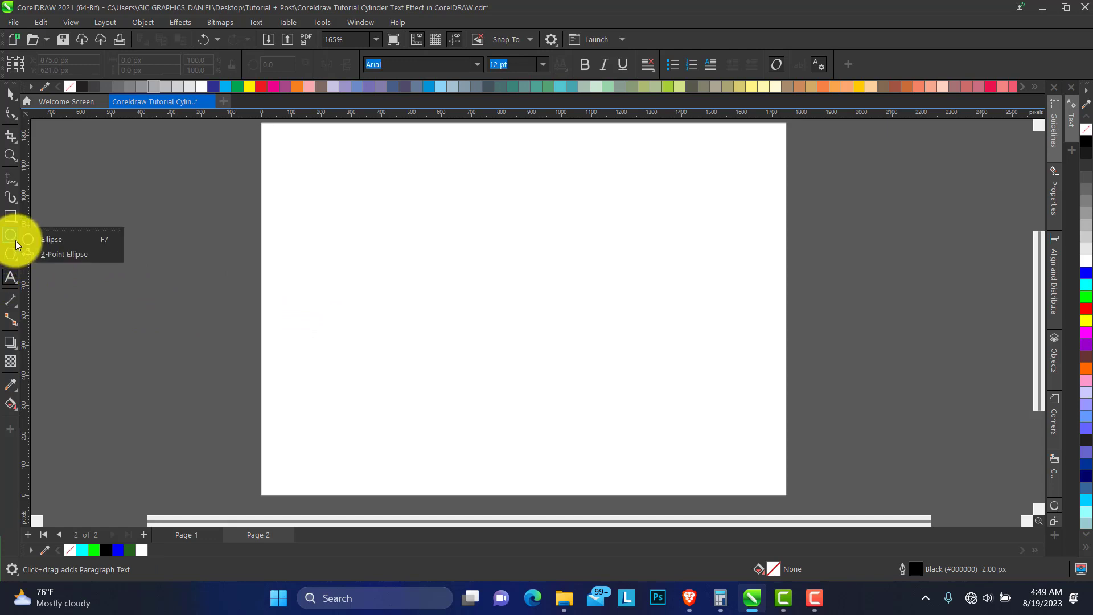
{"action": "left_click", "coordinate": [59, 240]}
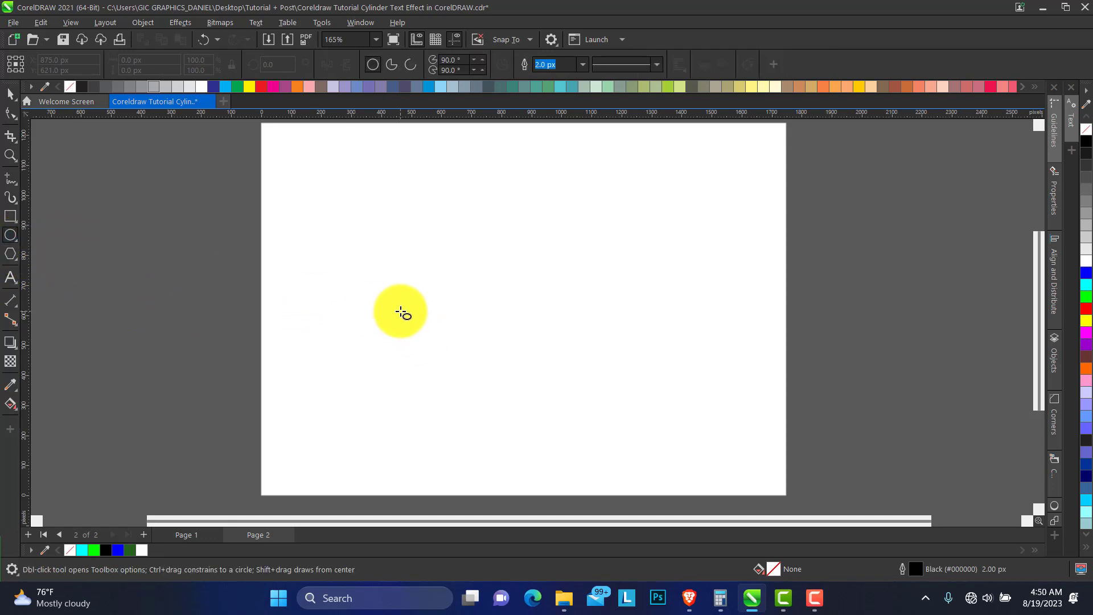
{"action": "left_click_drag", "start_coordinate": [386, 321], "coordinate": [534, 483]}
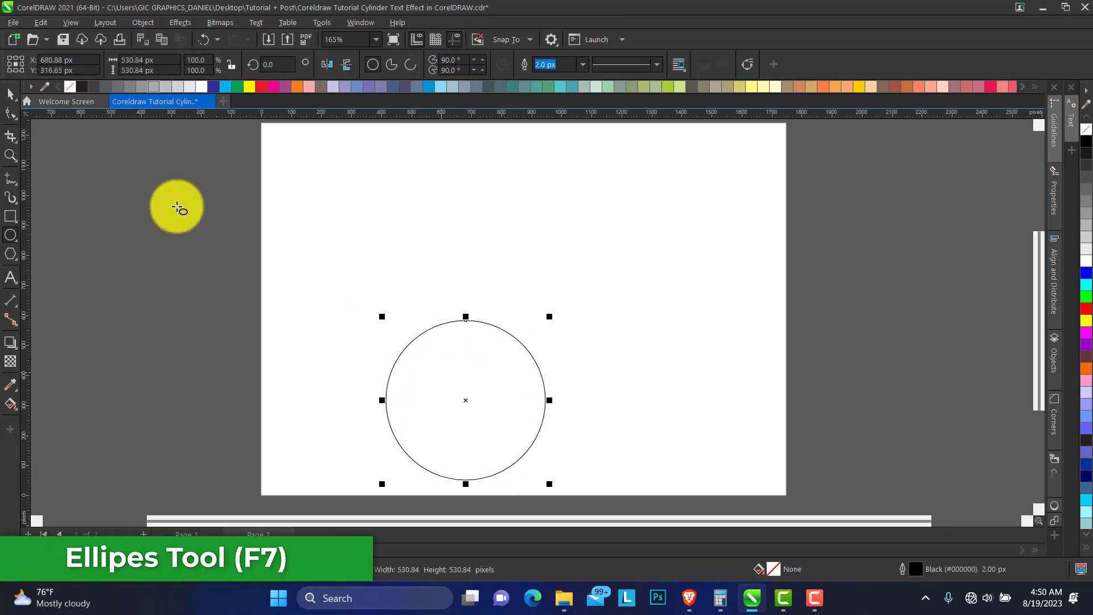
{"action": "left_click_drag", "start_coordinate": [464, 391], "coordinate": [428, 363]}
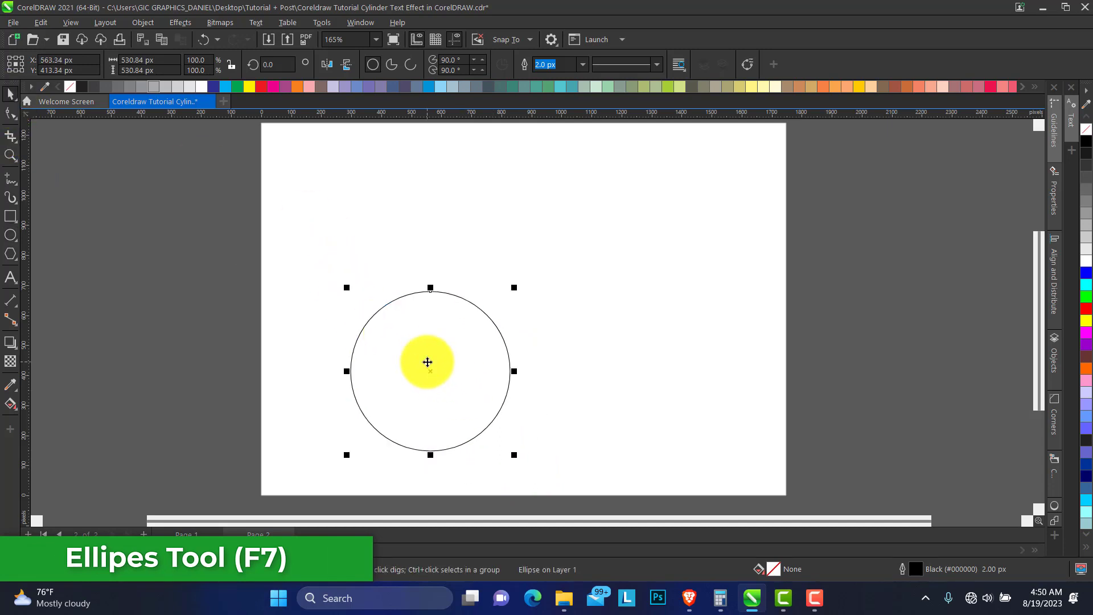
Extrude the circle up and to the right into a tapering cylinder with depth 52, and move it to the page's right half.
{"action": "left_click", "coordinate": [17, 348]}
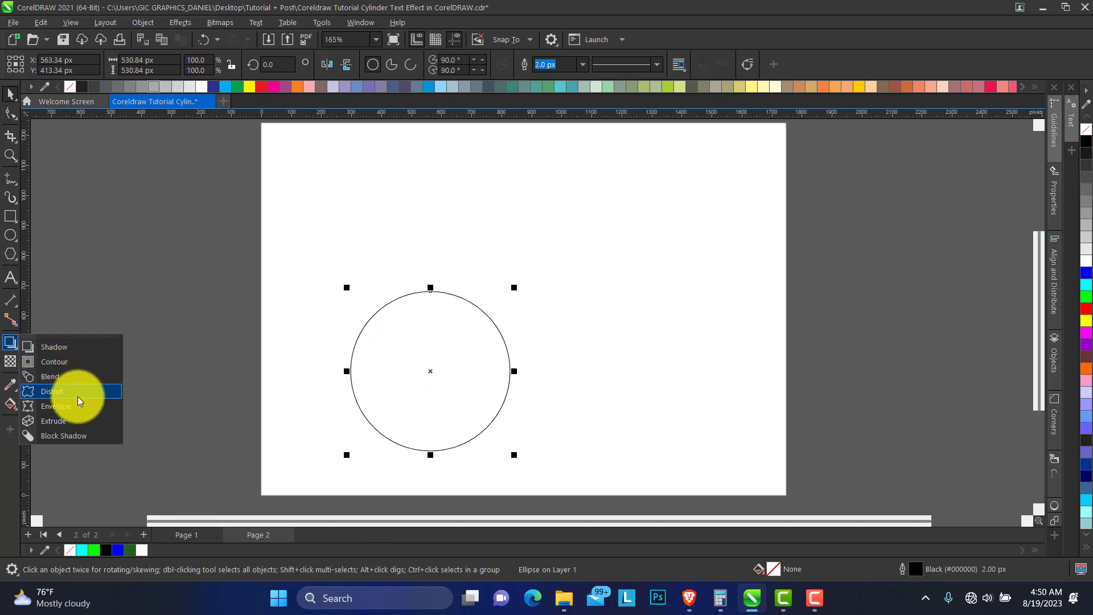
{"action": "left_click", "coordinate": [70, 421]}
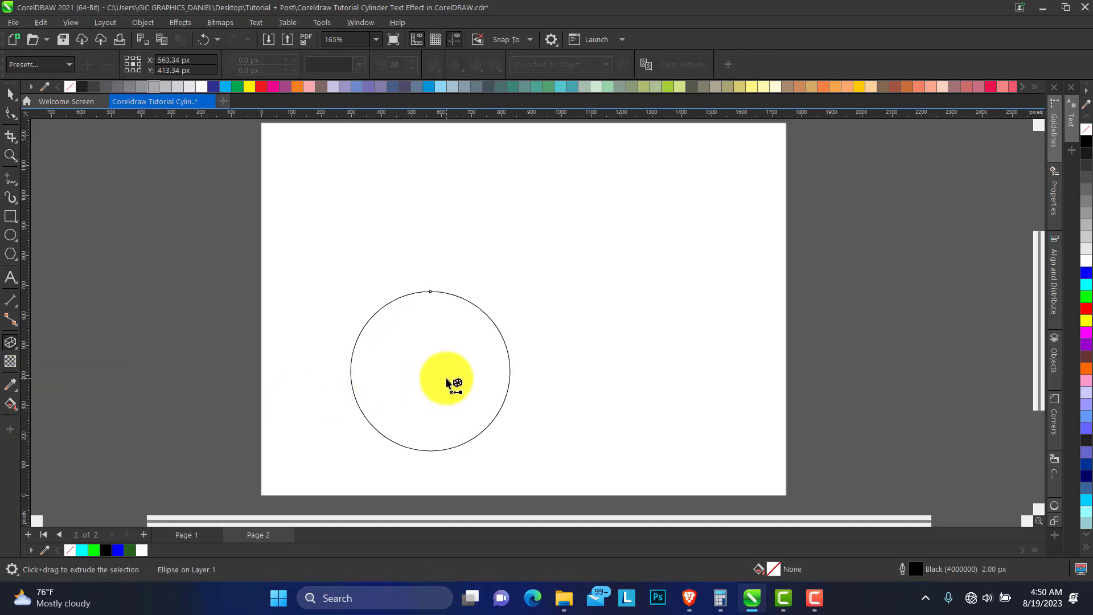
{"action": "left_click_drag", "start_coordinate": [447, 381], "coordinate": [702, 252]}
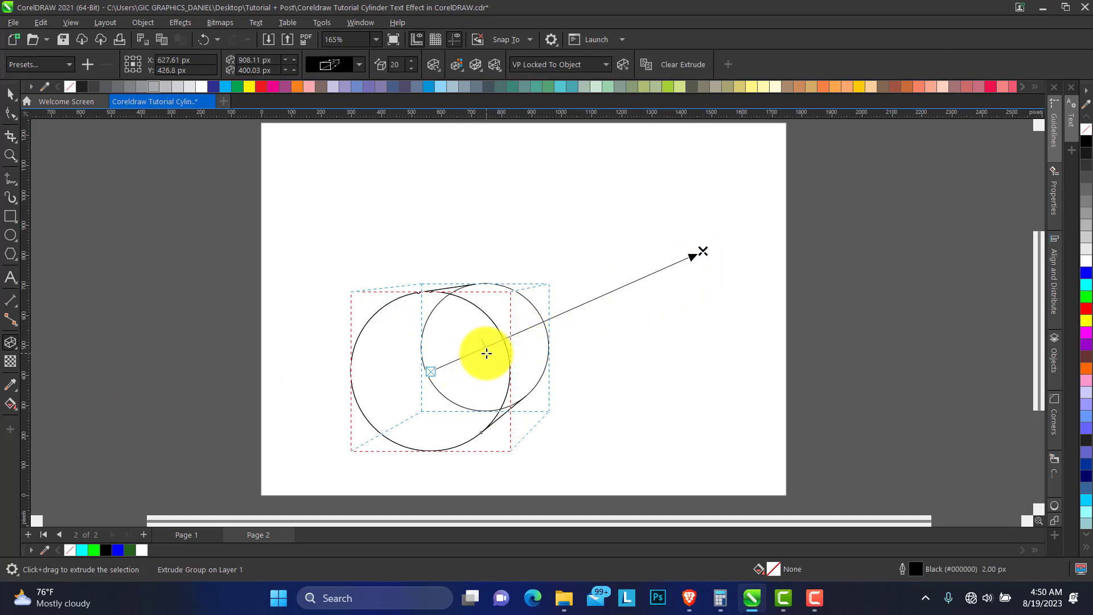
{"action": "left_click_drag", "start_coordinate": [486, 354], "coordinate": [579, 311]}
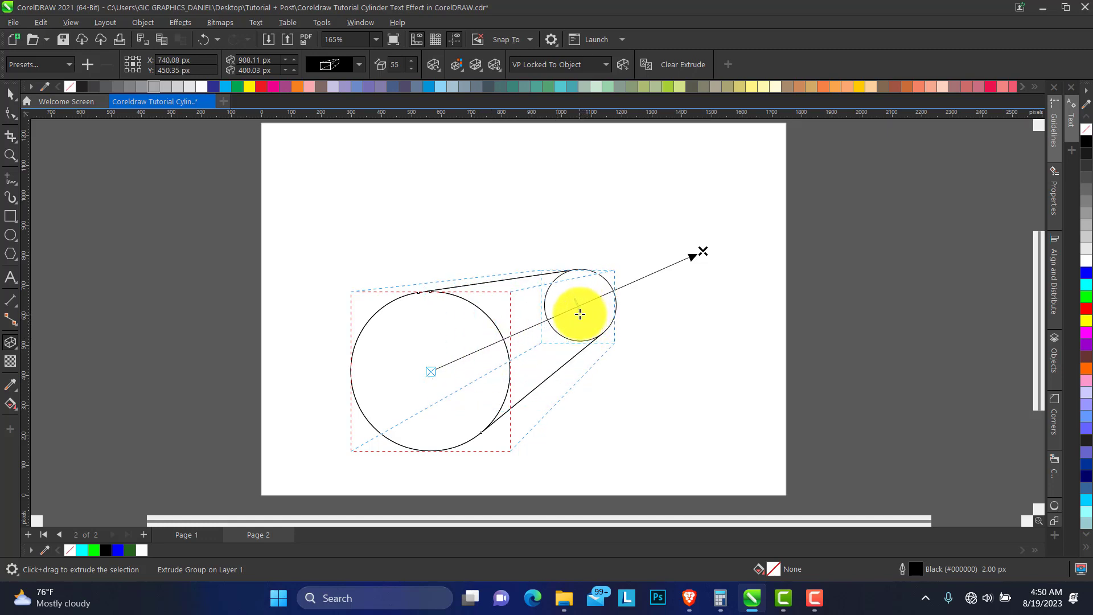
{"action": "left_click_drag", "start_coordinate": [700, 257], "coordinate": [725, 258]}
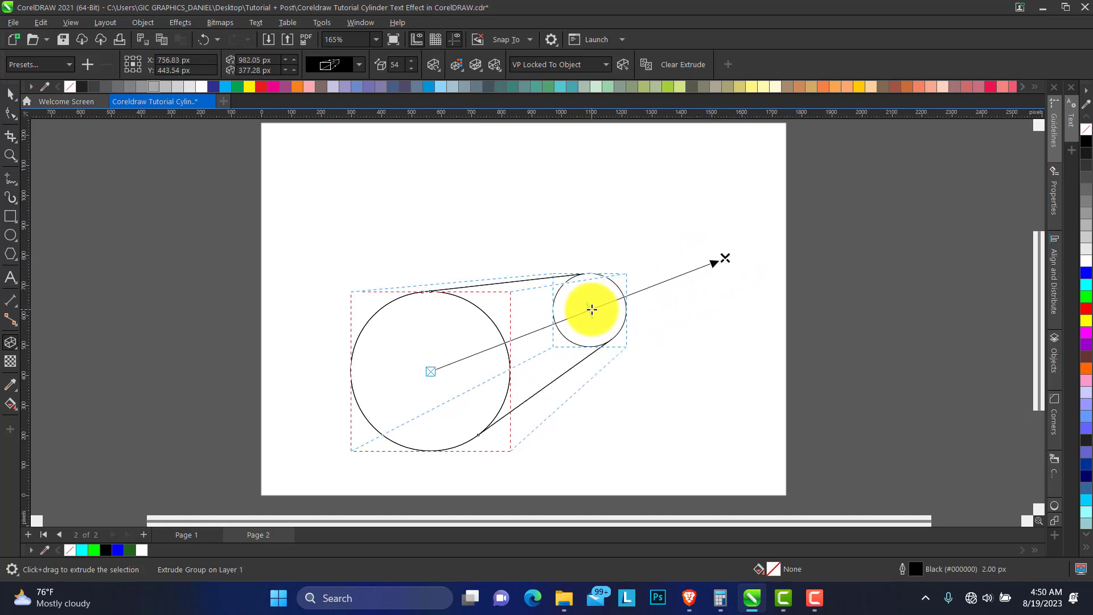
{"action": "mouse_move", "coordinate": [593, 309]}
{"action": "left_mouse_down"}
{"action": "mouse_move", "coordinate": [612, 300]}
{"action": "mouse_move", "coordinate": [541, 331]}
{"action": "mouse_move", "coordinate": [588, 315]}
{"action": "left_mouse_up"}
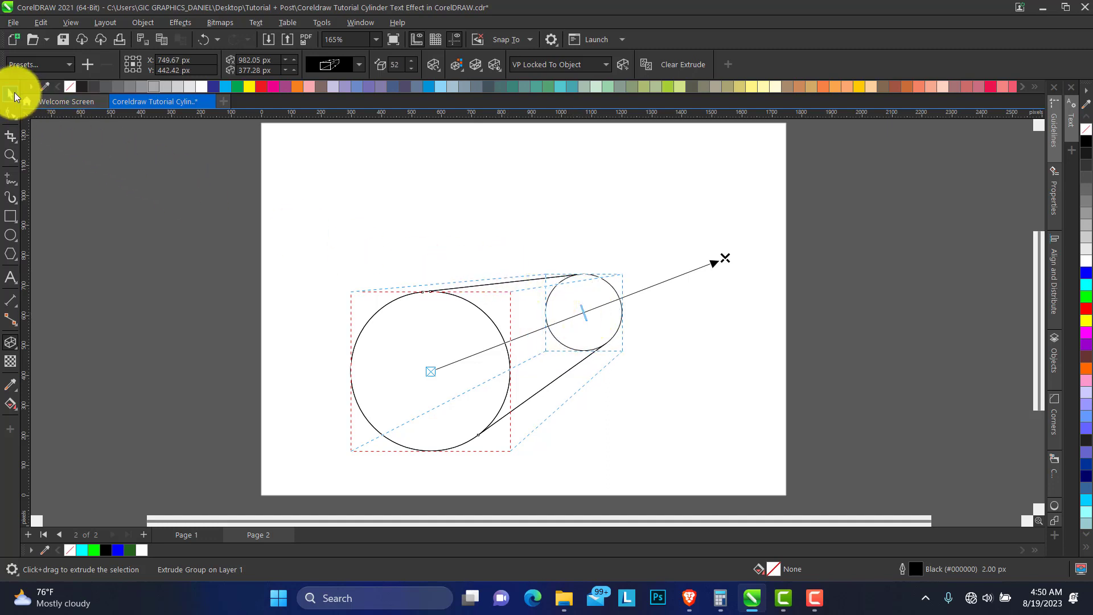
{"action": "left_click", "coordinate": [10, 94]}
{"action": "left_click_drag", "start_coordinate": [486, 362], "coordinate": [606, 311]}
Add a text object beside the cylinder reading LEARN and GRAPHICS on two separate lines.
{"action": "left_click", "coordinate": [11, 155]}
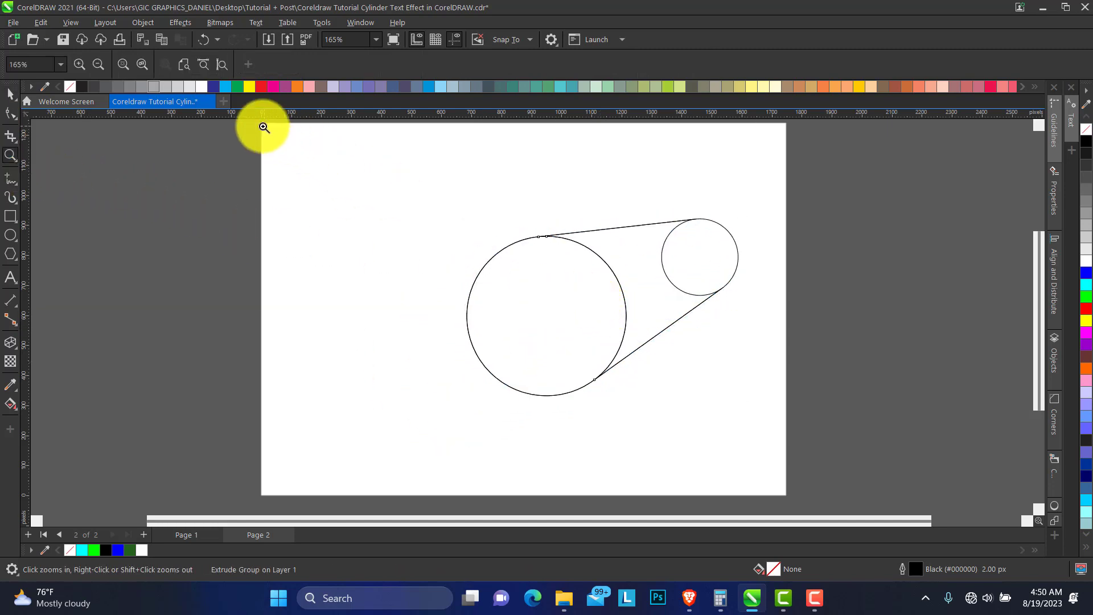
{"action": "left_click_drag", "start_coordinate": [264, 127], "coordinate": [798, 479]}
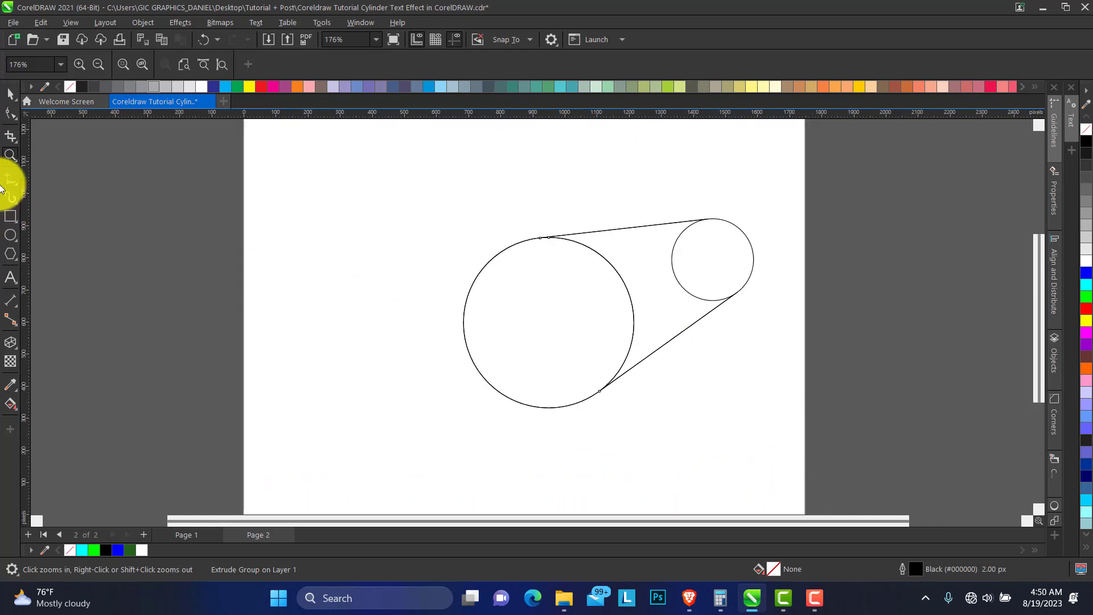
{"action": "left_click", "coordinate": [10, 92]}
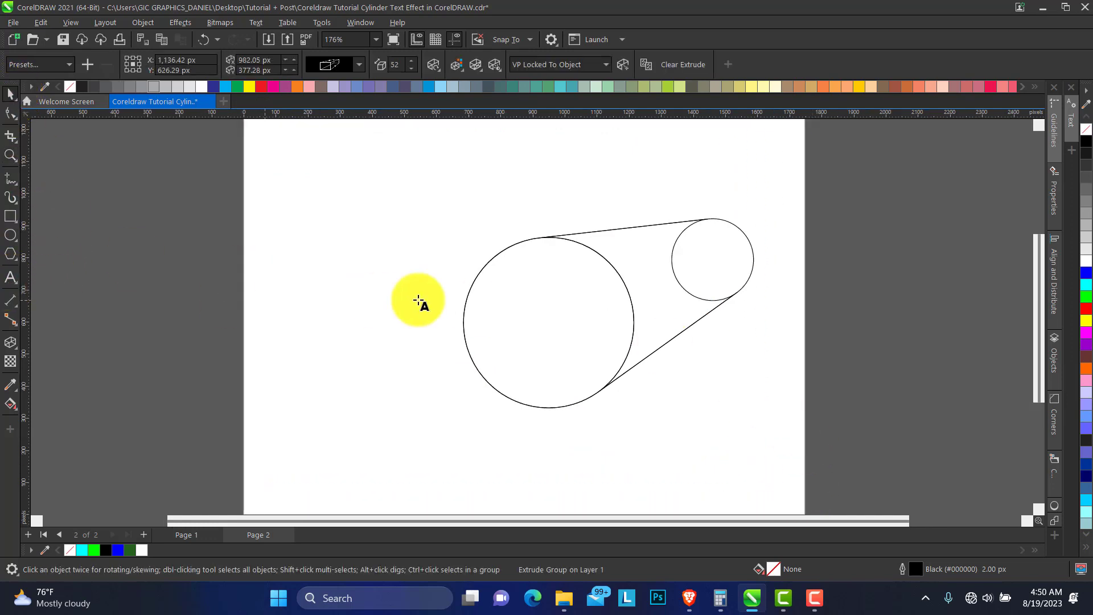
{"action": "left_click", "coordinate": [303, 263]}
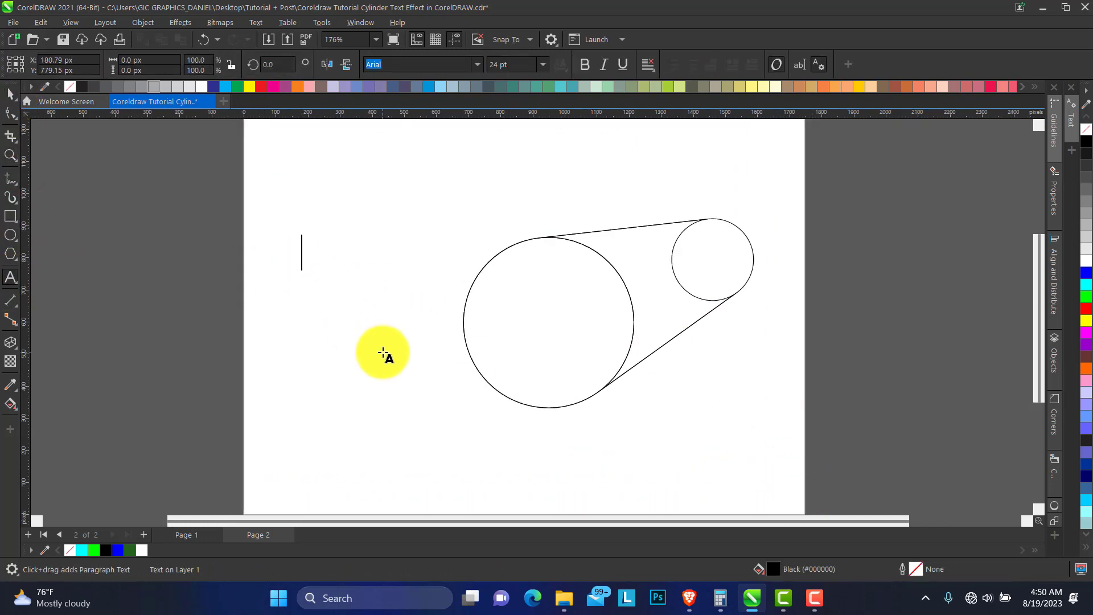
{"action": "type", "text": "L"}
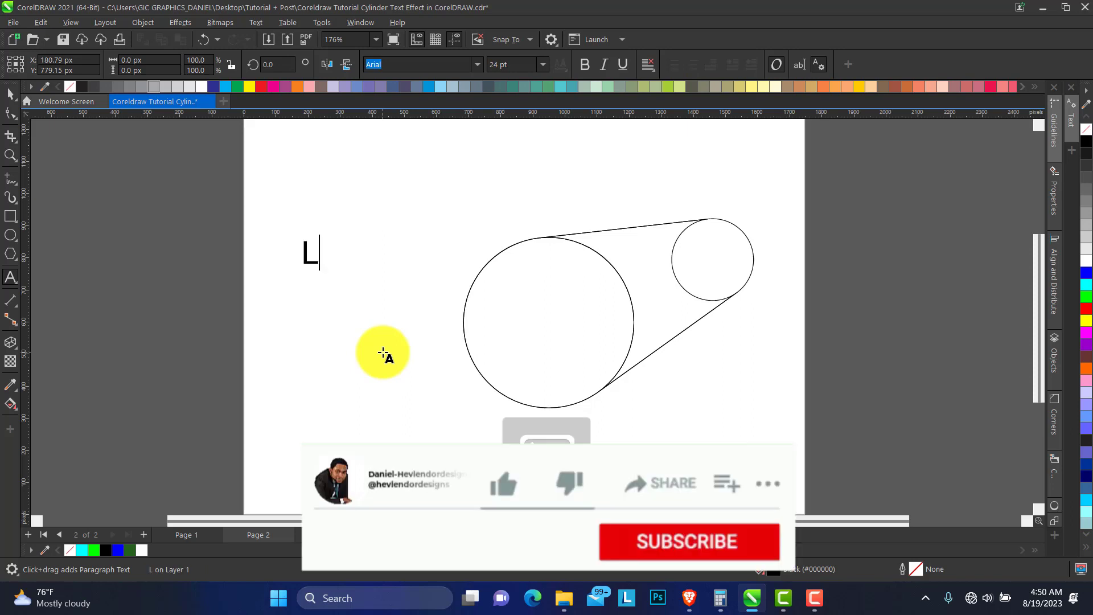
{"action": "key", "text": "Escape"}
{"action": "type", "text": "E"}
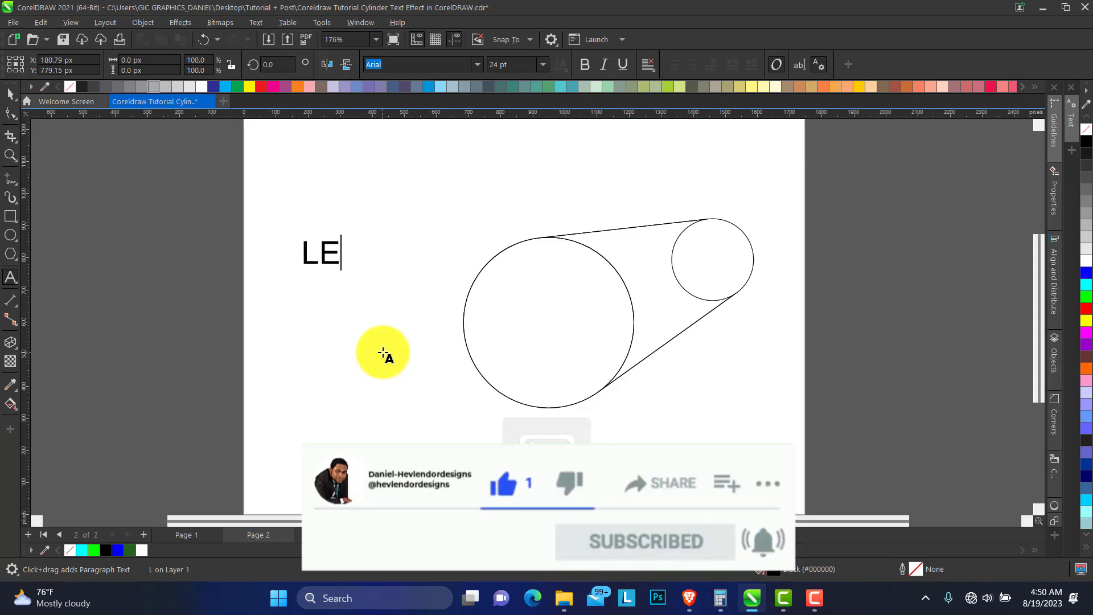
{"action": "type", "text": "ARN "}
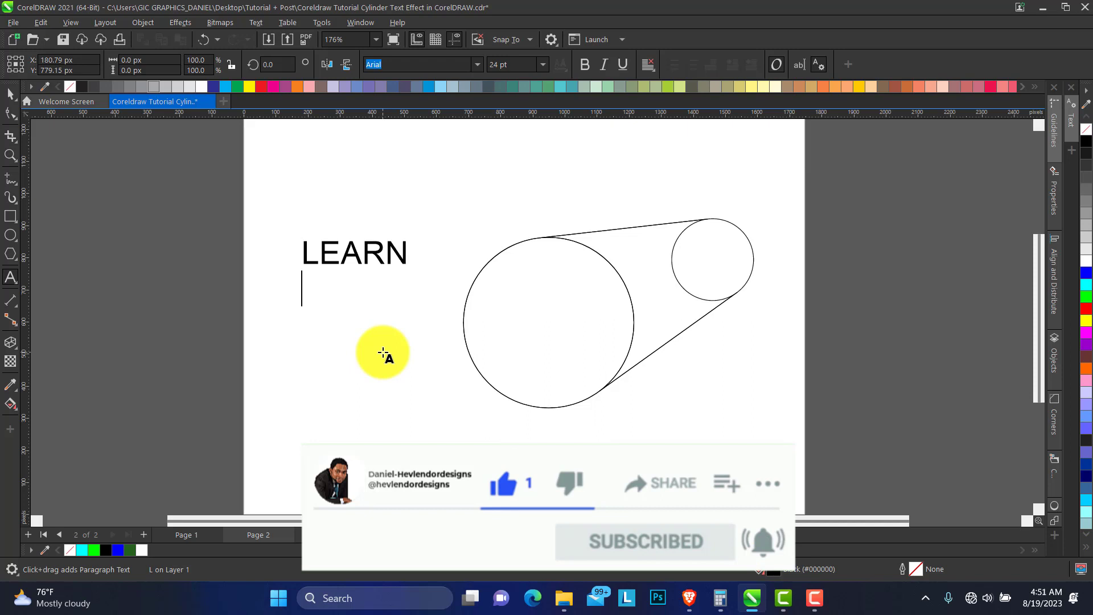
{"action": "type", "text": "GRAPHICS"}
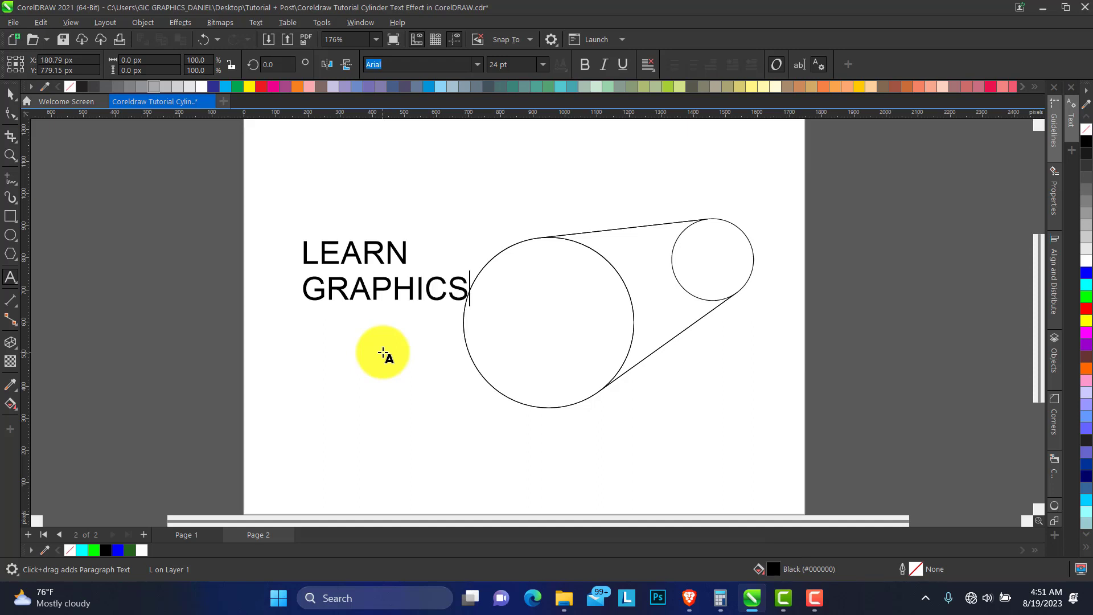
Set the font of the LEARN GRAPHICS text to Futura Md BT (Bold).
{"action": "left_click", "coordinate": [10, 93]}
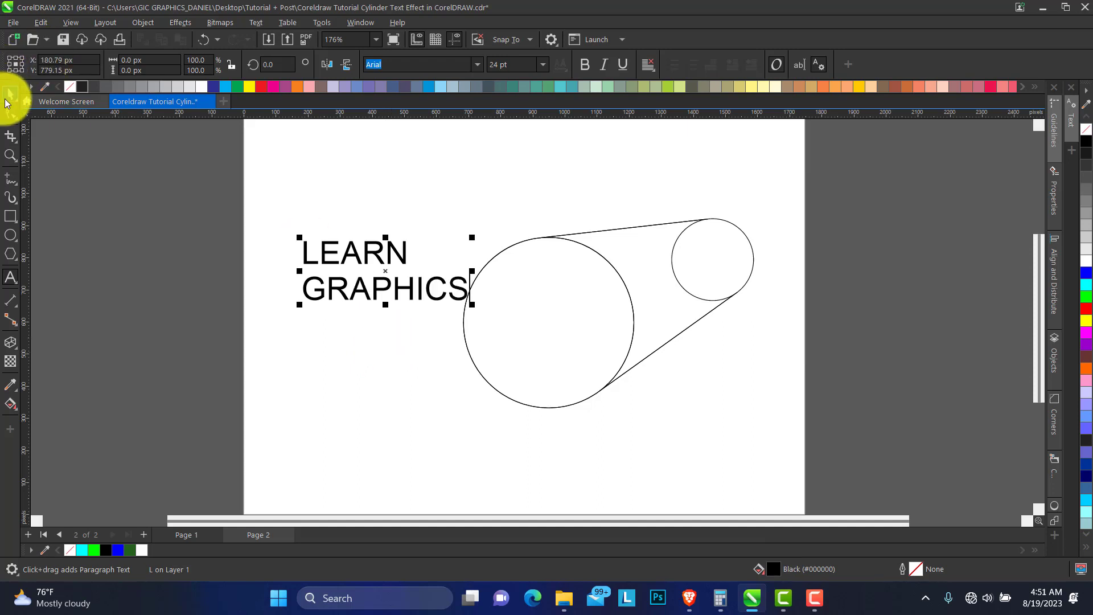
{"action": "left_click", "coordinate": [479, 65]}
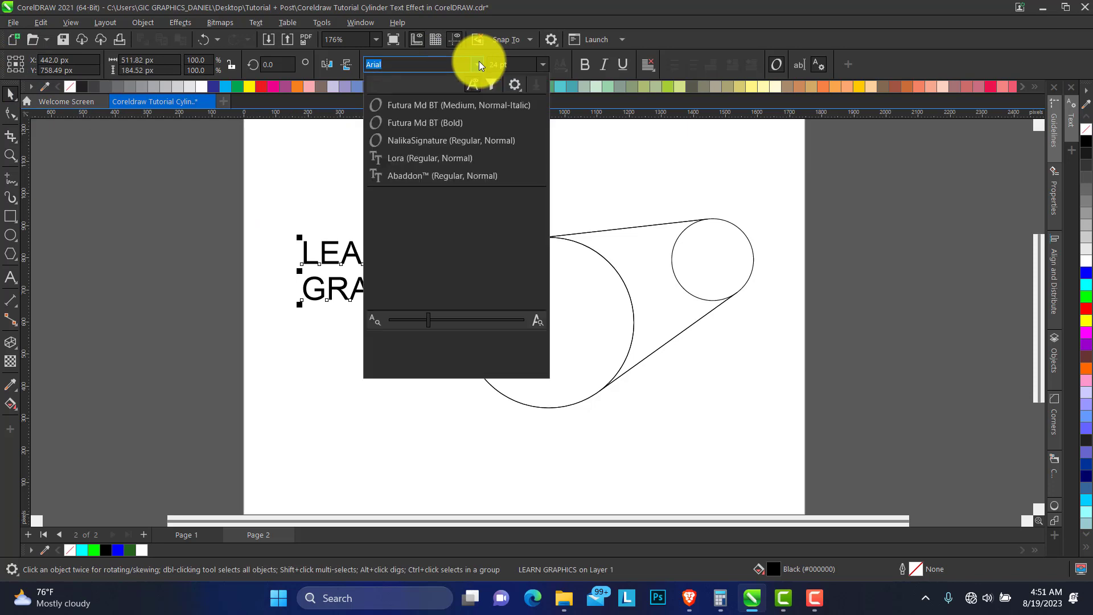
{"action": "left_click", "coordinate": [467, 122]}
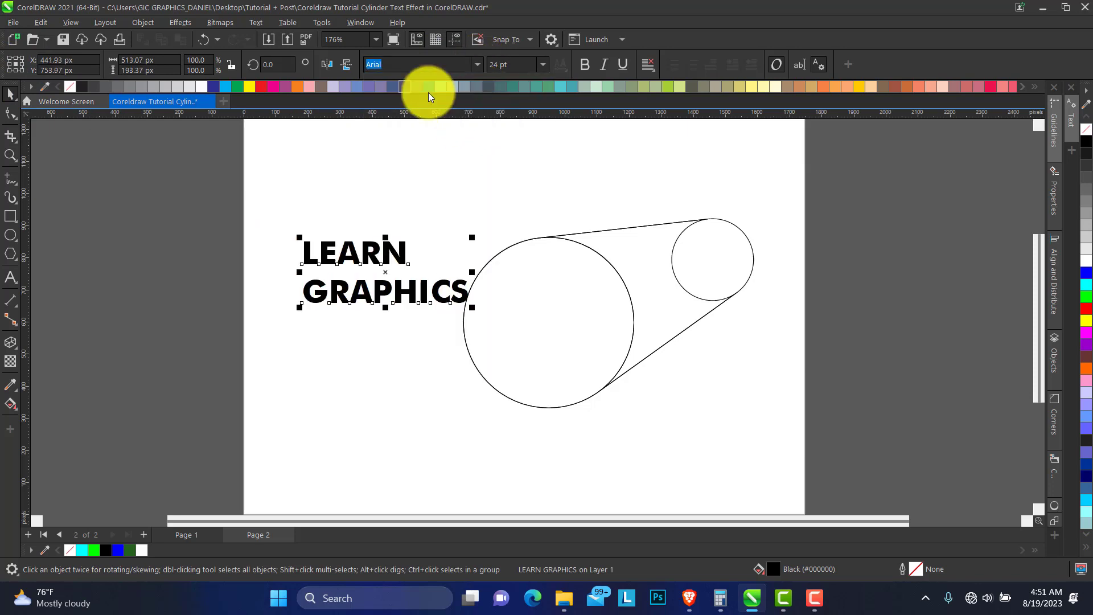
Break the text apart into two lines and enlarge LEARN to about 501 px wide, roughly matching GRAPHICS.
{"action": "key", "text": "ctrl+k"}
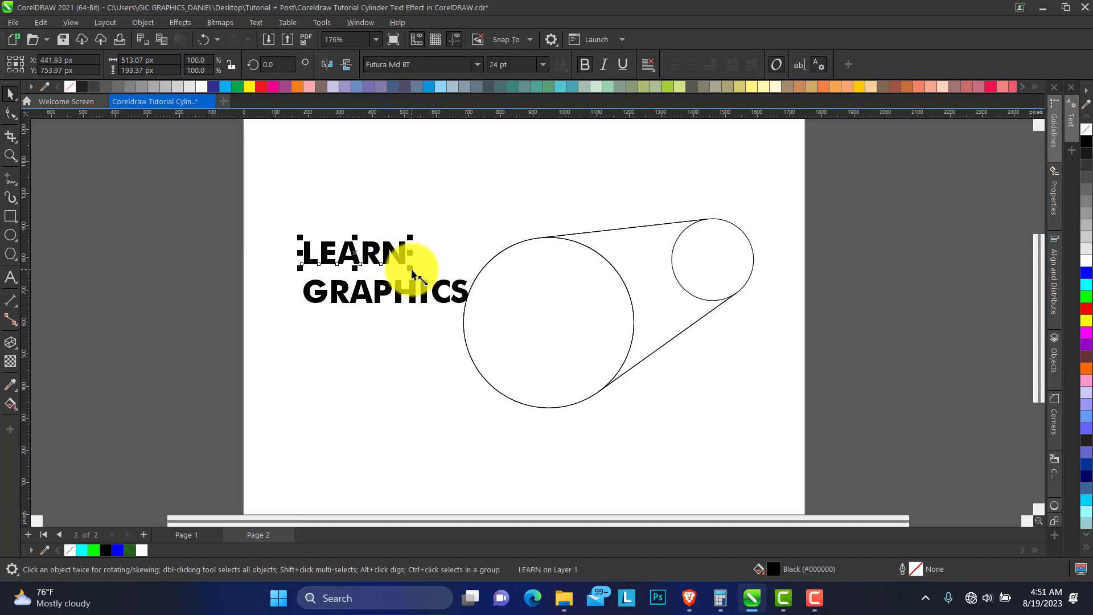
{"action": "left_click_drag", "start_coordinate": [412, 272], "coordinate": [471, 283]}
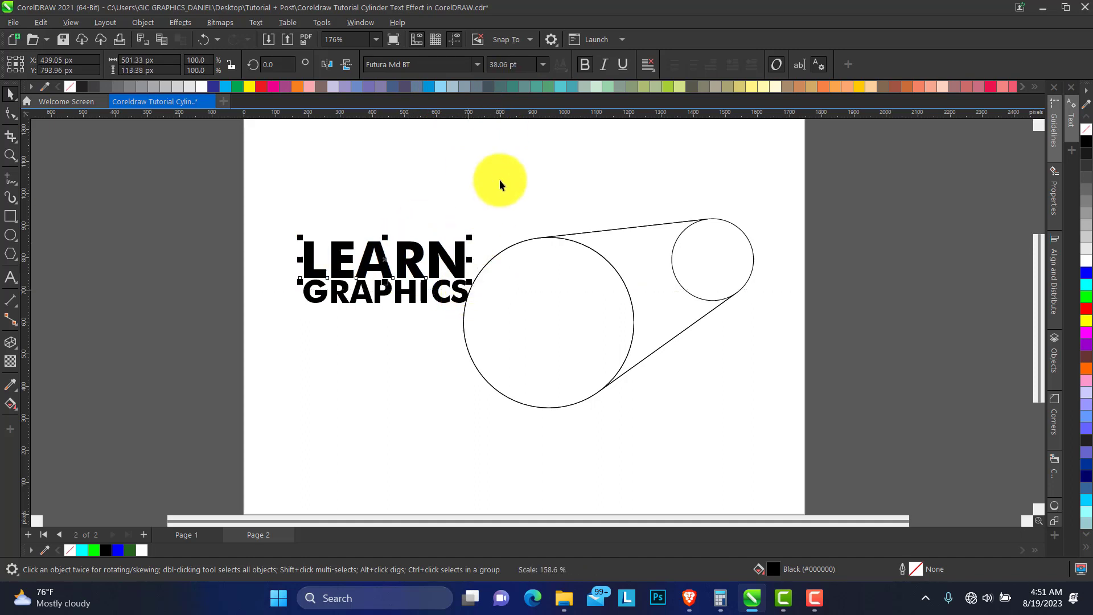
Move both words to the page's upper left, and set GRAPHICS apart above the cylinder.
{"action": "left_click_drag", "start_coordinate": [500, 179], "coordinate": [255, 350]}
{"action": "left_click_drag", "start_coordinate": [399, 276], "coordinate": [369, 194]}
{"action": "left_click", "coordinate": [210, 209]}
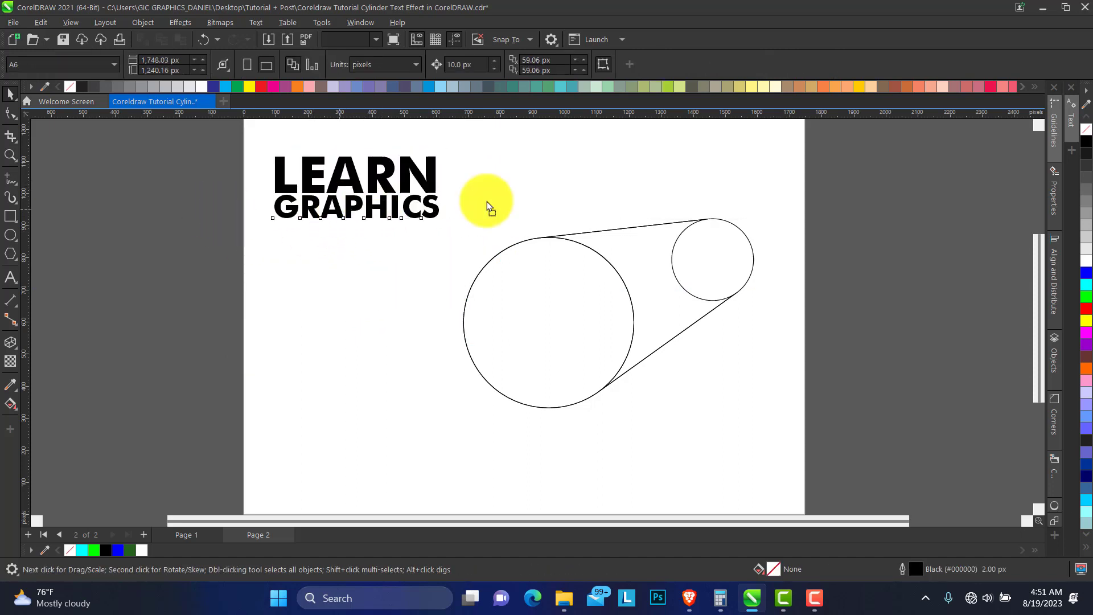
{"action": "left_click_drag", "start_coordinate": [487, 201], "coordinate": [575, 170]}
Enlarge LEARN slightly to about 509 px wide and place a copy of it straight below, near the page's lower part.
{"action": "left_click", "coordinate": [420, 181]}
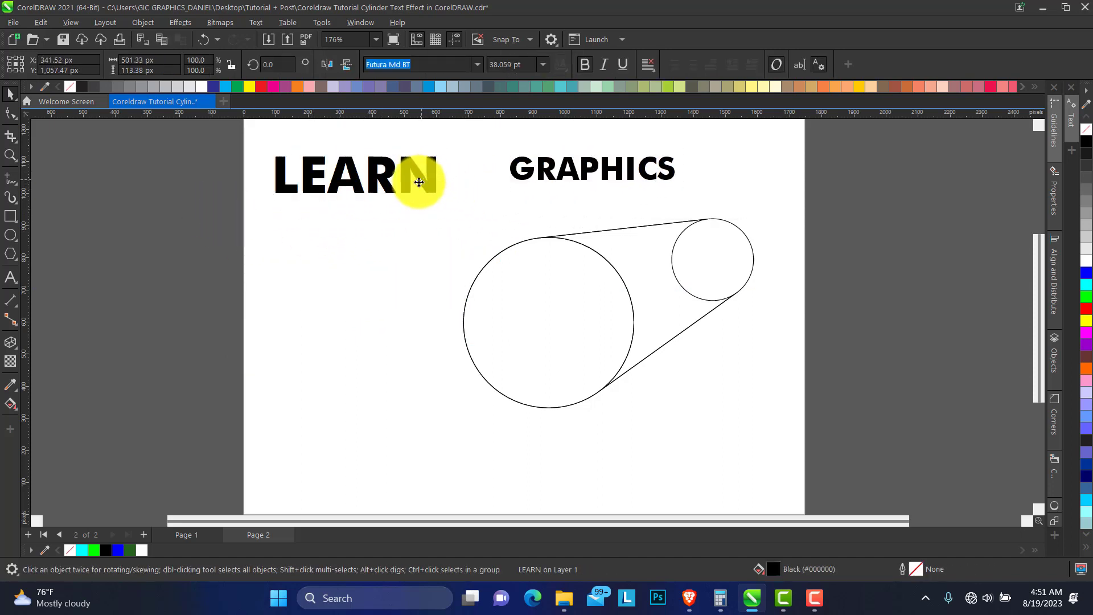
{"action": "left_click", "coordinate": [479, 65]}
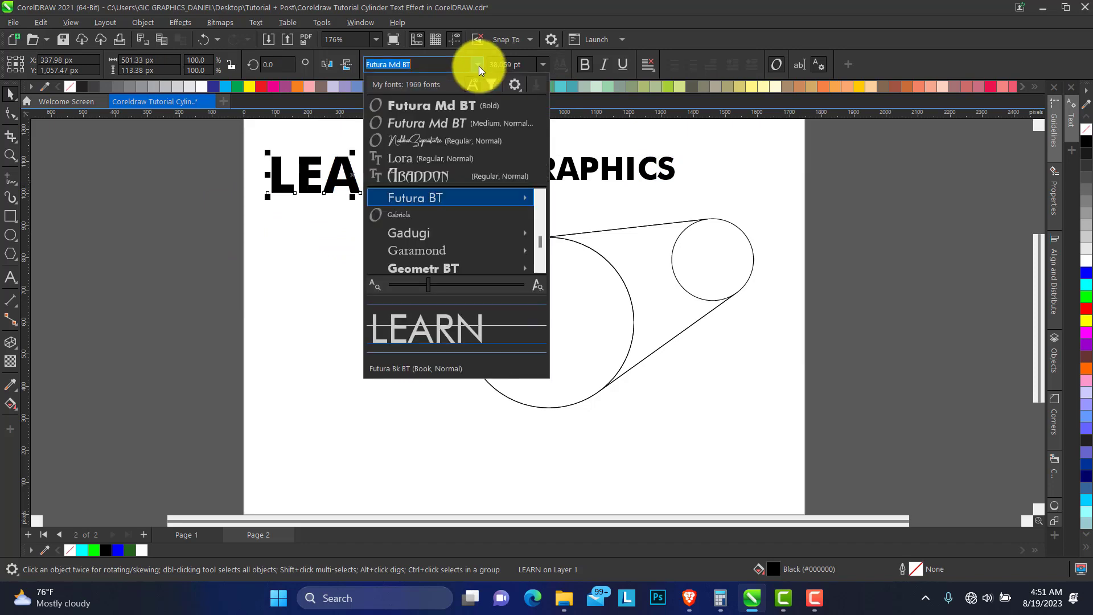
{"action": "left_click", "coordinate": [479, 64]}
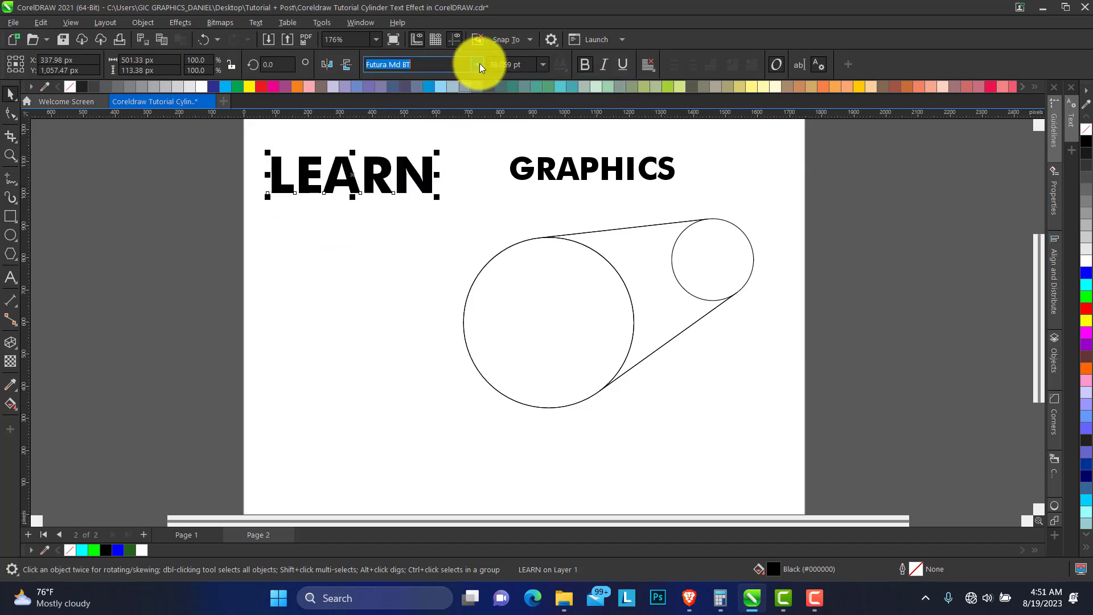
{"action": "left_click_drag", "start_coordinate": [436, 200], "coordinate": [439, 200]}
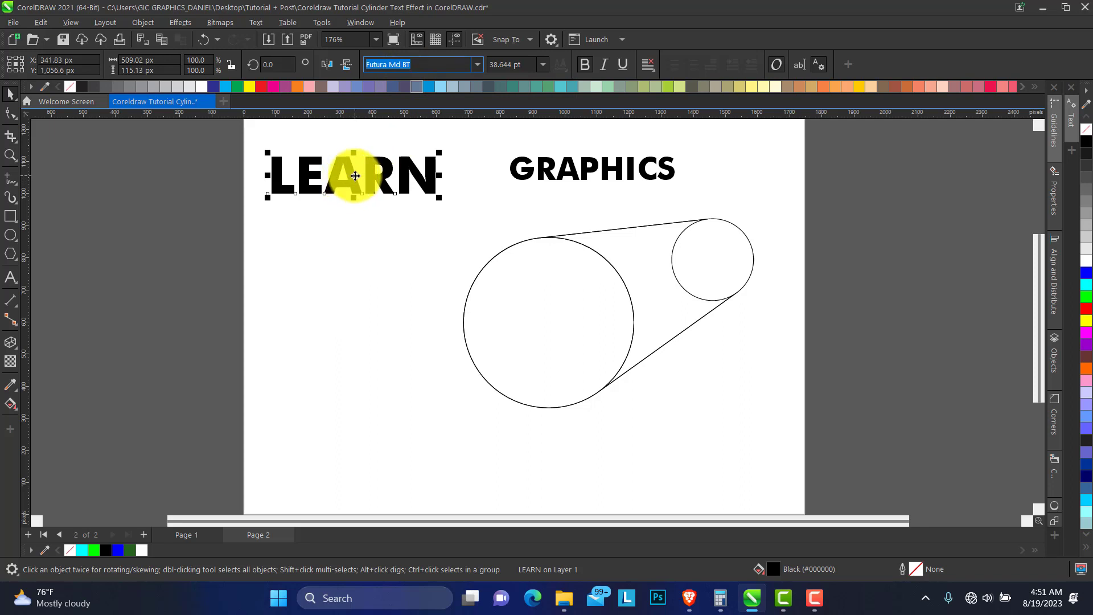
{"action": "left_click_drag", "start_coordinate": [356, 175], "coordinate": [349, 391]}
{"action": "right_click", "coordinate": [350, 391]}
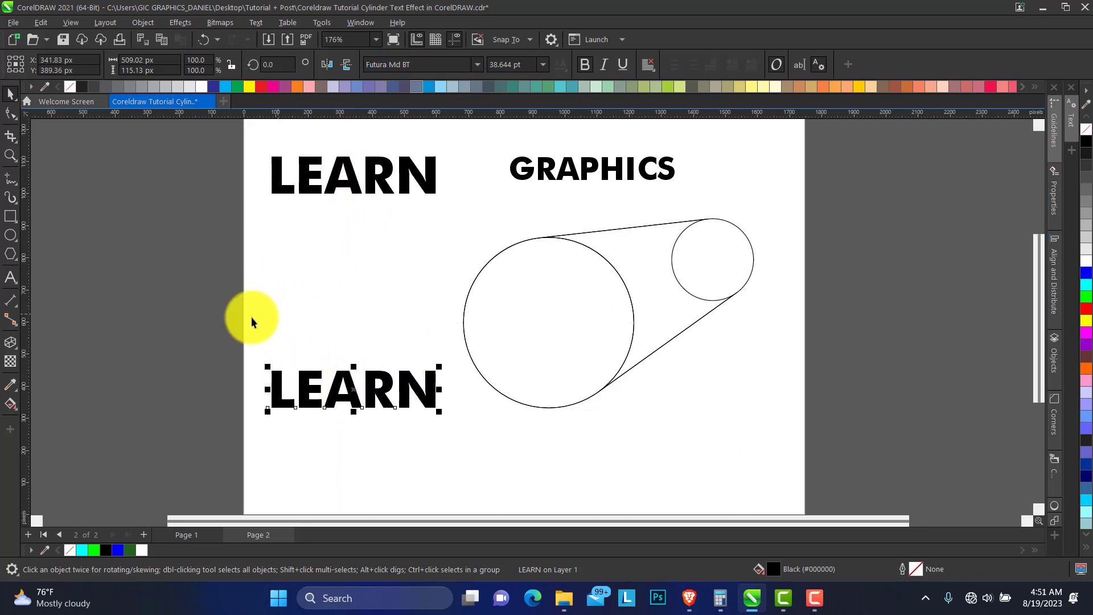
Blend the lower LEARN word into the upper LEARN word to fill the gap with repeated copies.
{"action": "left_click", "coordinate": [16, 348]}
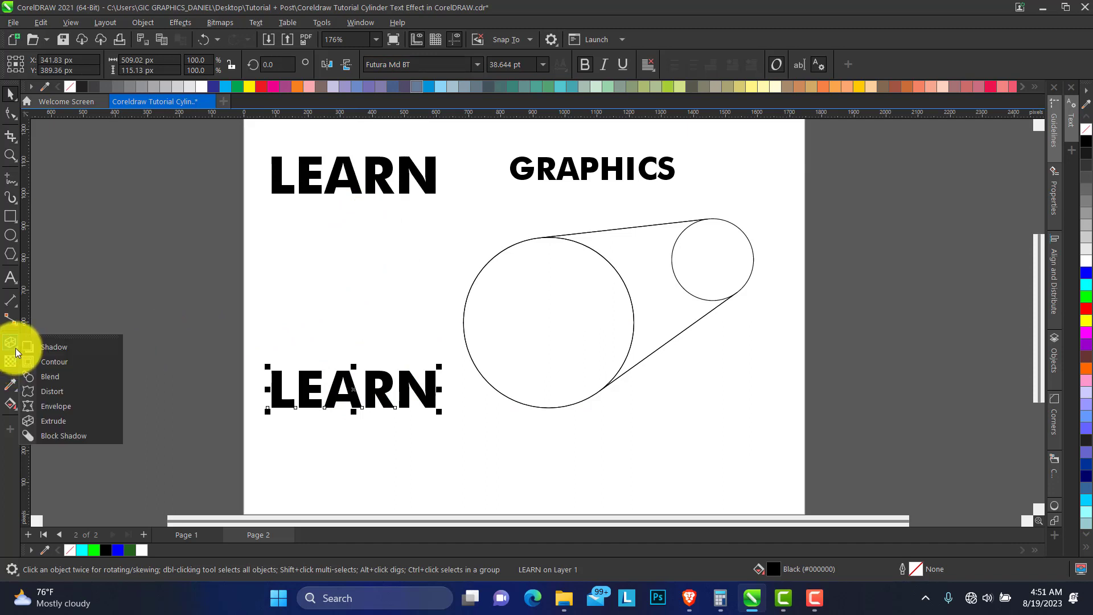
{"action": "left_click", "coordinate": [81, 377]}
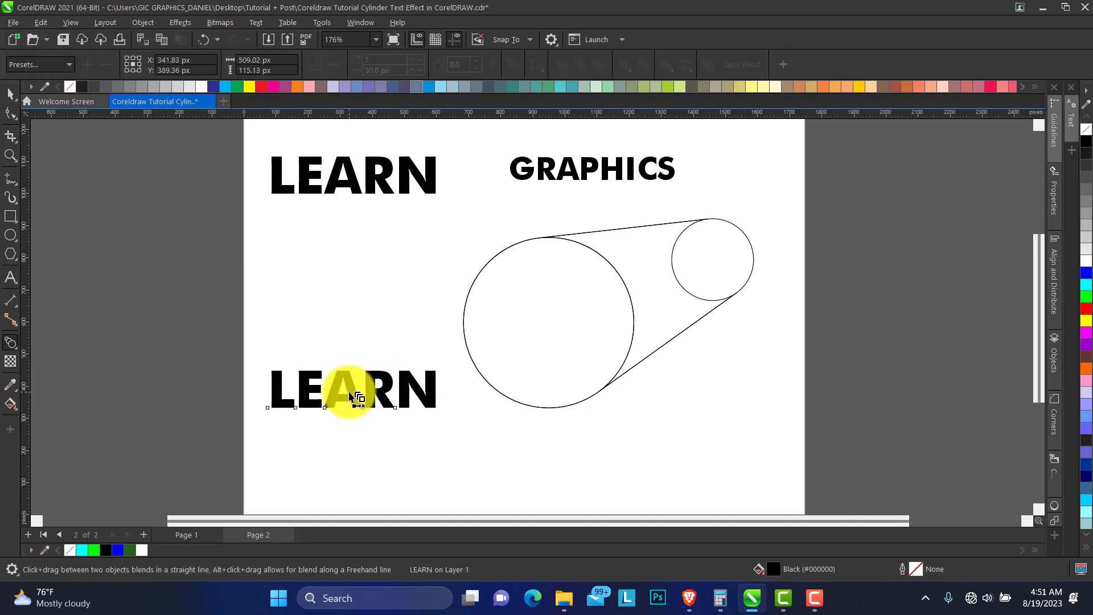
{"action": "left_click_drag", "start_coordinate": [349, 395], "coordinate": [359, 198]}
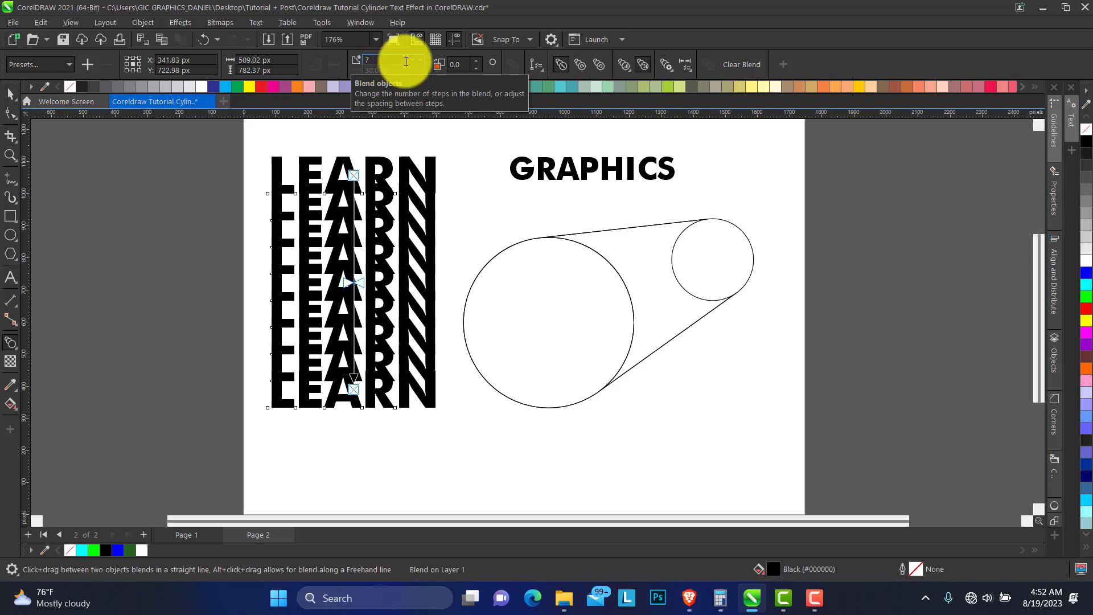
Set the blend to 4 steps and move the bottom LEARN up slightly, making the stack about 721 px high.
{"action": "double_click", "coordinate": [389, 61]}
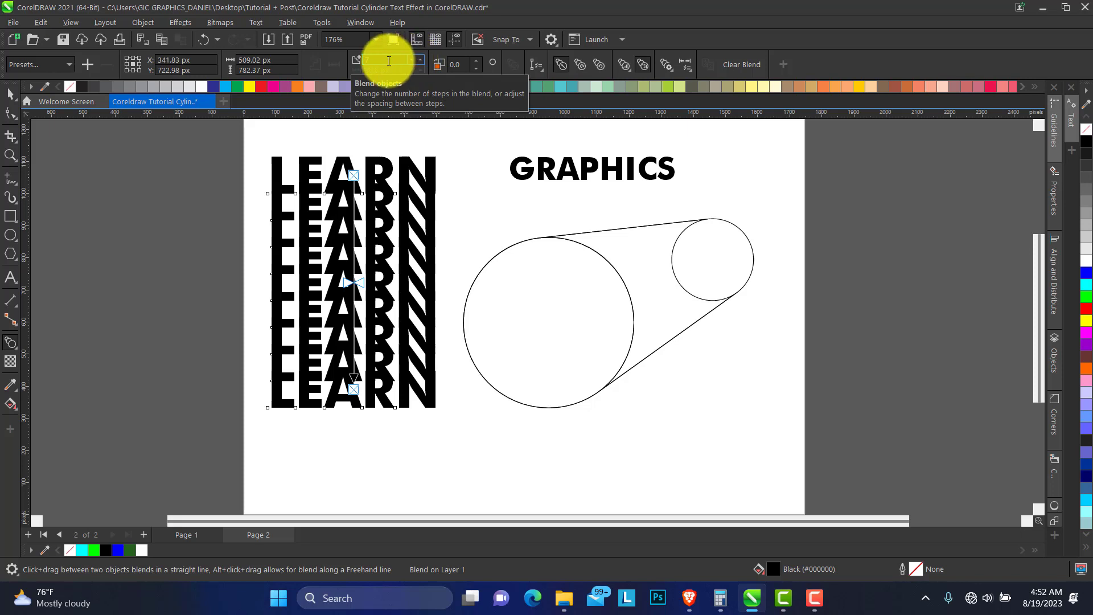
{"action": "left_click", "coordinate": [419, 58]}
{"action": "left_click", "coordinate": [419, 59]}
{"action": "left_click", "coordinate": [413, 59]}
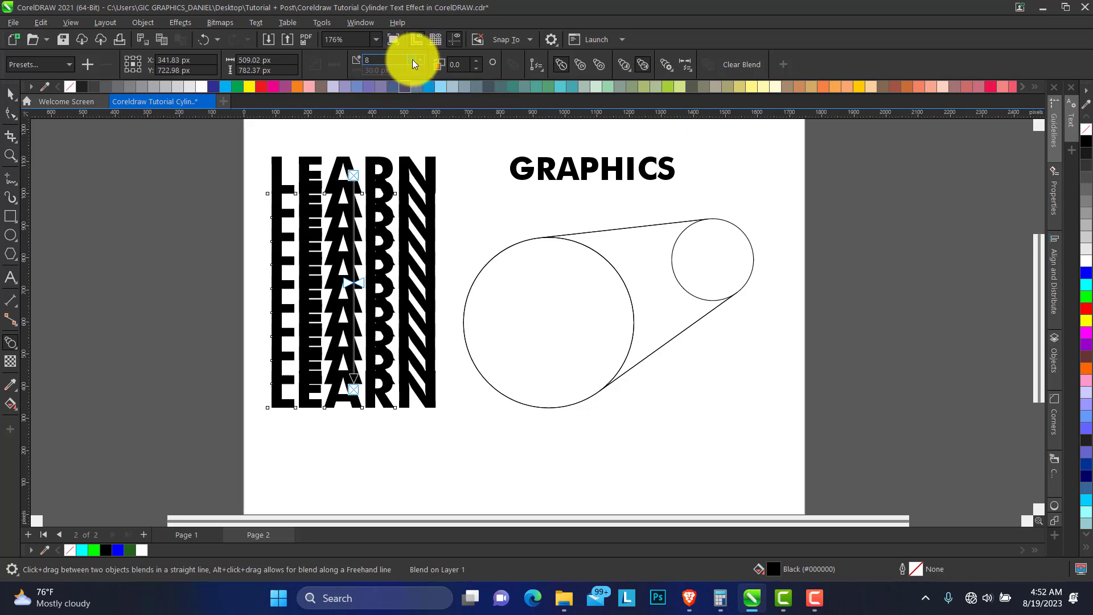
{"action": "left_click", "coordinate": [412, 59]}
{"action": "left_click", "coordinate": [412, 60]}
{"action": "left_click", "coordinate": [412, 60]}
{"action": "left_click", "coordinate": [412, 60]}
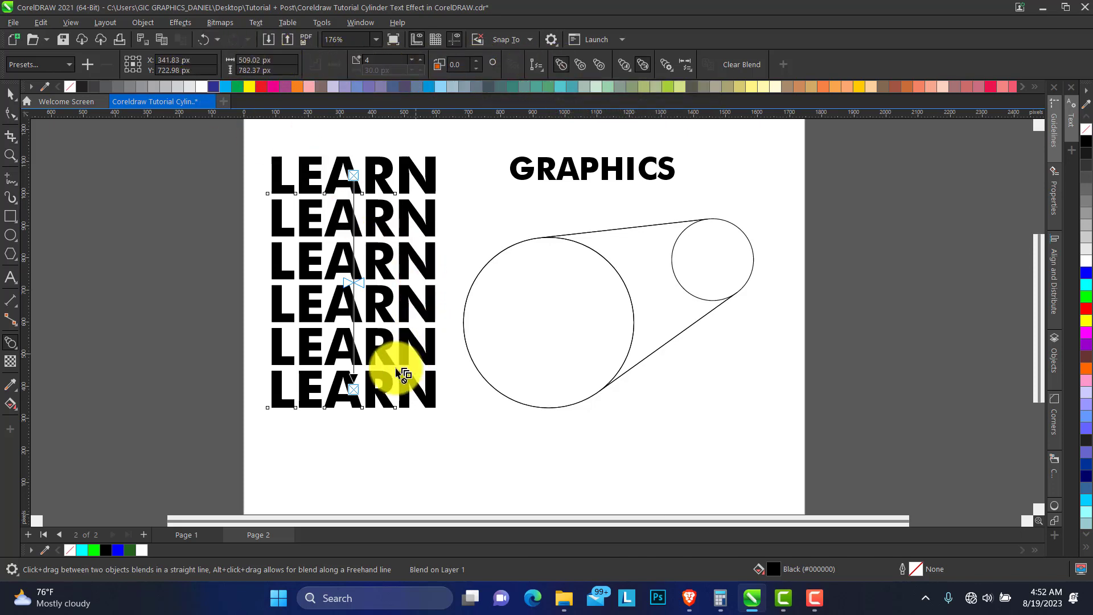
{"action": "left_click_drag", "start_coordinate": [352, 389], "coordinate": [353, 368]}
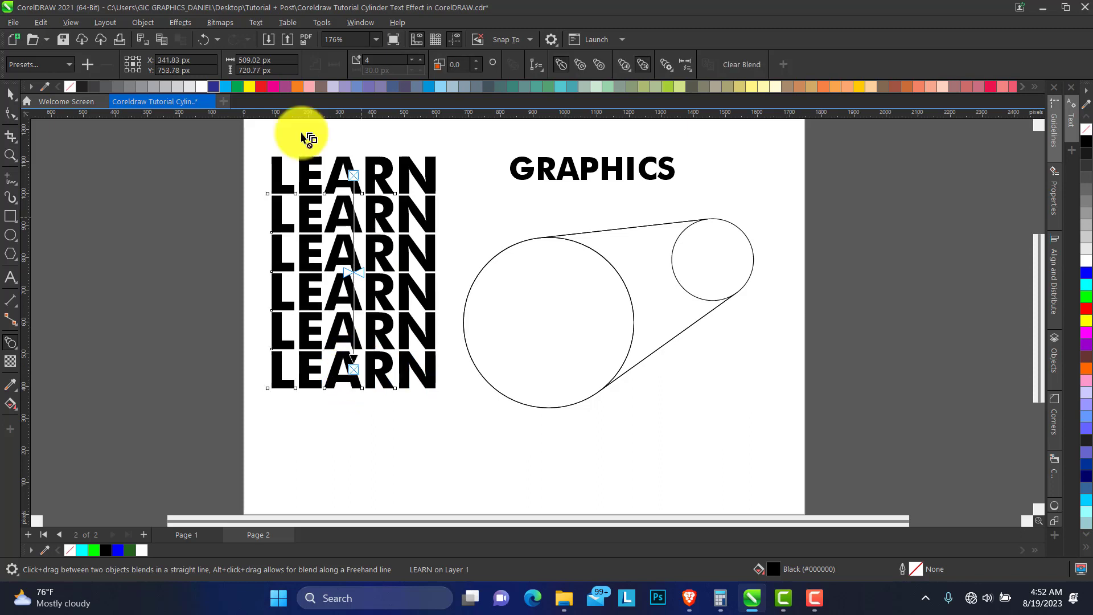
Break the LEARN blend apart and deselect everything.
{"action": "left_click", "coordinate": [10, 93]}
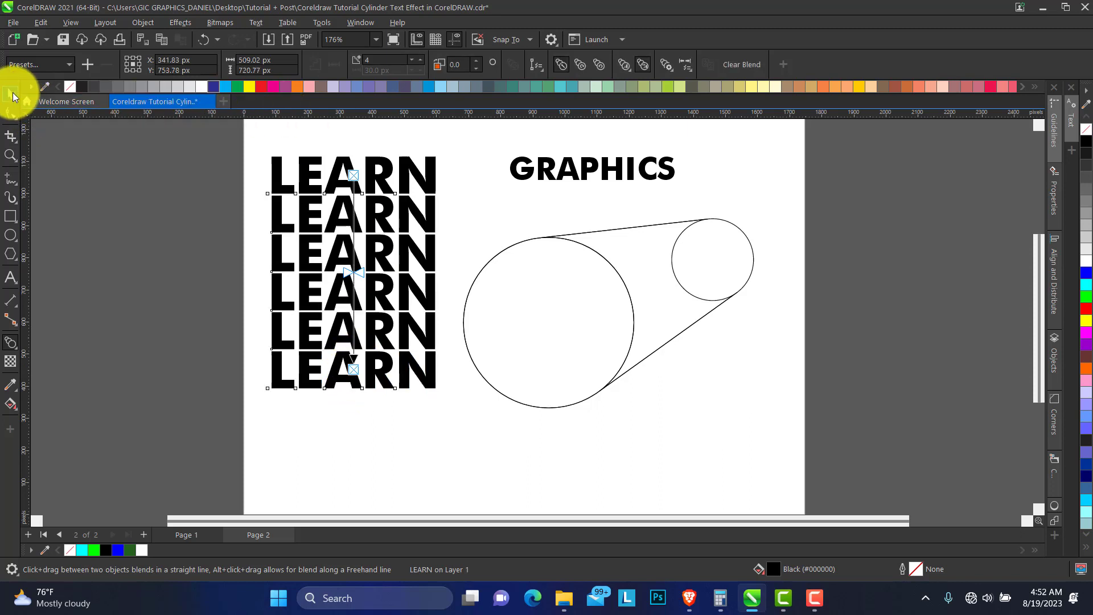
{"action": "right_click", "coordinate": [349, 210]}
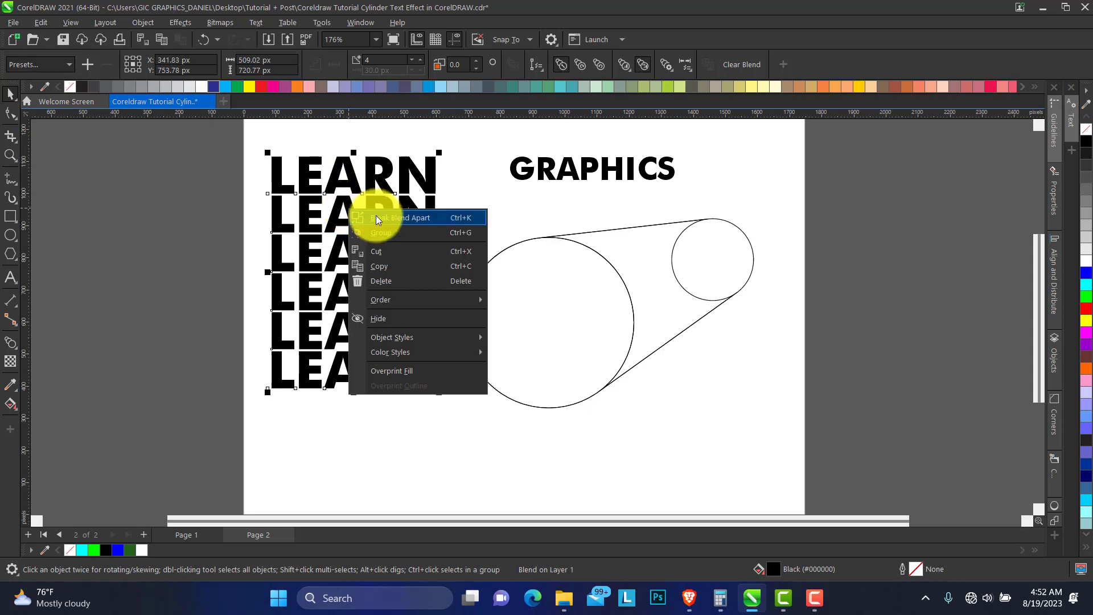
{"action": "left_click", "coordinate": [414, 222]}
{"action": "left_click", "coordinate": [450, 188]}
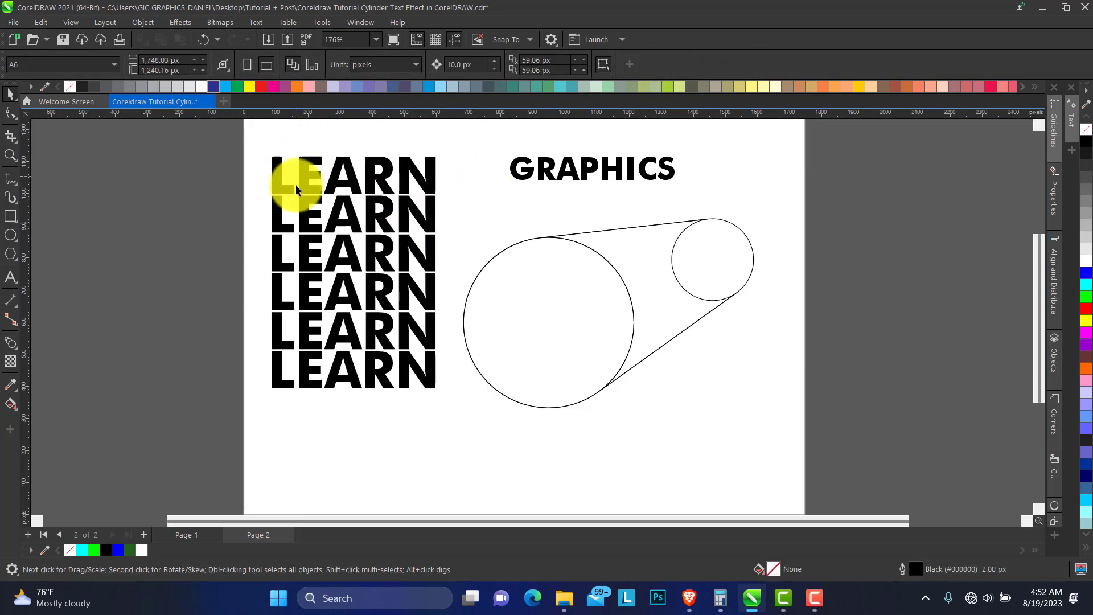
{"action": "left_click", "coordinate": [316, 214]}
{"action": "left_click", "coordinate": [315, 214]}
{"action": "left_click", "coordinate": [150, 25]}
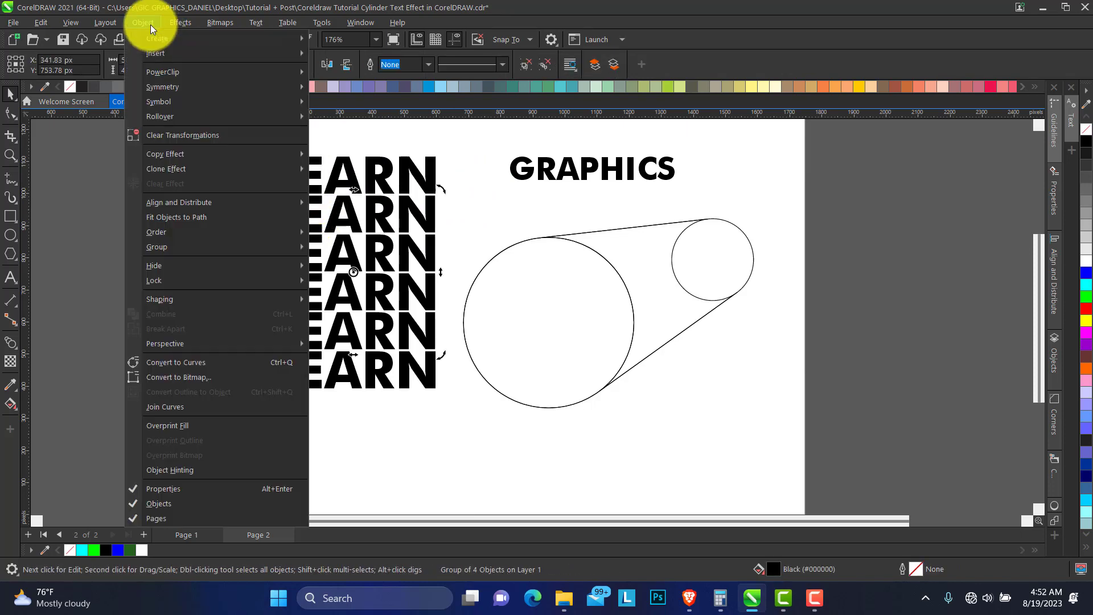
{"action": "left_click", "coordinate": [361, 215]}
{"action": "left_click", "coordinate": [355, 213]}
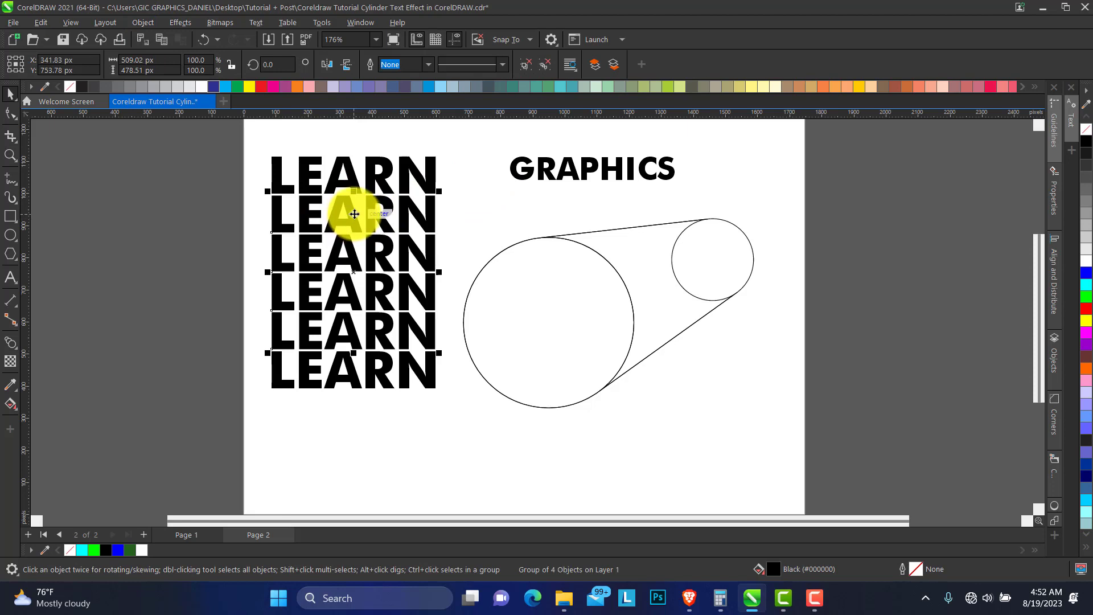
{"action": "left_click_drag", "start_coordinate": [355, 213], "coordinate": [397, 217]}
{"action": "key", "text": "ctrl+z"}
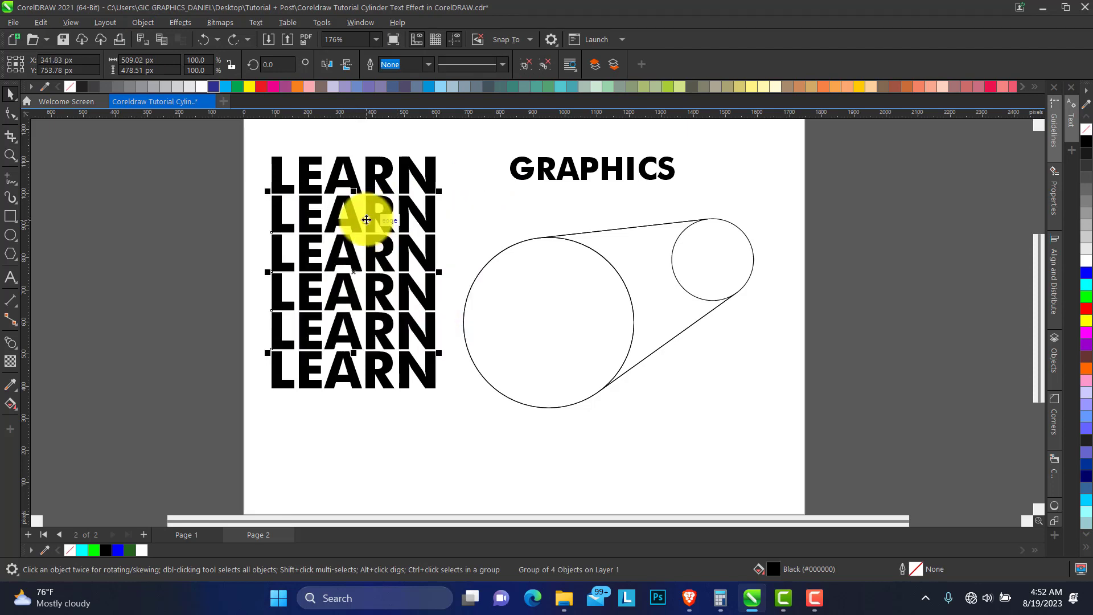
{"action": "left_click", "coordinate": [350, 169]}
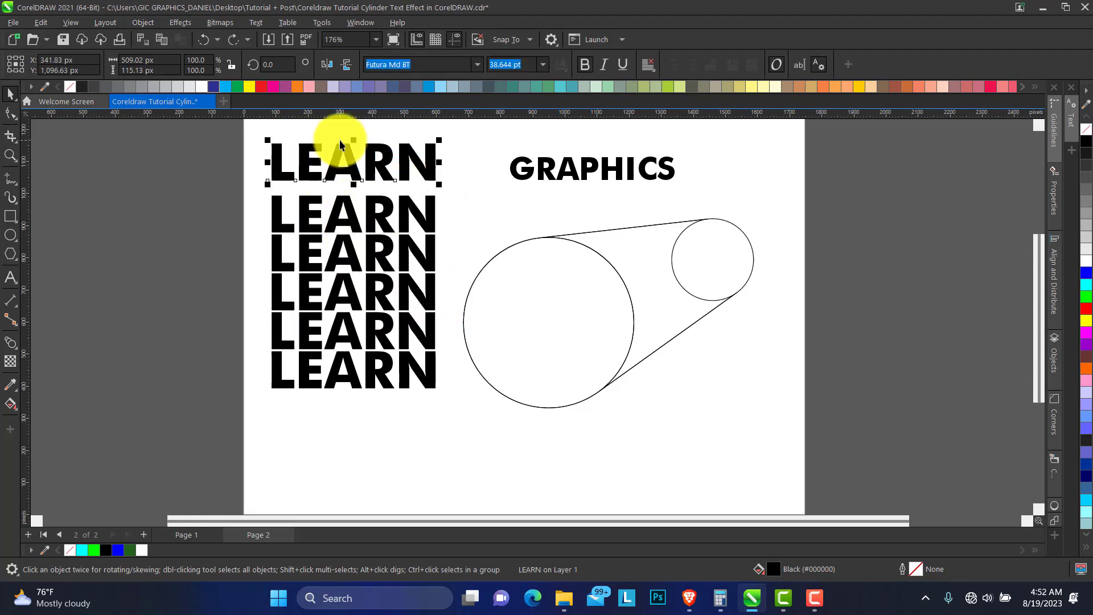
Ungroup the four middle LEARN lines into separate objects.
{"action": "left_click", "coordinate": [350, 217]}
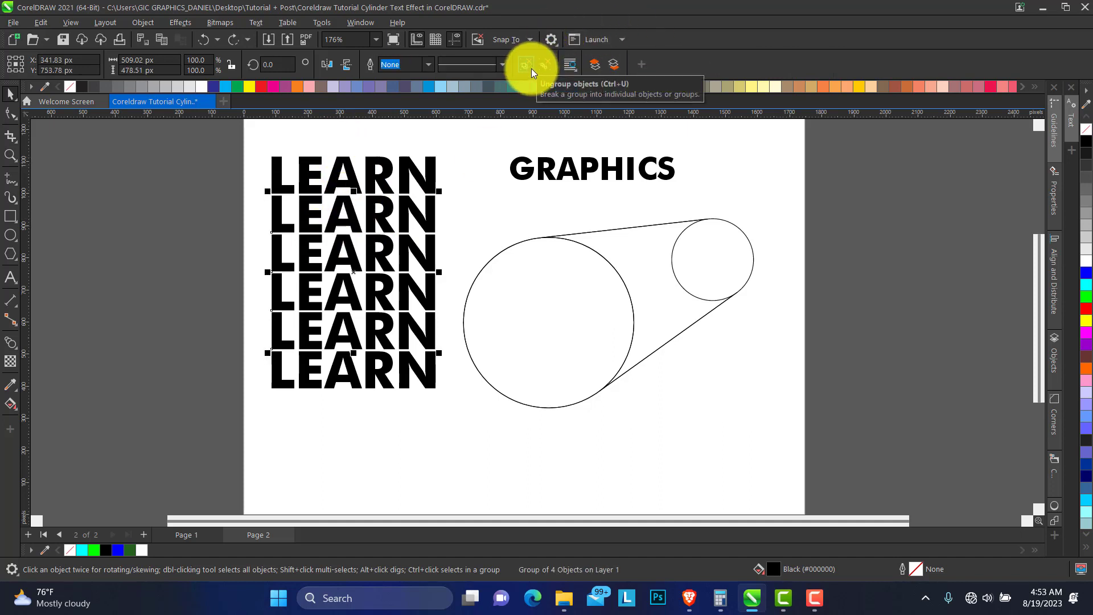
{"action": "right_click", "coordinate": [405, 204]}
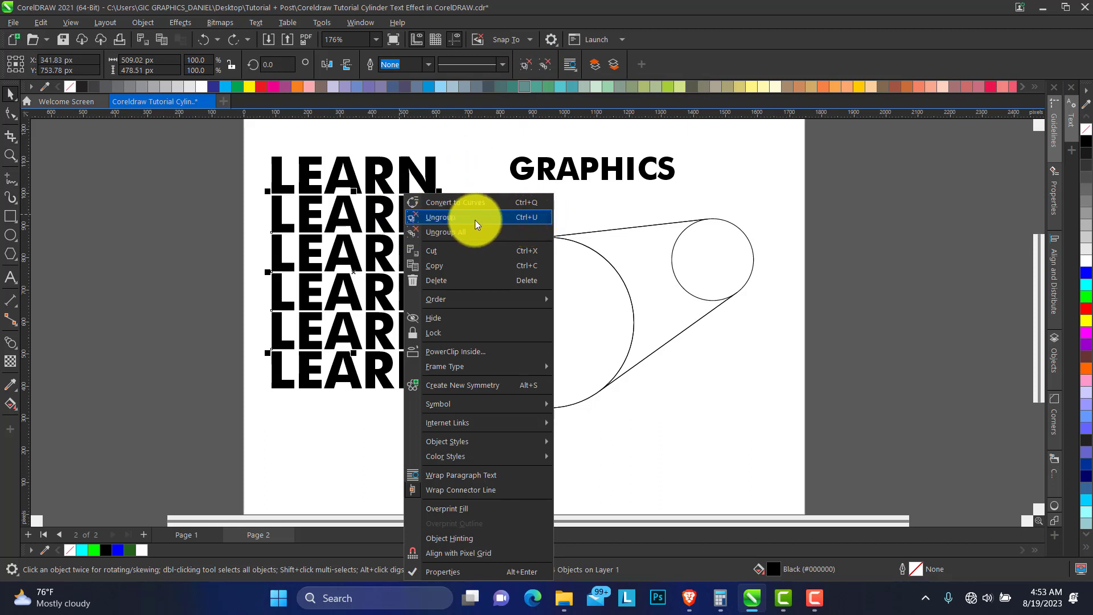
{"action": "left_click", "coordinate": [451, 217]}
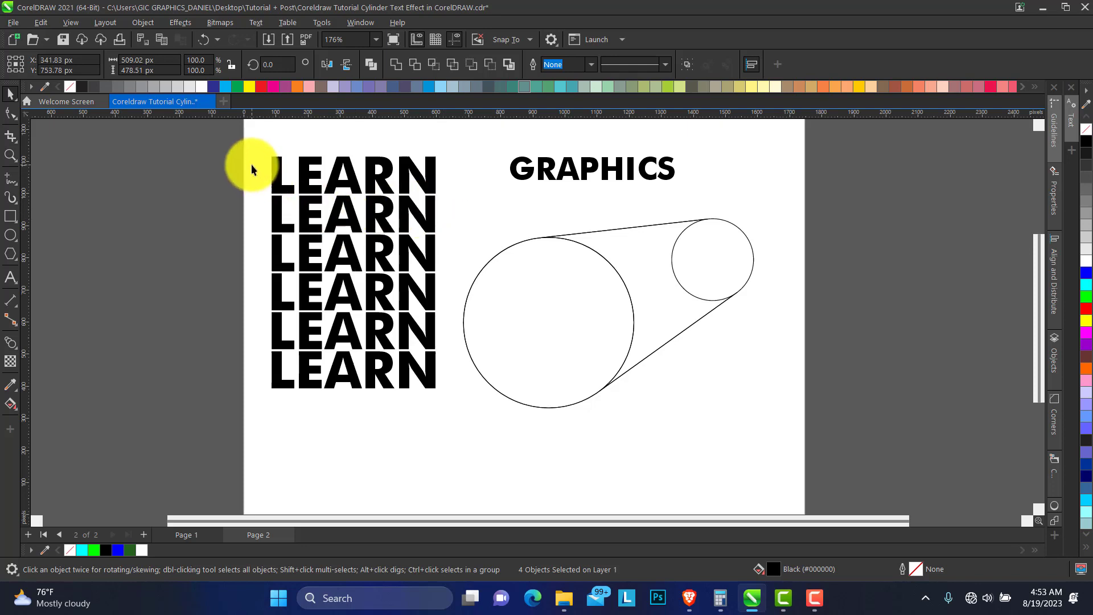
{"action": "left_click", "coordinate": [278, 217]}
{"action": "left_click", "coordinate": [279, 248]}
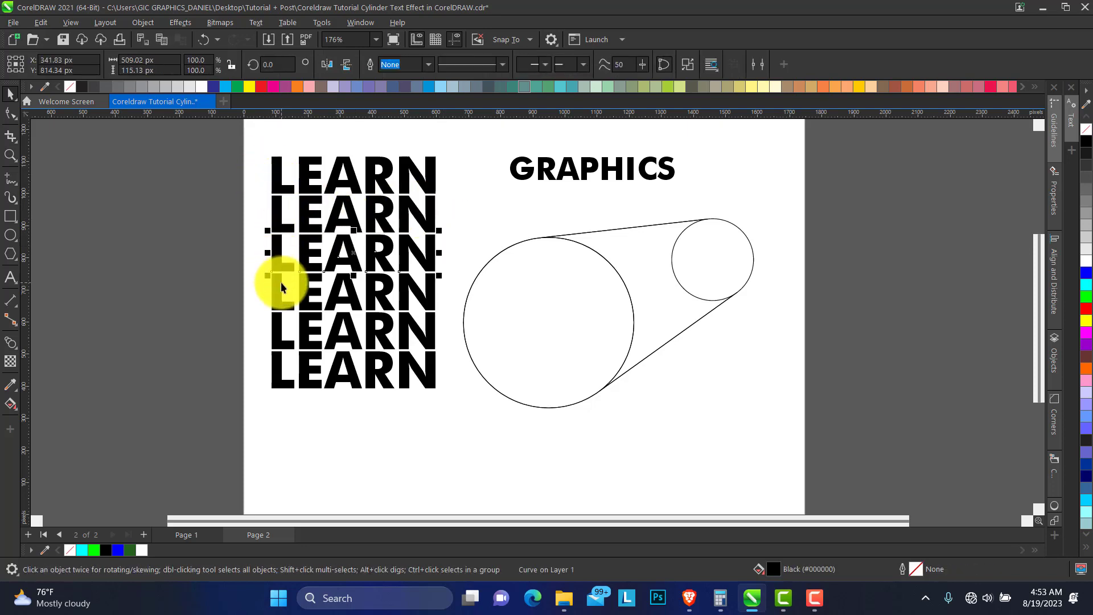
{"action": "key", "text": "Escape"}
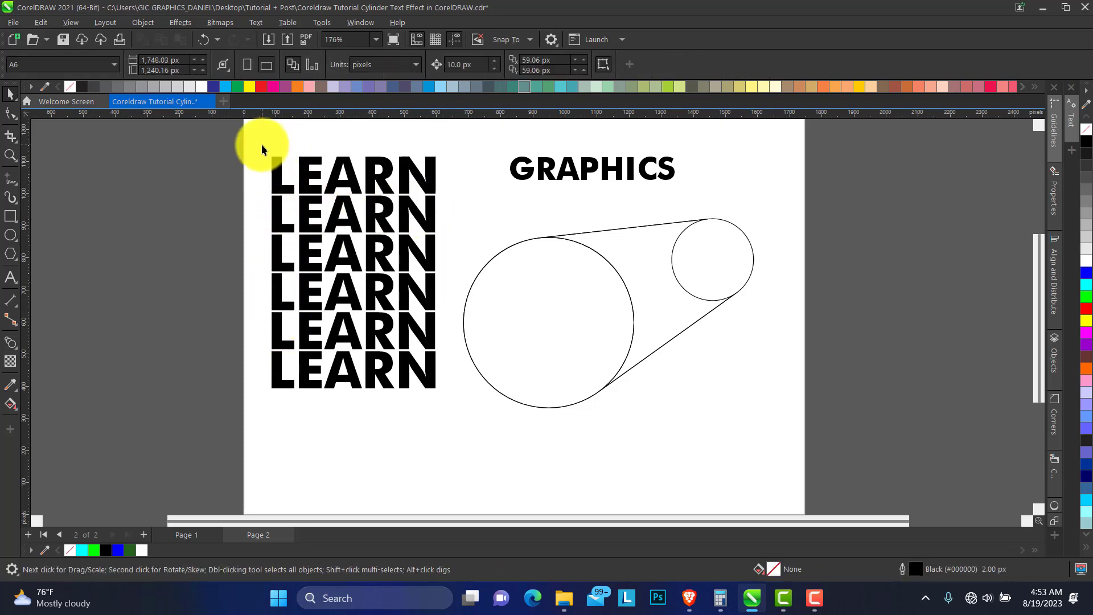
Group all six LEARN lines into one group.
{"action": "left_click_drag", "start_coordinate": [255, 139], "coordinate": [454, 405]}
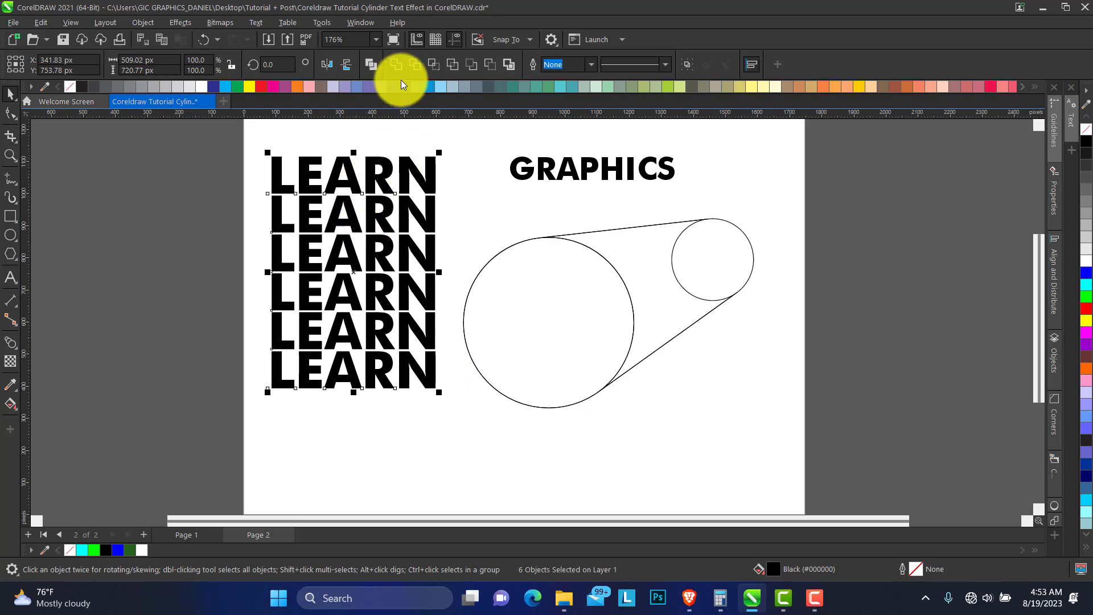
{"action": "right_click", "coordinate": [389, 163]}
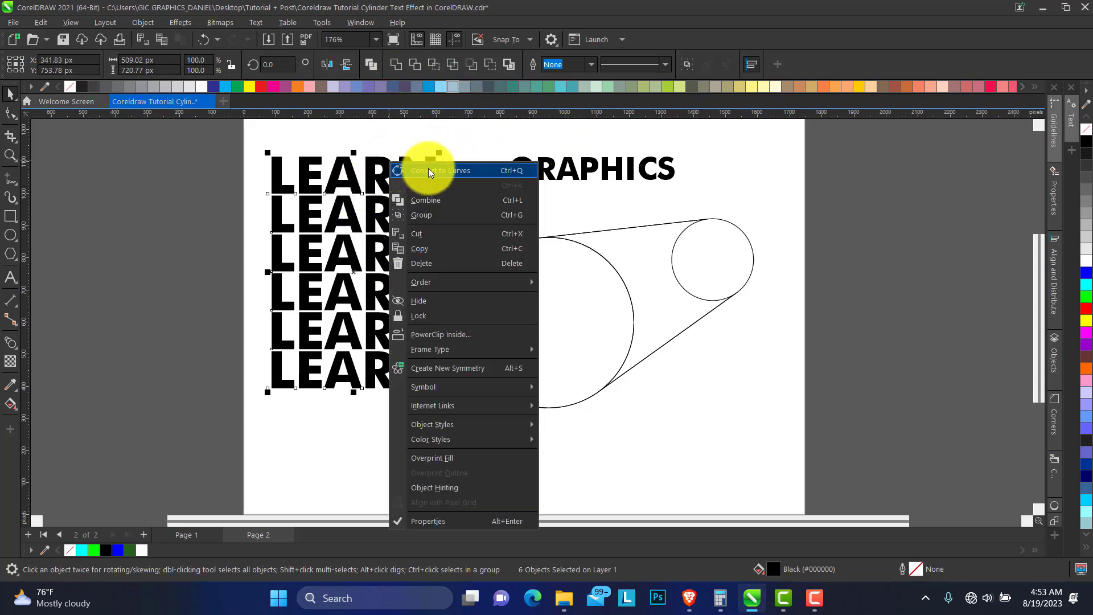
{"action": "left_click", "coordinate": [432, 214]}
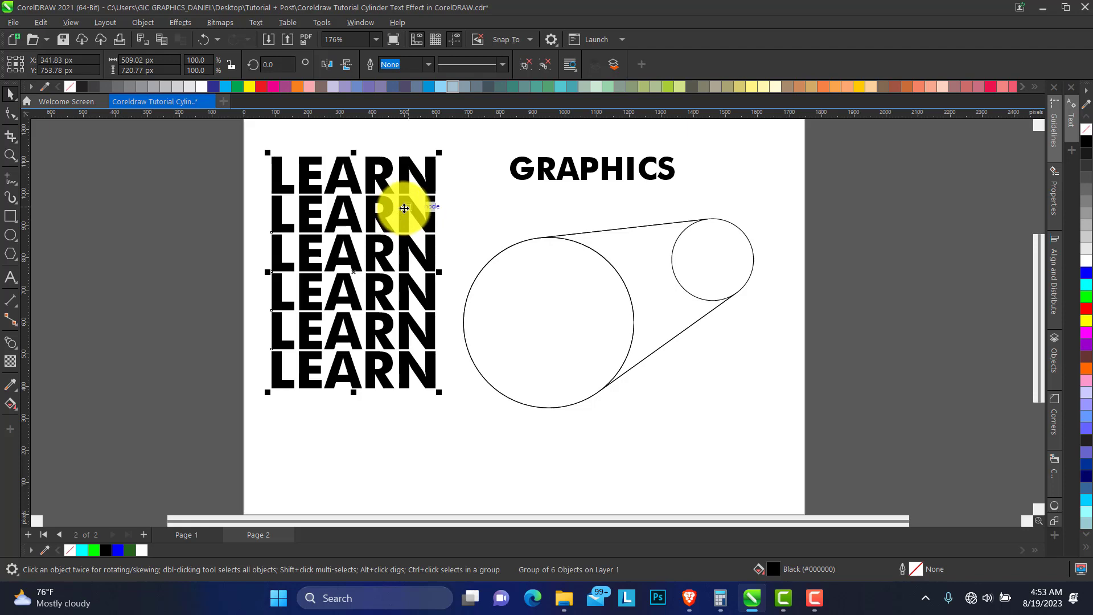
Scale the LEARN group down to about 375 by 531 px and place it over the cylinder guide between the two circles.
{"action": "mouse_move", "coordinate": [410, 220]}
{"action": "left_mouse_down"}
{"action": "mouse_move", "coordinate": [412, 238]}
{"action": "mouse_move", "coordinate": [399, 240]}
{"action": "mouse_move", "coordinate": [408, 249]}
{"action": "mouse_move", "coordinate": [410, 239]}
{"action": "left_mouse_up"}
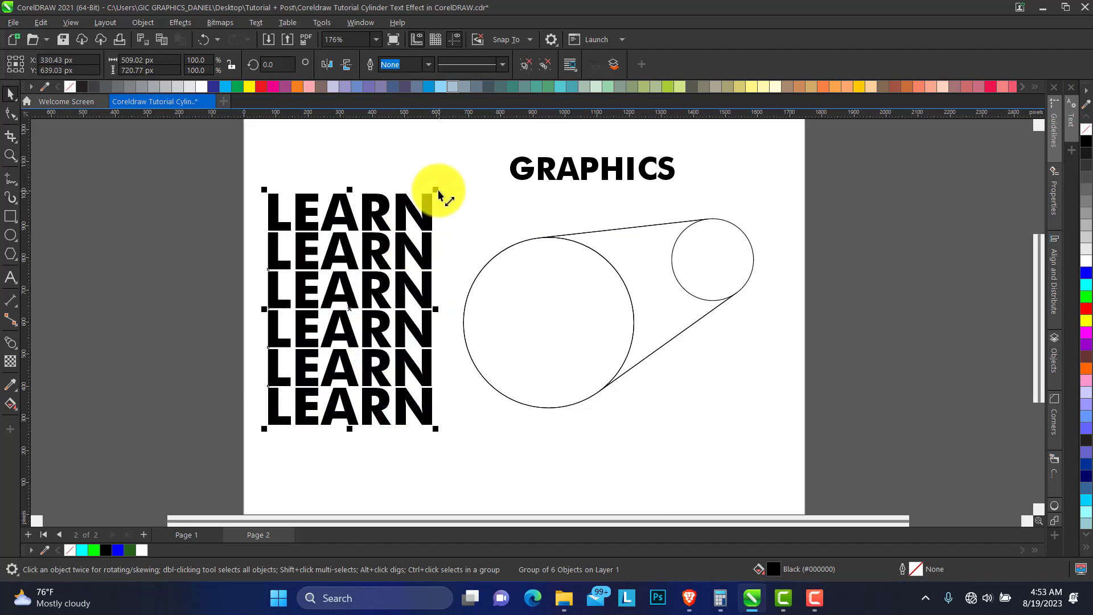
{"action": "left_click_drag", "start_coordinate": [436, 196], "coordinate": [382, 266]}
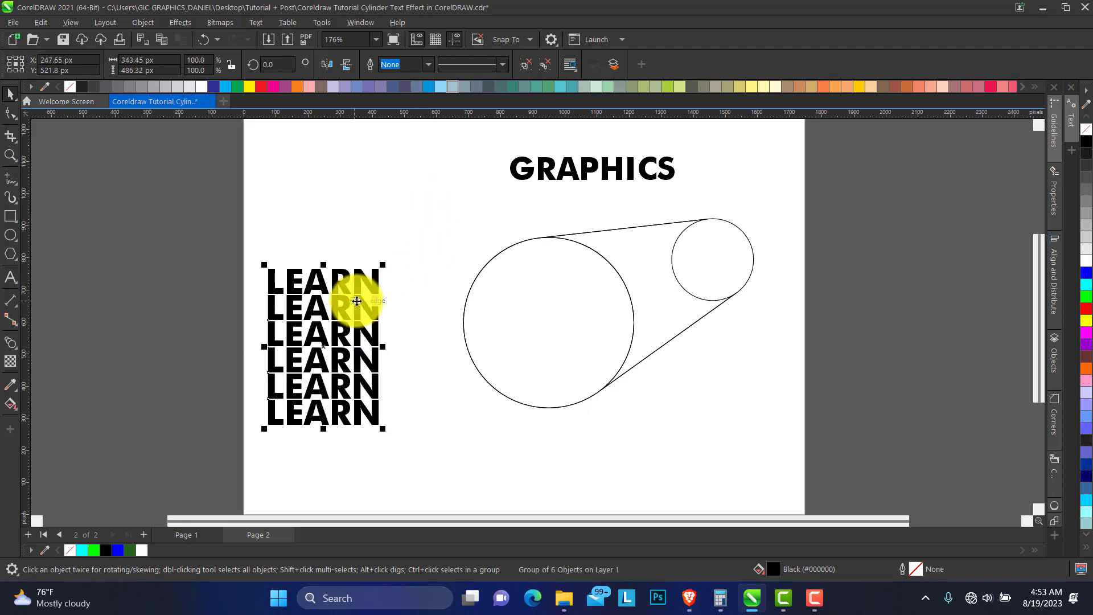
{"action": "left_click_drag", "start_coordinate": [357, 301], "coordinate": [628, 274]}
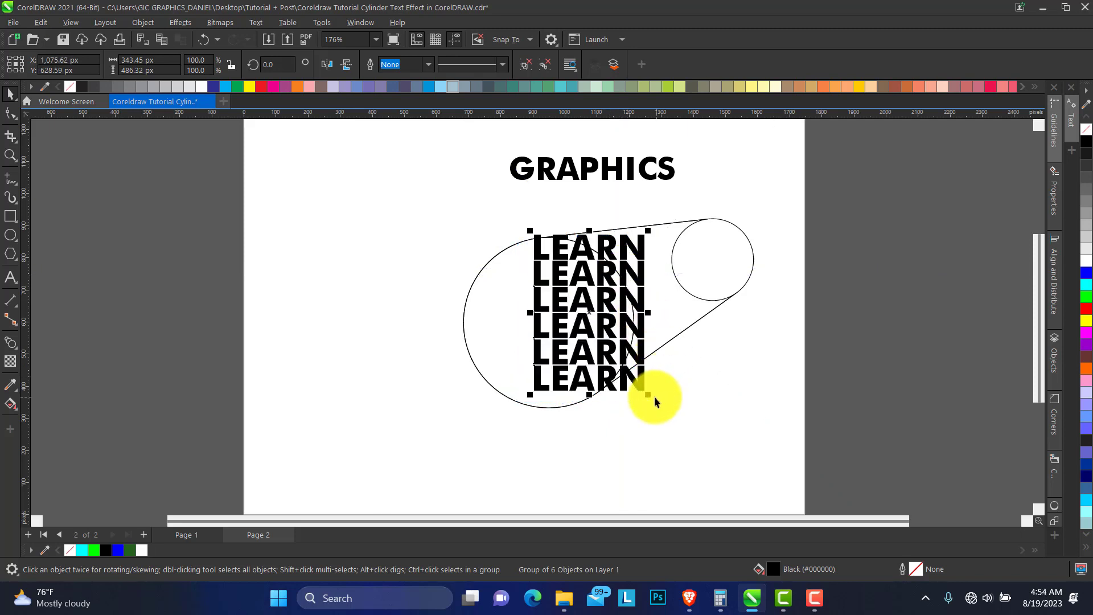
{"action": "left_click_drag", "start_coordinate": [649, 396], "coordinate": [674, 393]}
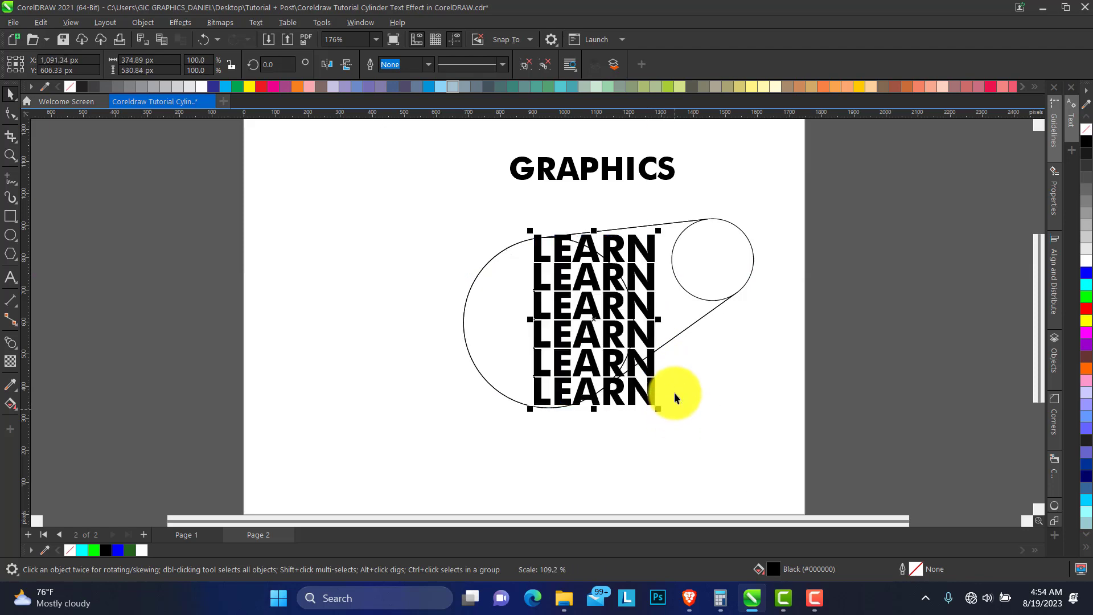
Put an unconstrained envelope on the LEARN group and delete the midpoint nodes on its four sides.
{"action": "left_click", "coordinate": [16, 348]}
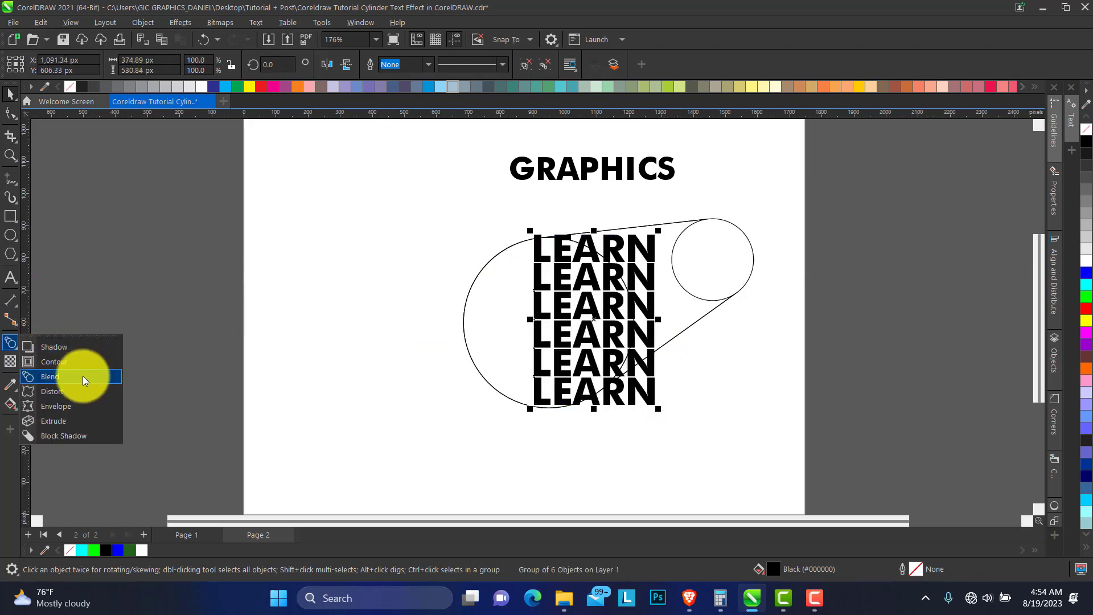
{"action": "left_click", "coordinate": [81, 404]}
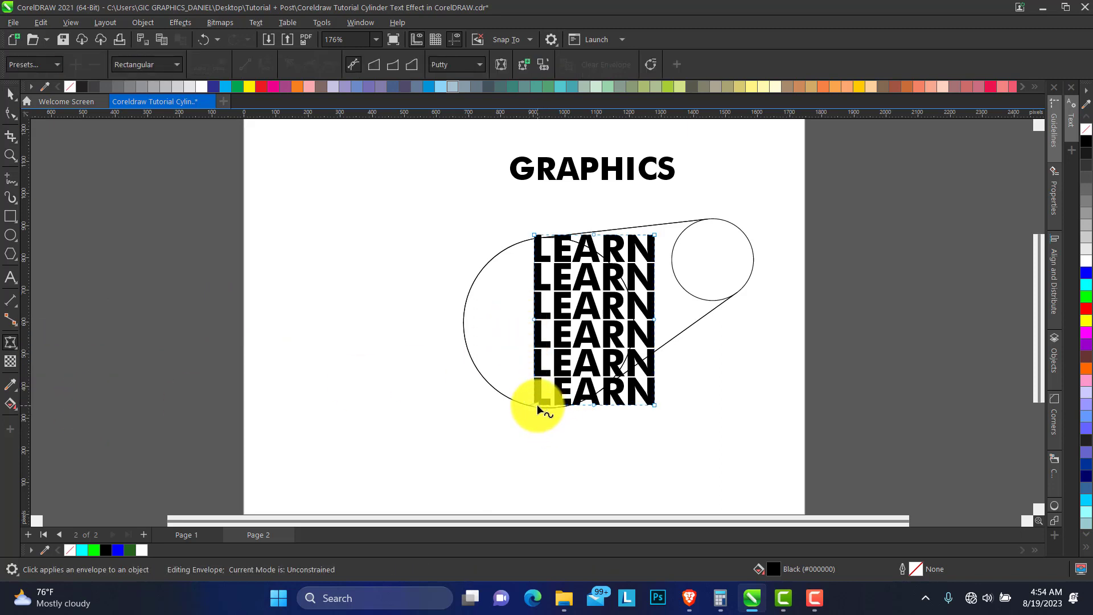
{"action": "left_click_drag", "start_coordinate": [536, 404], "coordinate": [562, 404]}
{"action": "key", "text": "ctrl+z"}
{"action": "left_click_drag", "start_coordinate": [499, 302], "coordinate": [692, 351]}
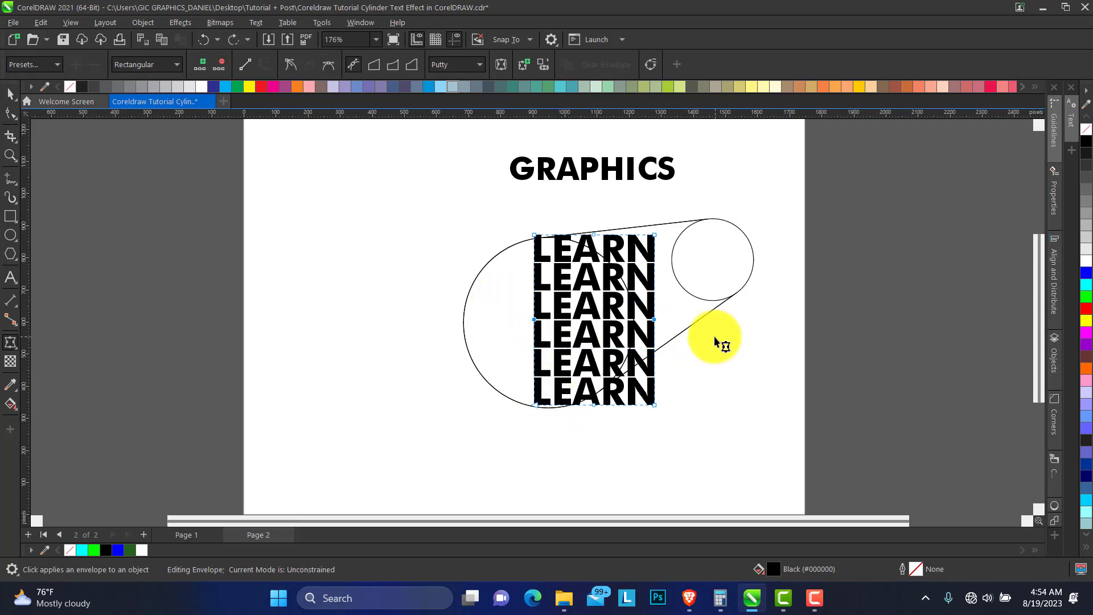
{"action": "left_click_drag", "start_coordinate": [586, 226], "coordinate": [616, 435]}
{"action": "left_click", "coordinate": [618, 386]}
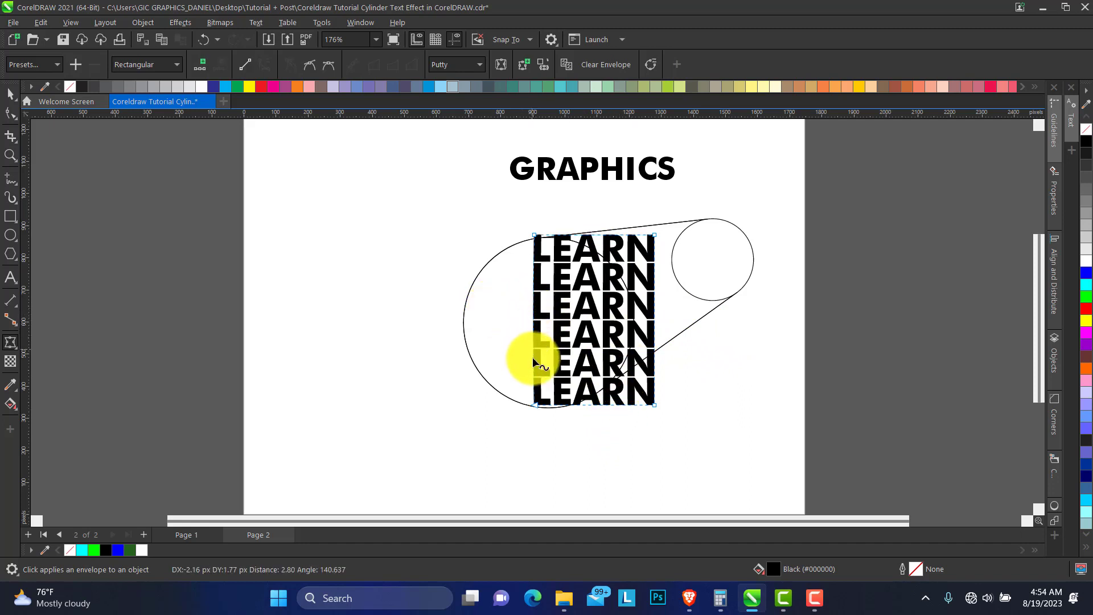
Pull the envelope's lower-left corner to the large circle's bottom edge and its upper-left corner to the circle's top edge.
{"action": "left_click", "coordinate": [537, 405]}
{"action": "left_click_drag", "start_coordinate": [537, 405], "coordinate": [547, 408]}
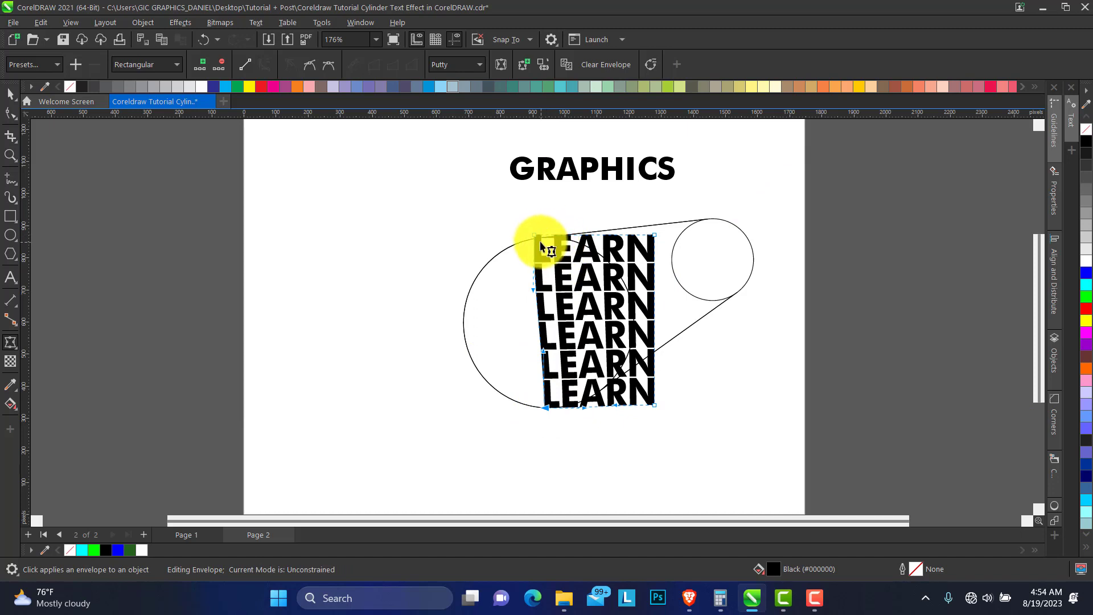
{"action": "left_click_drag", "start_coordinate": [540, 242], "coordinate": [541, 238]}
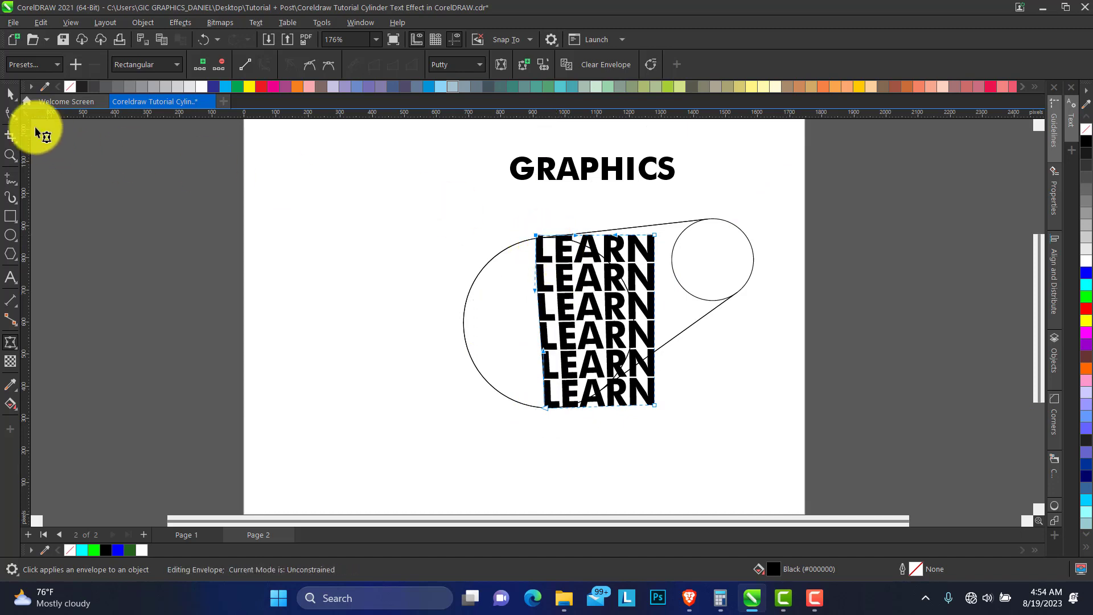
Move the LEARN group toward the small circle and pull its envelope's two left corners back to the large circle's top and bottom edges.
{"action": "left_click", "coordinate": [10, 96]}
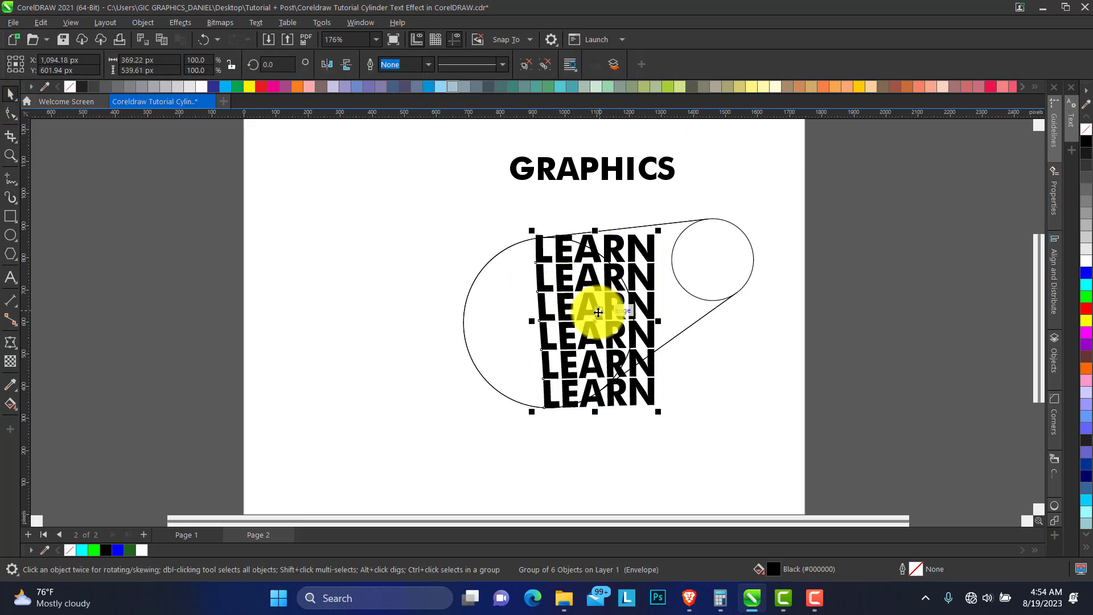
{"action": "left_click_drag", "start_coordinate": [596, 310], "coordinate": [641, 309]}
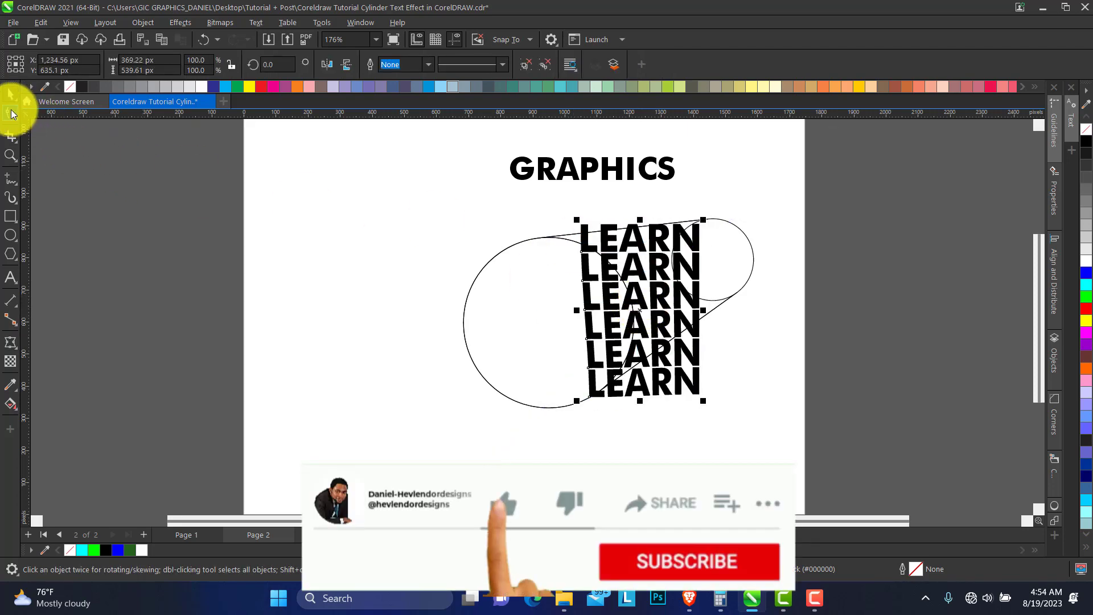
{"action": "left_click", "coordinate": [10, 342]}
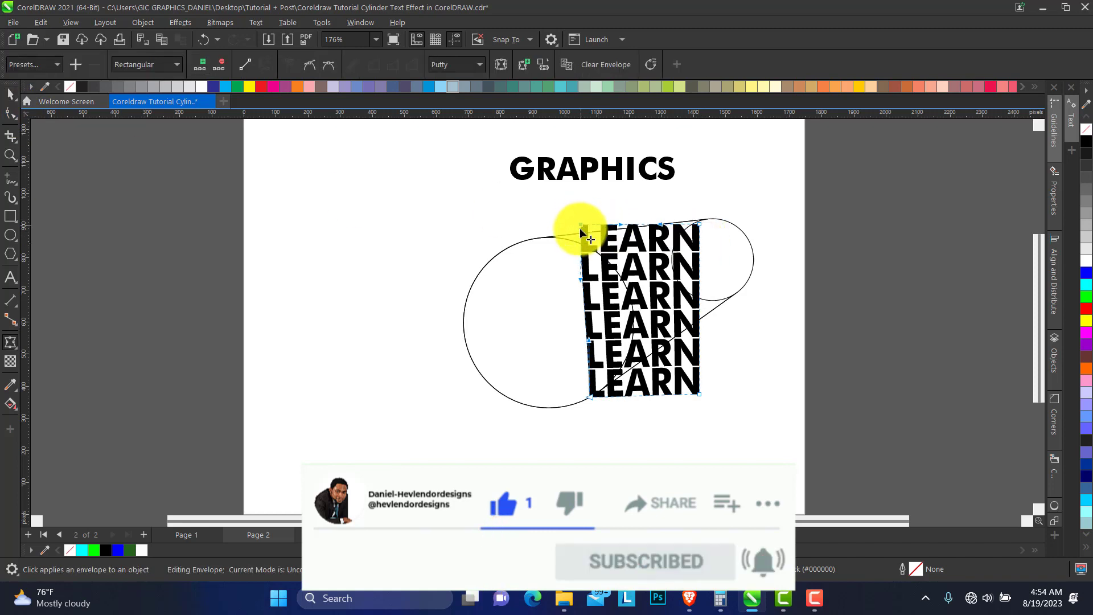
{"action": "left_click_drag", "start_coordinate": [580, 227], "coordinate": [547, 243]}
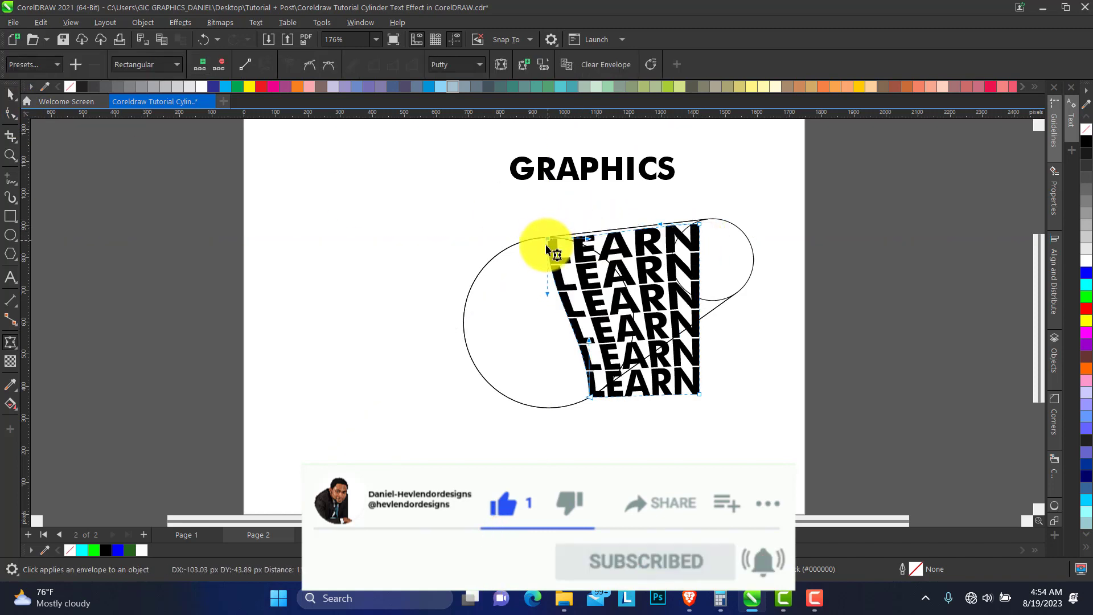
{"action": "left_click_drag", "start_coordinate": [589, 401], "coordinate": [565, 407]}
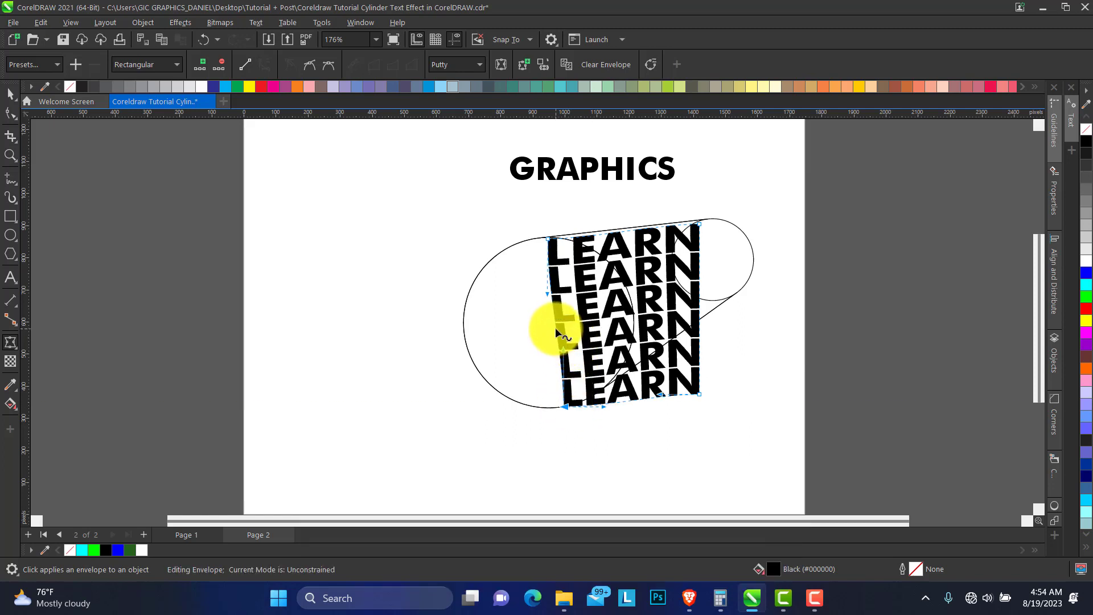
Convert the left and right sides of the LEARN envelope to straight lines.
{"action": "left_click_drag", "start_coordinate": [555, 324], "coordinate": [557, 325]}
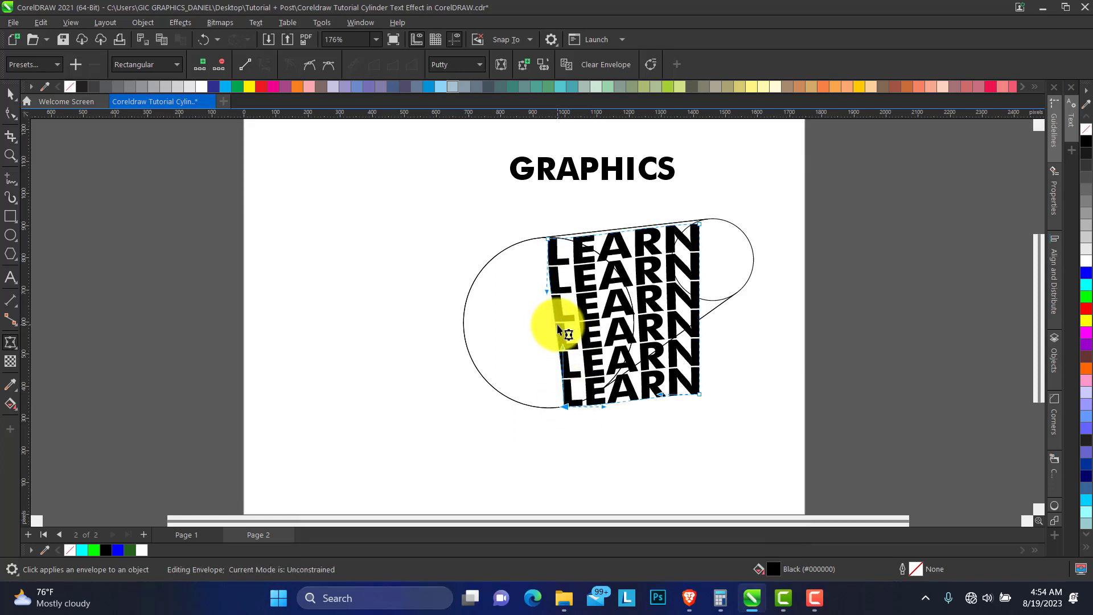
{"action": "left_click", "coordinate": [555, 326]}
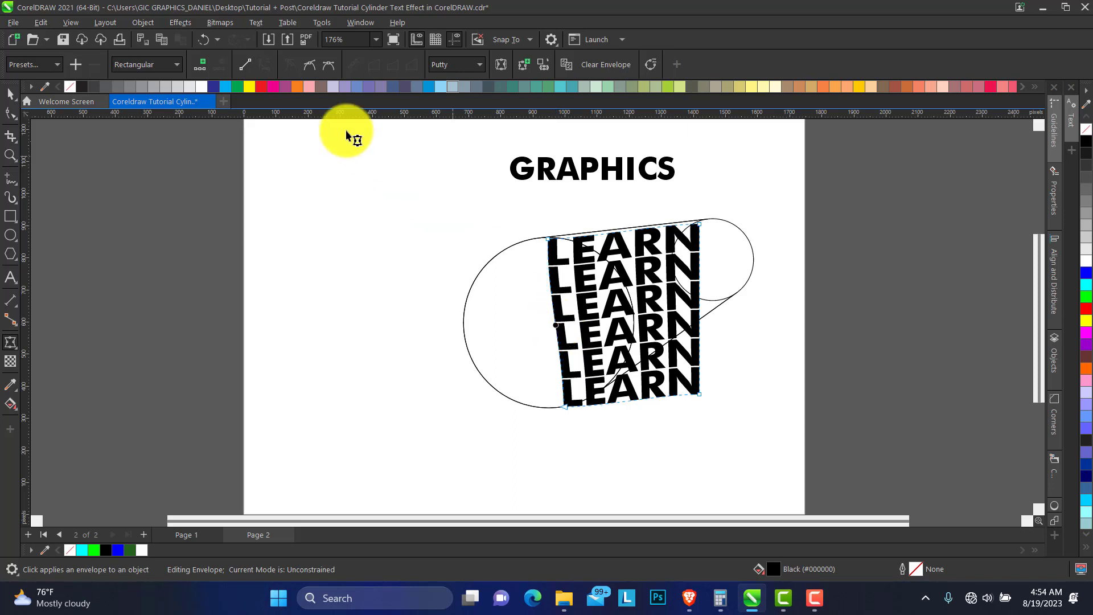
{"action": "left_click", "coordinate": [247, 66]}
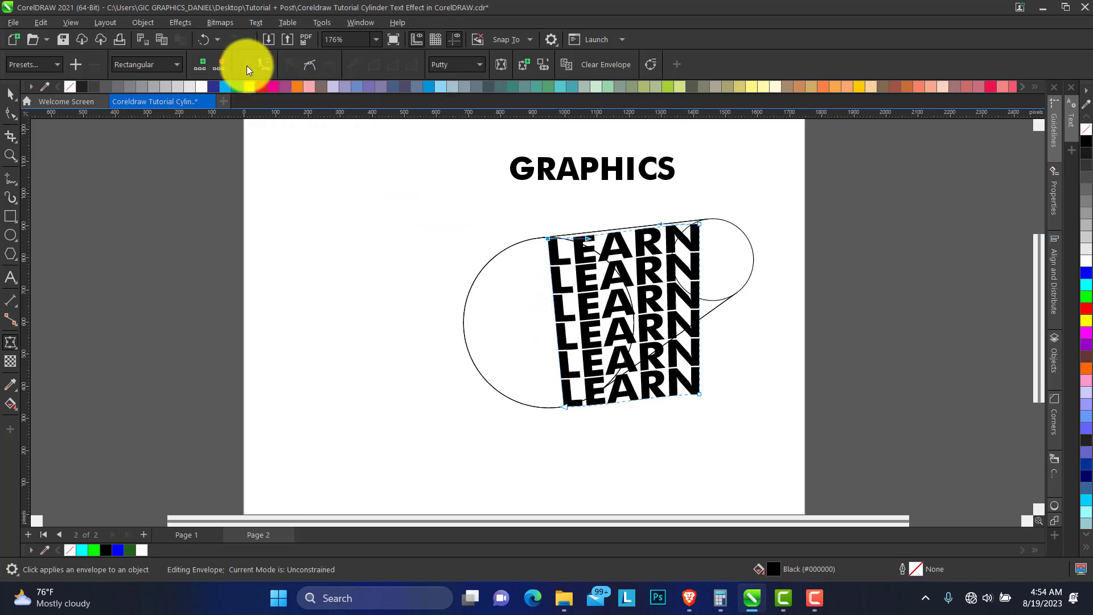
{"action": "left_click", "coordinate": [699, 313]}
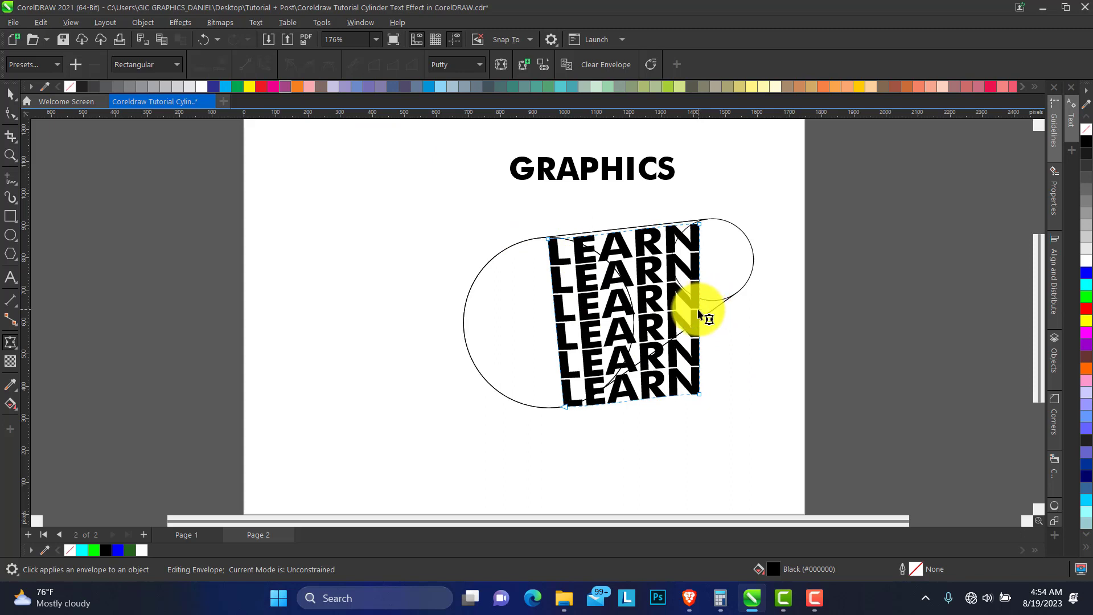
{"action": "left_click", "coordinate": [699, 302]}
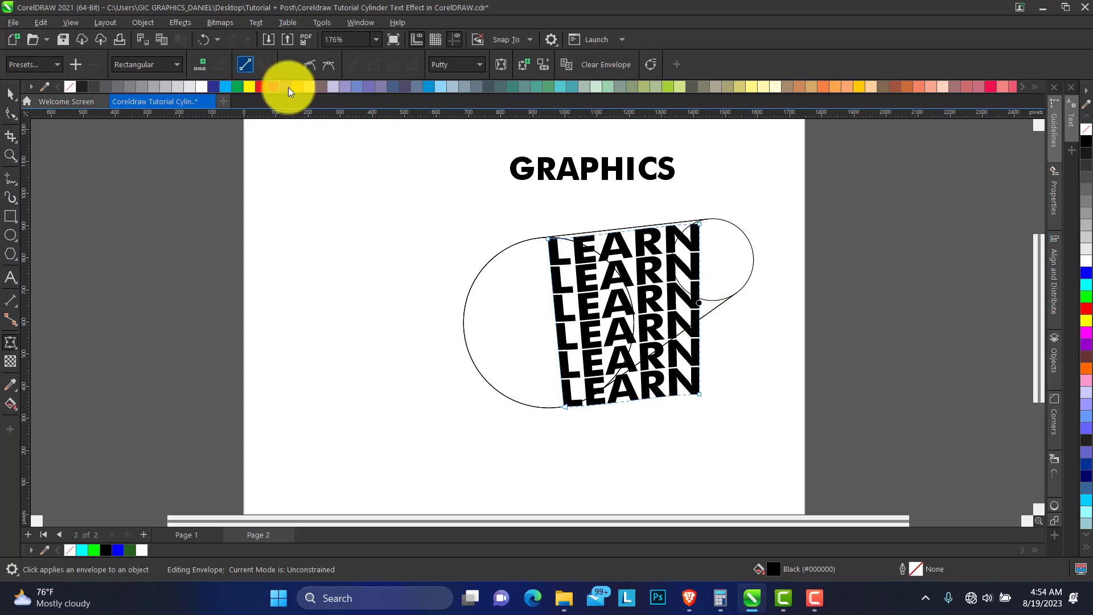
{"action": "left_click", "coordinate": [746, 394]}
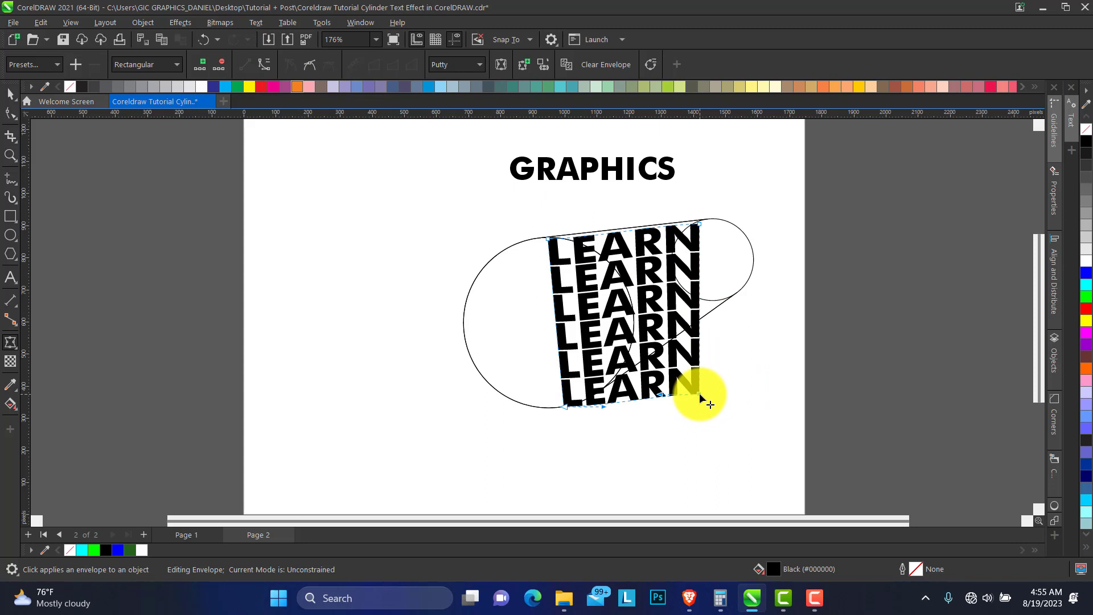
Pull the envelope's lower-right corner to the small circle's lower edge and align the bottom side's curve handles with the lower guide line.
{"action": "left_click_drag", "start_coordinate": [700, 395], "coordinate": [741, 292]}
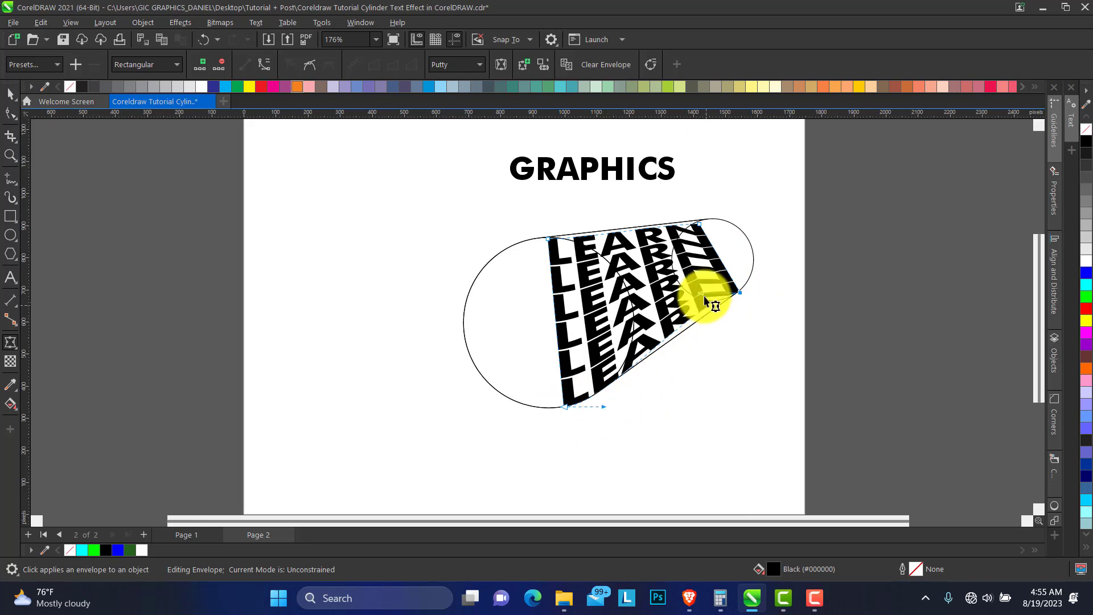
{"action": "left_click_drag", "start_coordinate": [700, 293], "coordinate": [701, 312]}
{"action": "left_click_drag", "start_coordinate": [604, 407], "coordinate": [612, 393]}
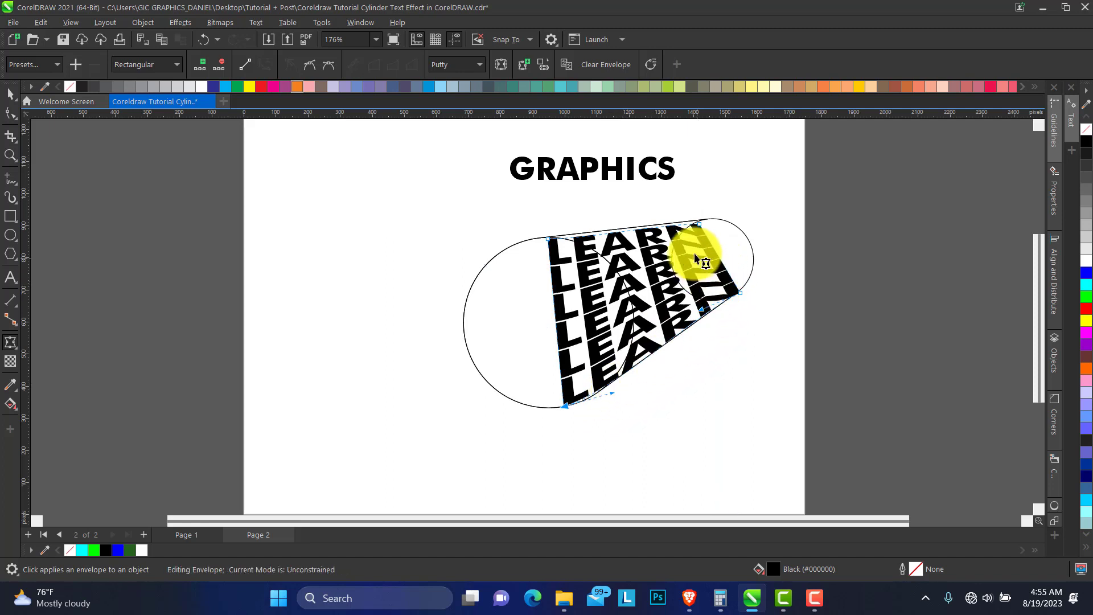
Fine-tune the envelope's four corners so they sit on the circle edges where the guide lines meet them.
{"action": "left_click_drag", "start_coordinate": [699, 225], "coordinate": [701, 220]}
{"action": "left_click_drag", "start_coordinate": [552, 241], "coordinate": [542, 244]}
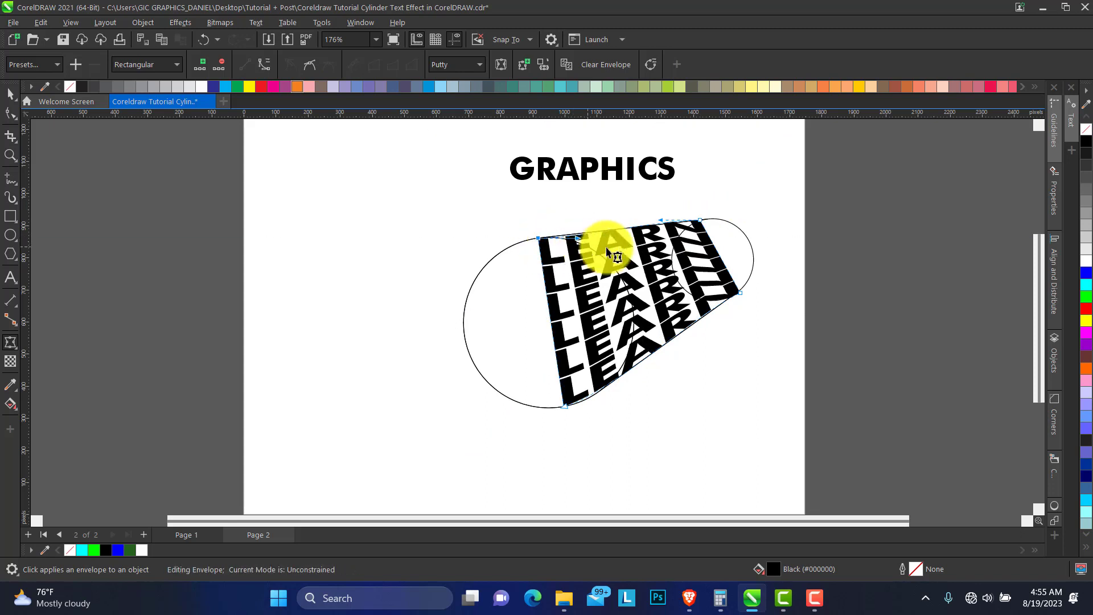
{"action": "left_click", "coordinate": [561, 406]}
{"action": "left_click_drag", "start_coordinate": [562, 407], "coordinate": [548, 412]}
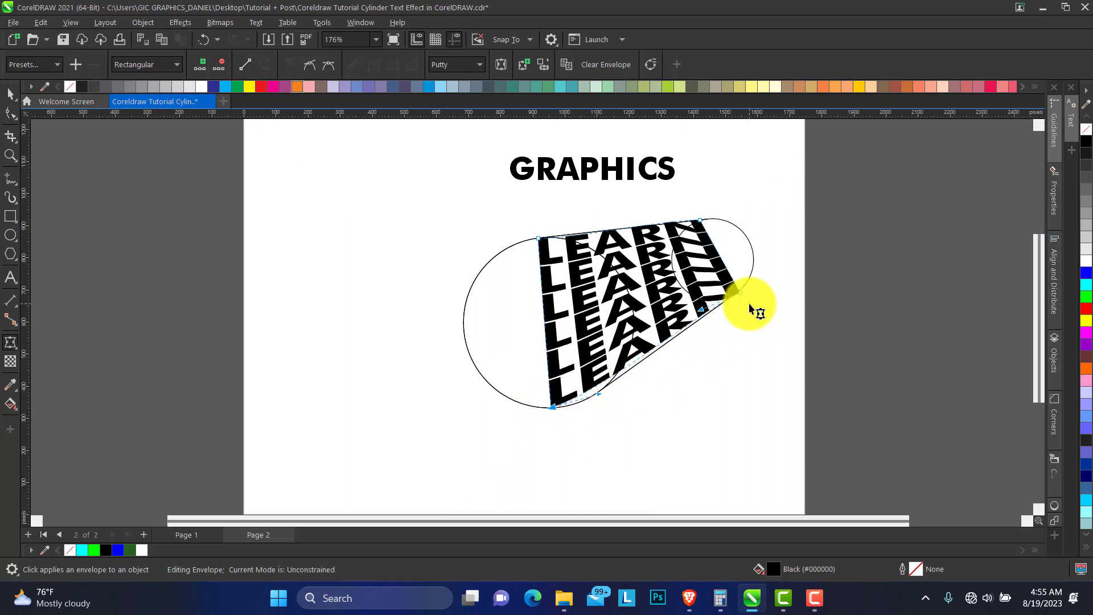
{"action": "left_click_drag", "start_coordinate": [742, 294], "coordinate": [739, 291]}
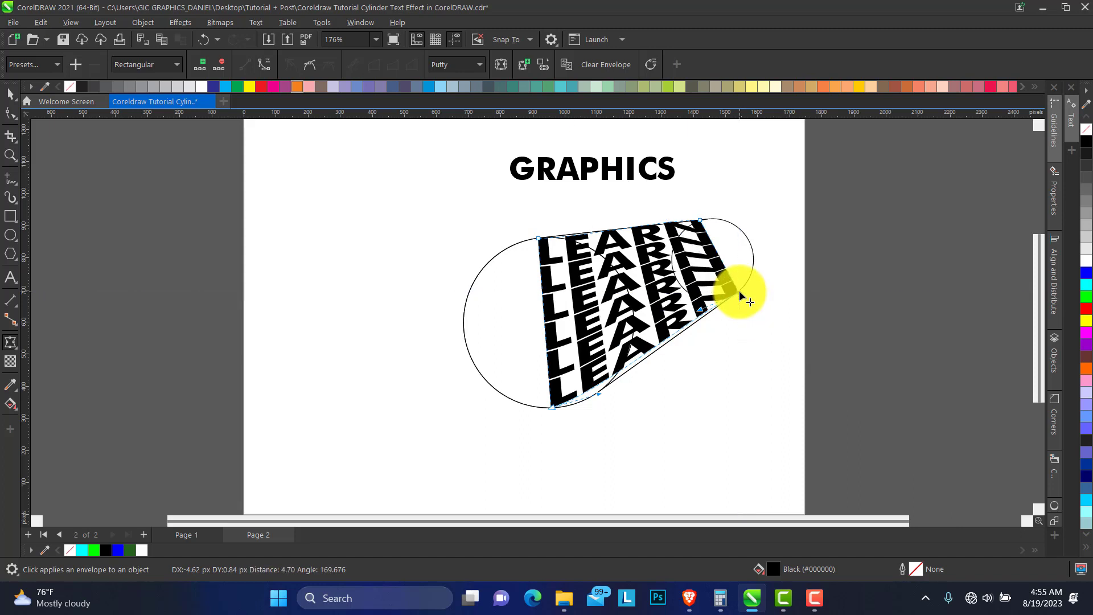
Convert the envelope's right side to a curve and bend it around the small circle's outer edge.
{"action": "left_click", "coordinate": [713, 246]}
{"action": "left_click", "coordinate": [259, 64]}
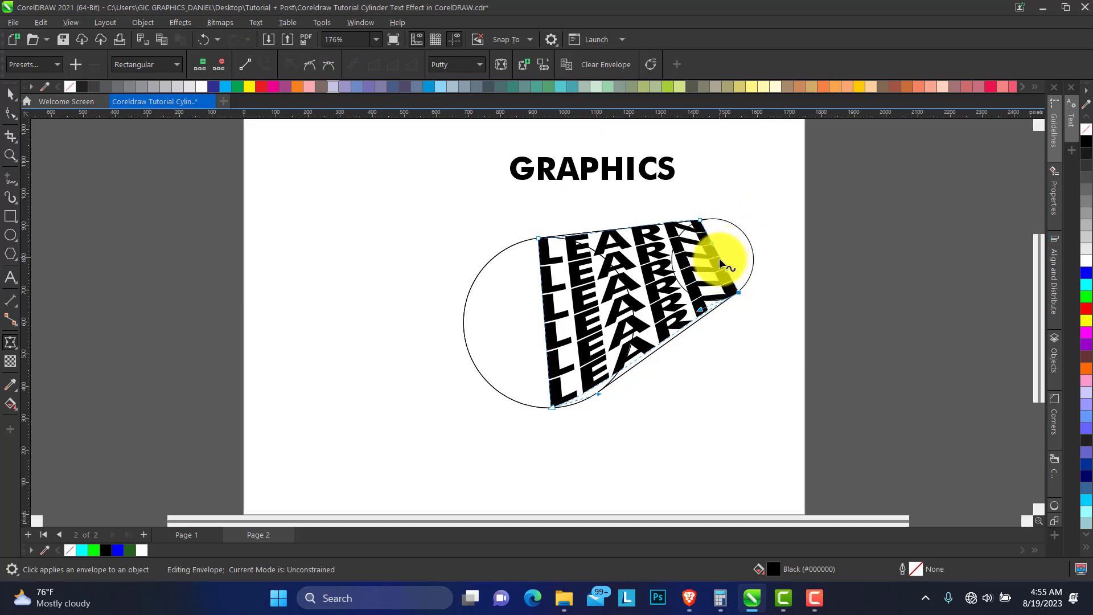
{"action": "left_click_drag", "start_coordinate": [726, 268], "coordinate": [785, 230]}
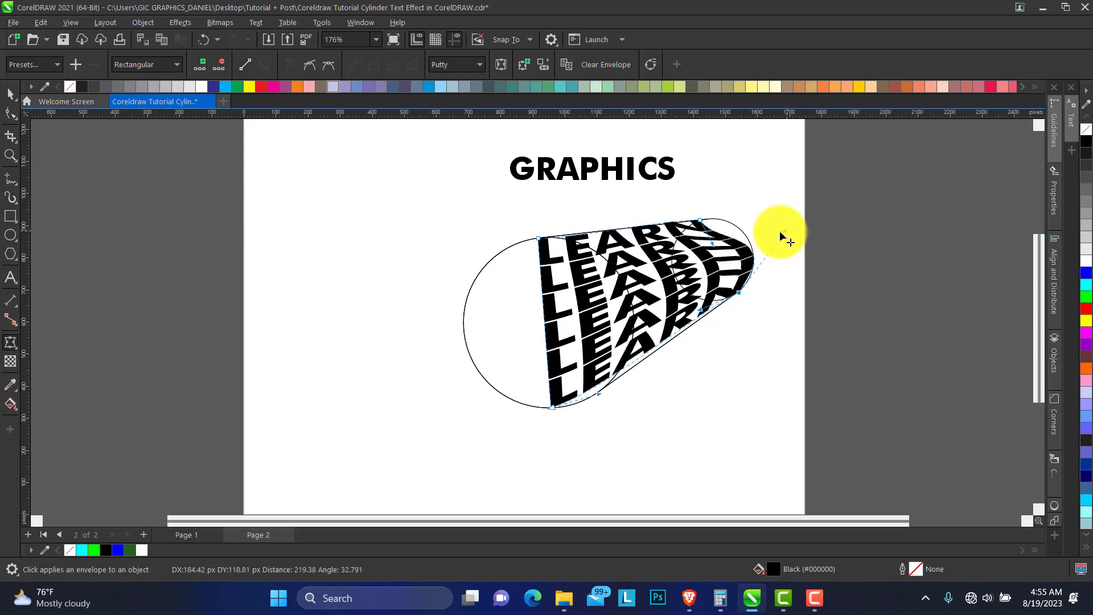
{"action": "left_click_drag", "start_coordinate": [716, 247], "coordinate": [780, 240]}
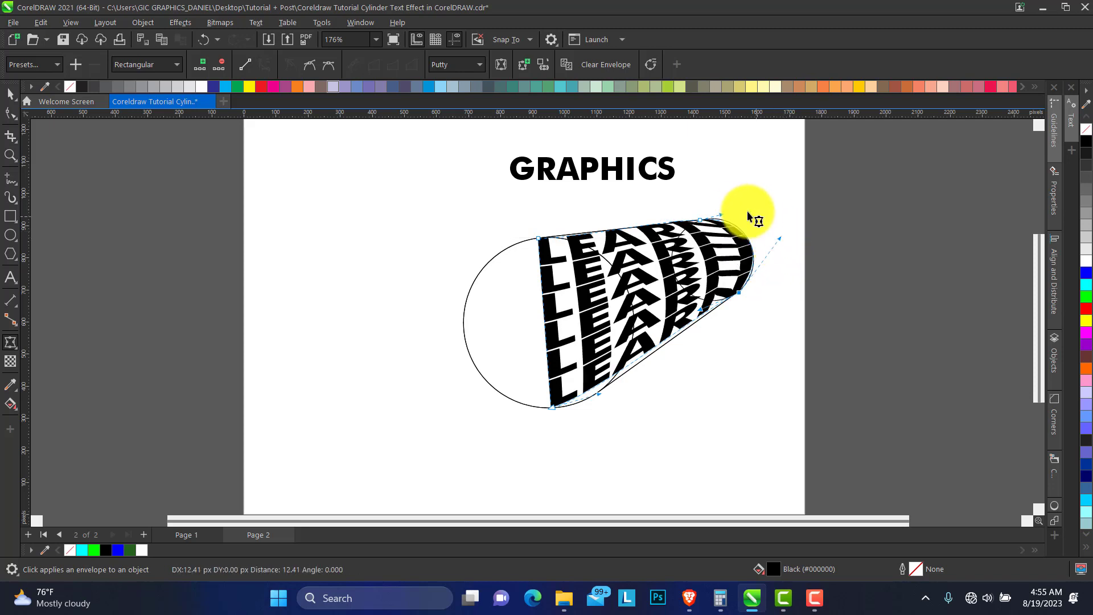
{"action": "mouse_move", "coordinate": [721, 215]}
{"action": "left_mouse_down"}
{"action": "mouse_move", "coordinate": [713, 208]}
{"action": "mouse_move", "coordinate": [724, 210]}
{"action": "left_mouse_up"}
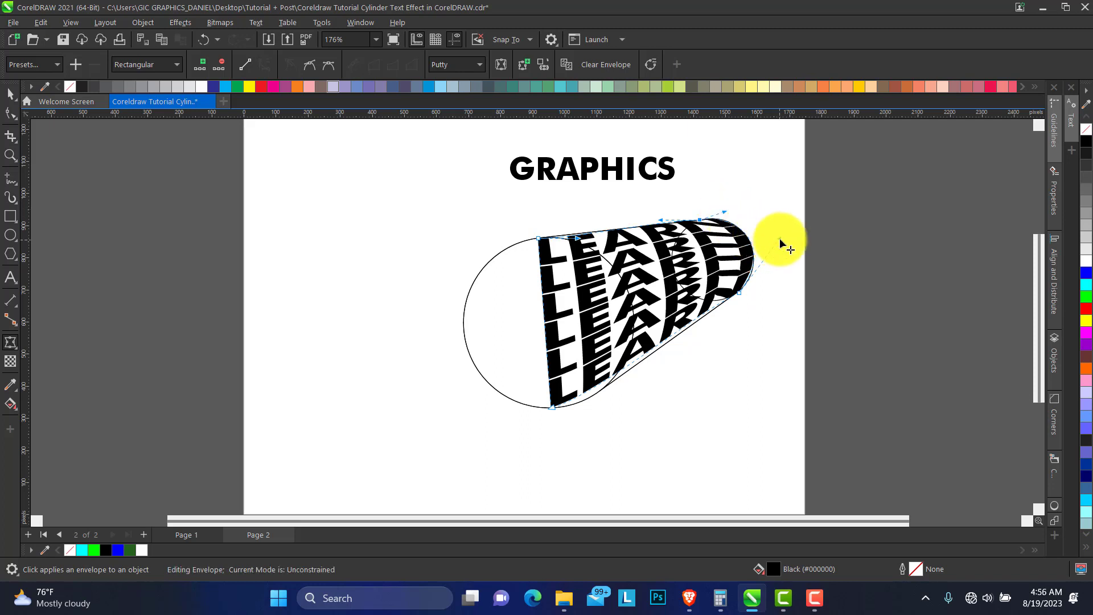
{"action": "left_click", "coordinate": [781, 239]}
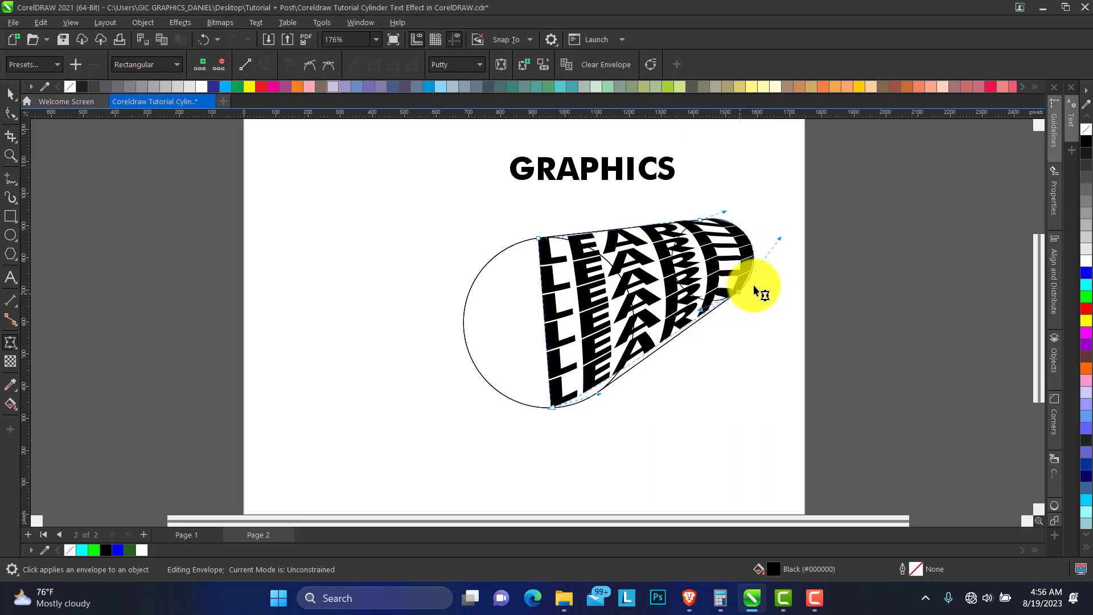
{"action": "left_click_drag", "start_coordinate": [780, 239], "coordinate": [778, 245]}
{"action": "left_click_drag", "start_coordinate": [724, 209], "coordinate": [730, 208]}
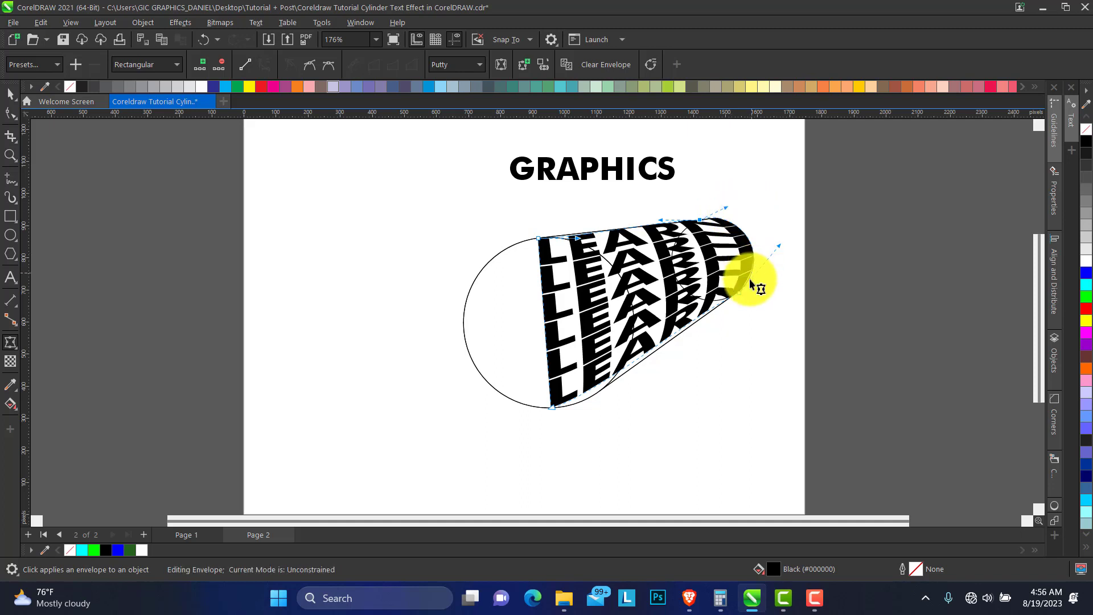
Refine the right side's two curve handles up close so the envelope follows the small circle's arc.
{"action": "left_click", "coordinate": [10, 155]}
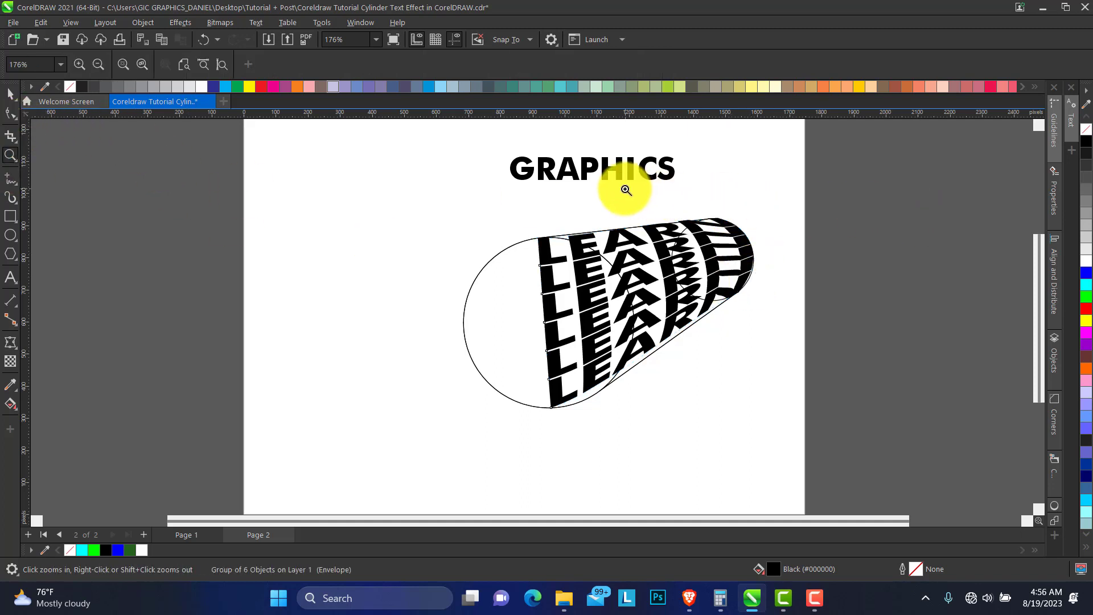
{"action": "left_click_drag", "start_coordinate": [629, 188], "coordinate": [795, 350]}
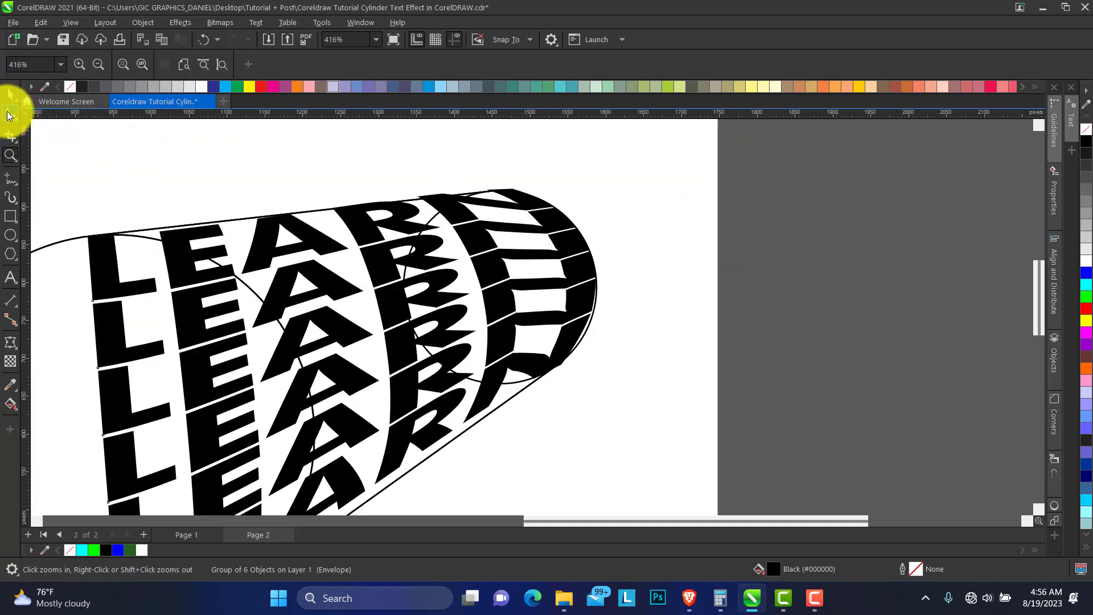
{"action": "left_click", "coordinate": [11, 114]}
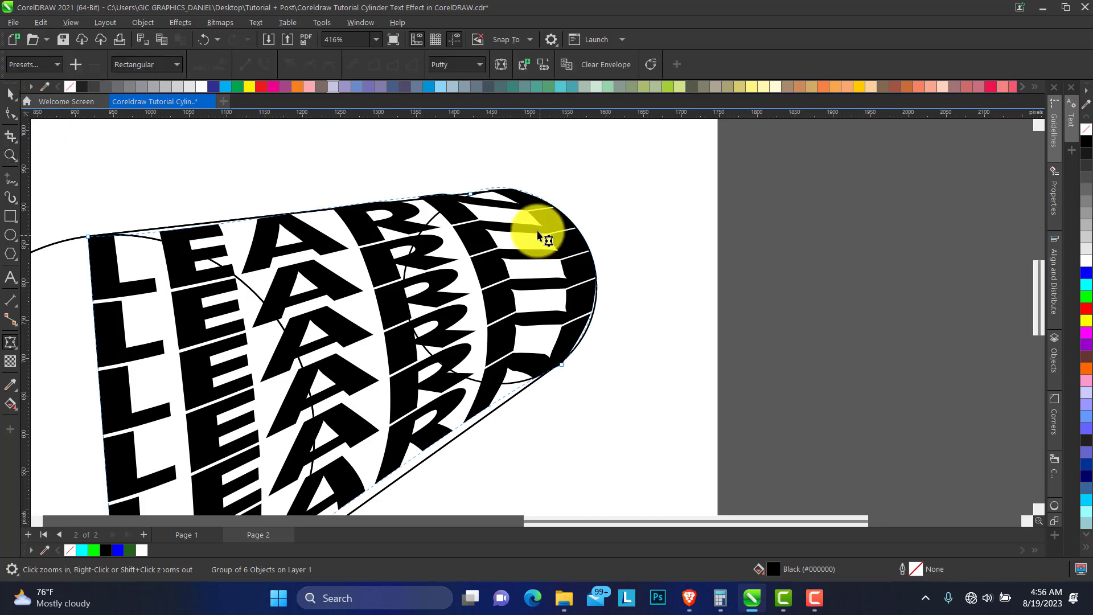
{"action": "left_click", "coordinate": [562, 365]}
{"action": "left_click_drag", "start_coordinate": [659, 255], "coordinate": [661, 278]}
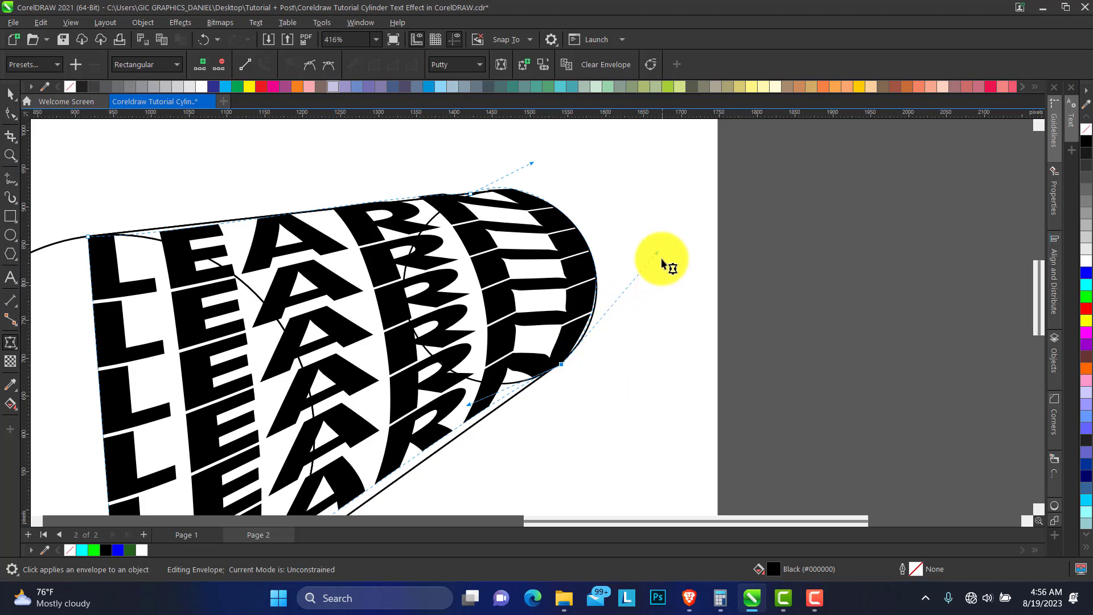
{"action": "left_click_drag", "start_coordinate": [660, 257], "coordinate": [661, 270]}
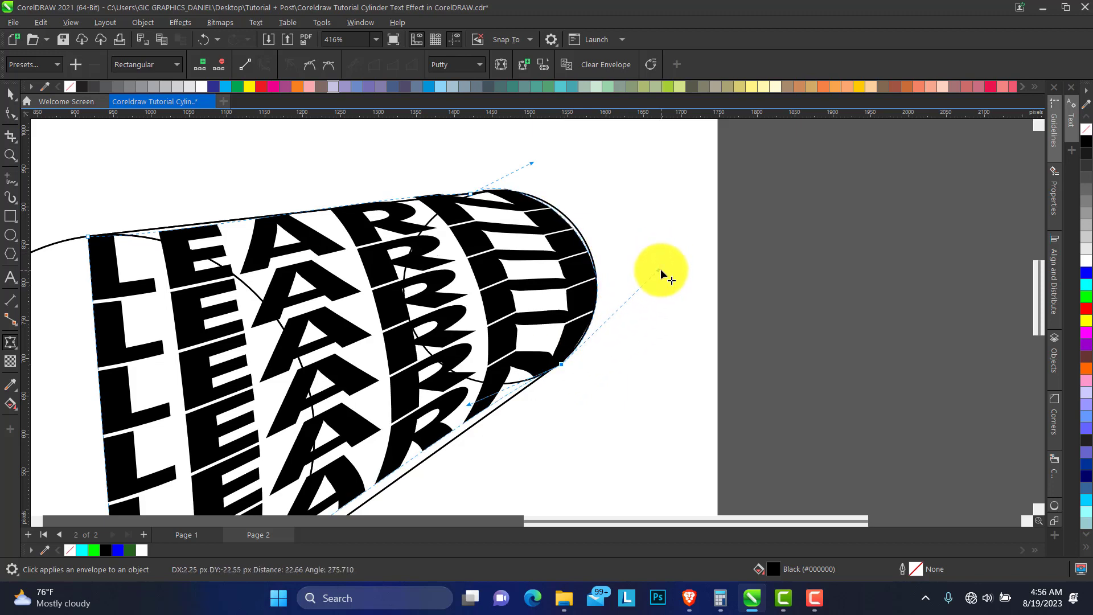
{"action": "left_click_drag", "start_coordinate": [532, 166], "coordinate": [545, 166]}
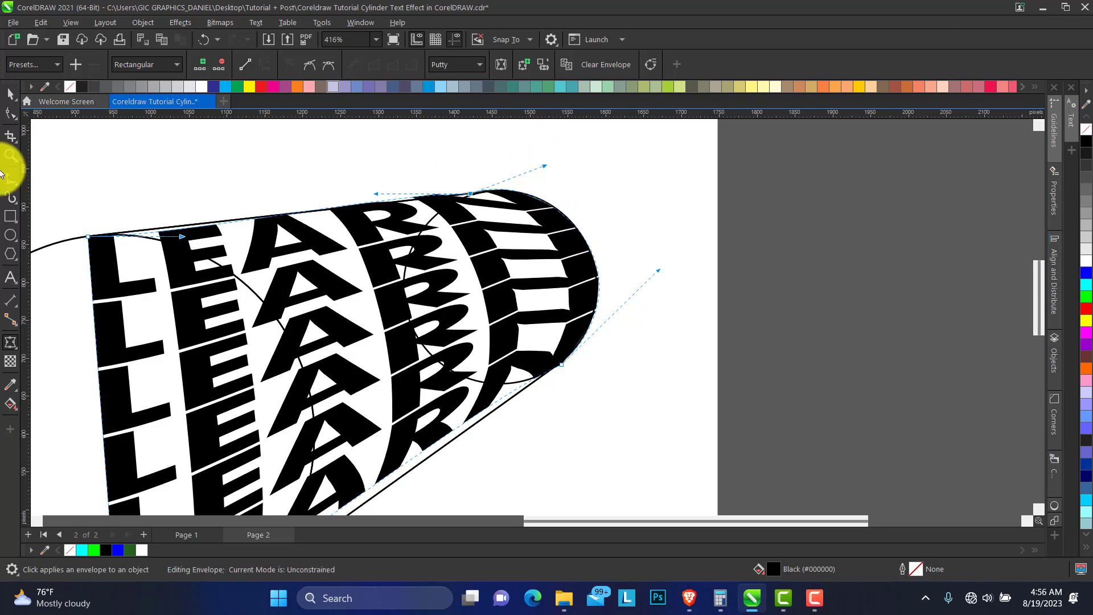
Convert the envelope's left side to a curve and bend it along the large circle's inner-facing arc.
{"action": "left_click", "coordinate": [10, 156]}
{"action": "right_click", "coordinate": [557, 250]}
{"action": "left_click_drag", "start_coordinate": [354, 220], "coordinate": [706, 439]}
{"action": "left_click", "coordinate": [12, 114]}
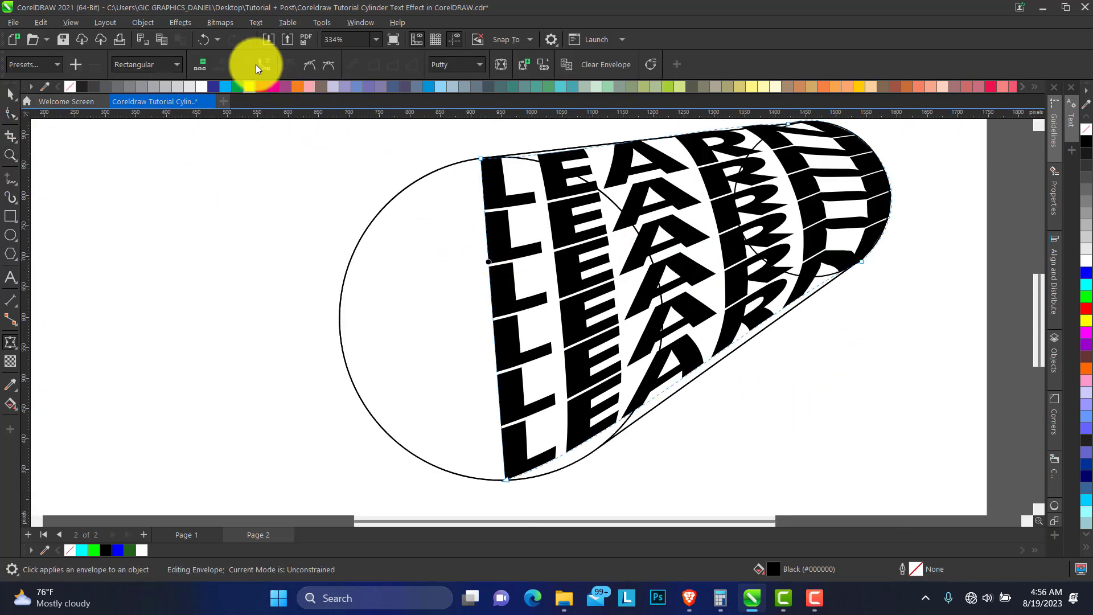
{"action": "left_click", "coordinate": [491, 266]}
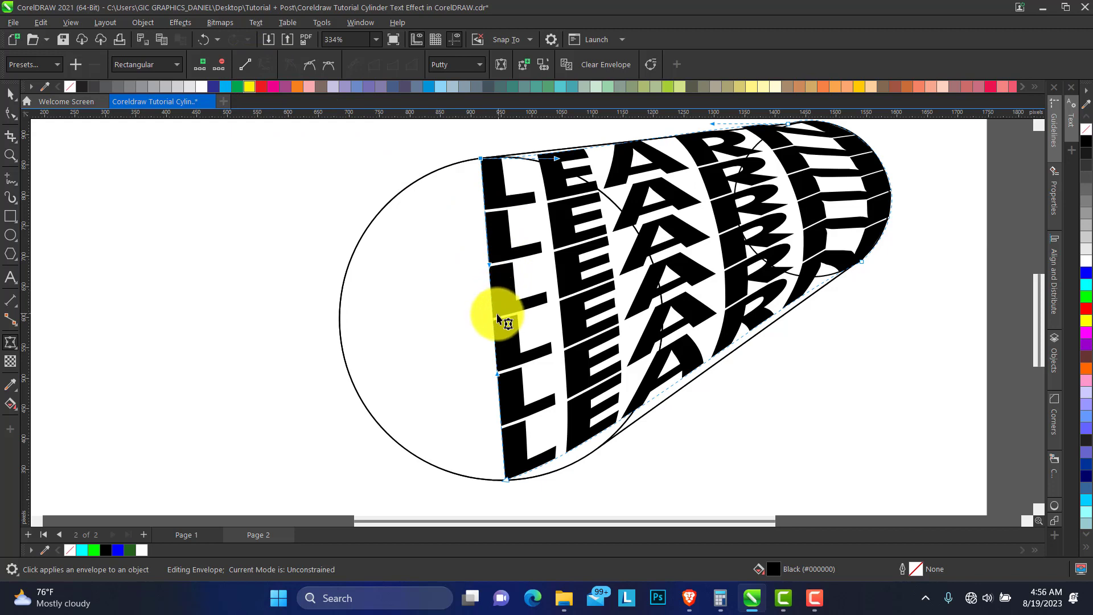
{"action": "left_click", "coordinate": [496, 377]}
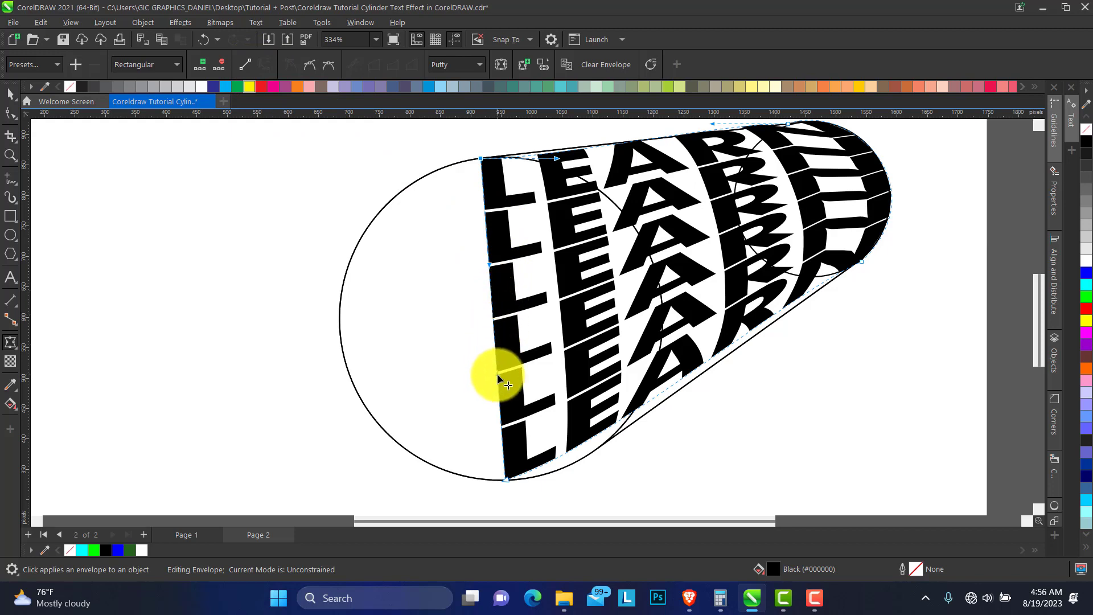
{"action": "left_click_drag", "start_coordinate": [498, 377], "coordinate": [768, 444]}
{"action": "left_click_drag", "start_coordinate": [489, 265], "coordinate": [668, 168]}
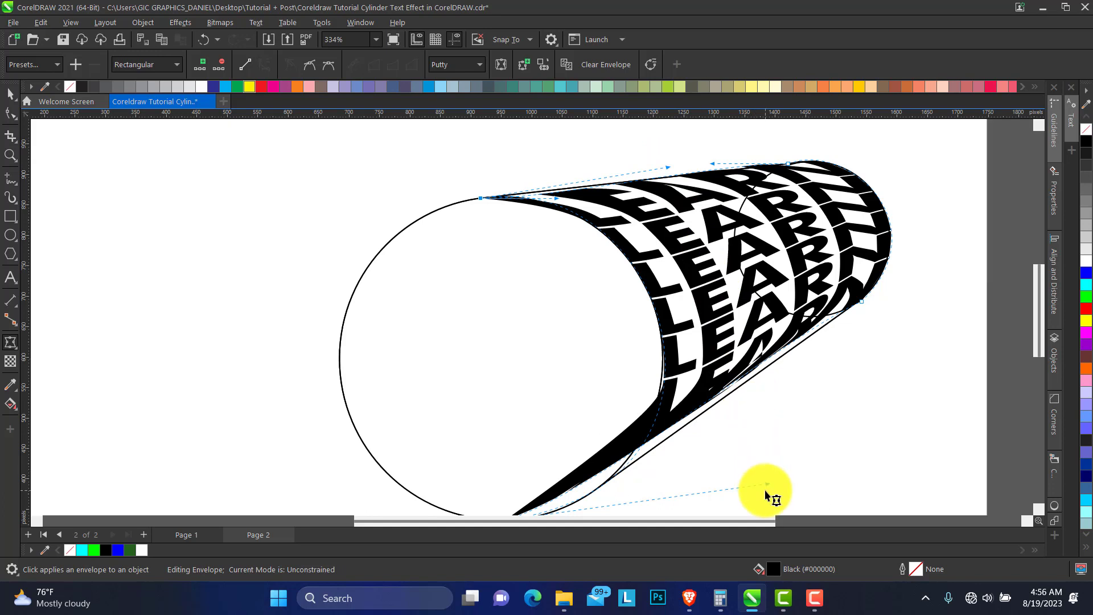
Shift the envelope's lower-left corner along the large circle's bottom edge and adjust its handles so the left side follows the arc.
{"action": "left_click_drag", "start_coordinate": [768, 489], "coordinate": [742, 455]}
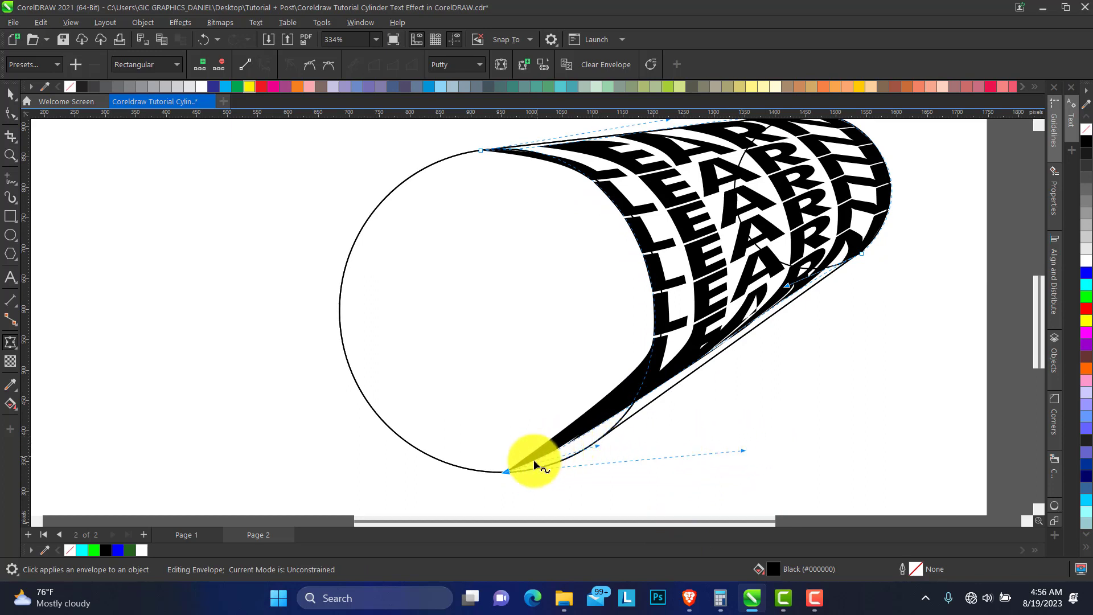
{"action": "left_click_drag", "start_coordinate": [508, 473], "coordinate": [532, 472]}
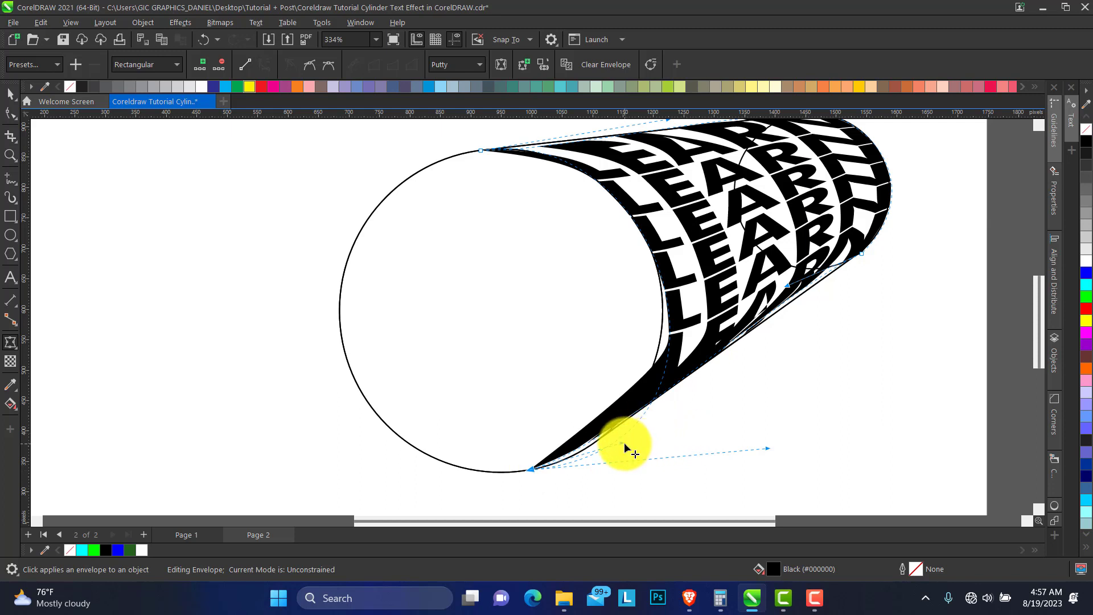
{"action": "left_click_drag", "start_coordinate": [623, 446], "coordinate": [617, 461]}
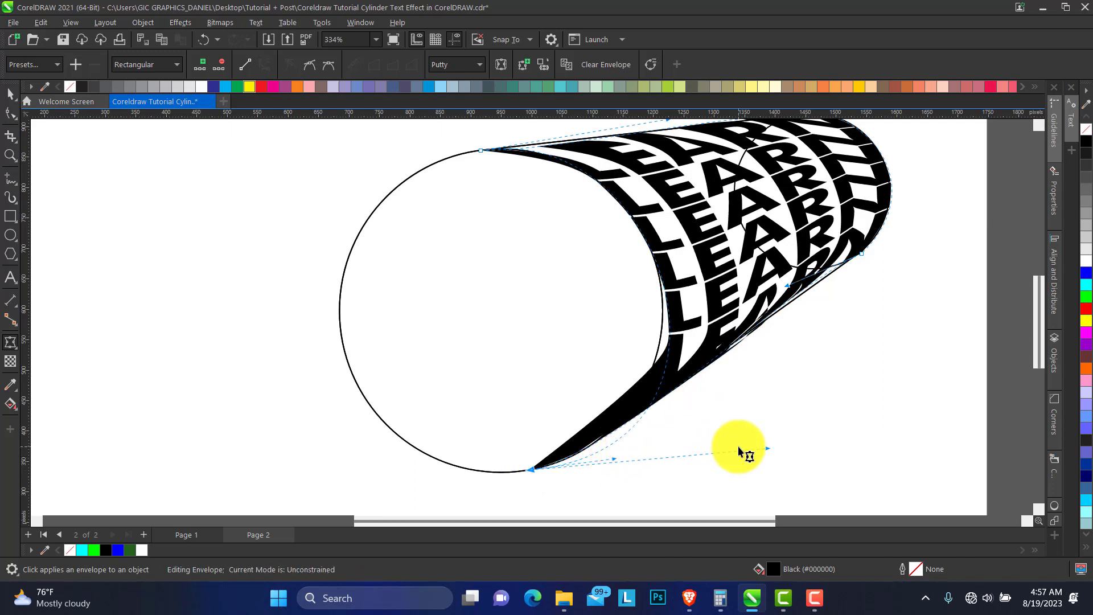
{"action": "key", "text": "ctrl+z"}
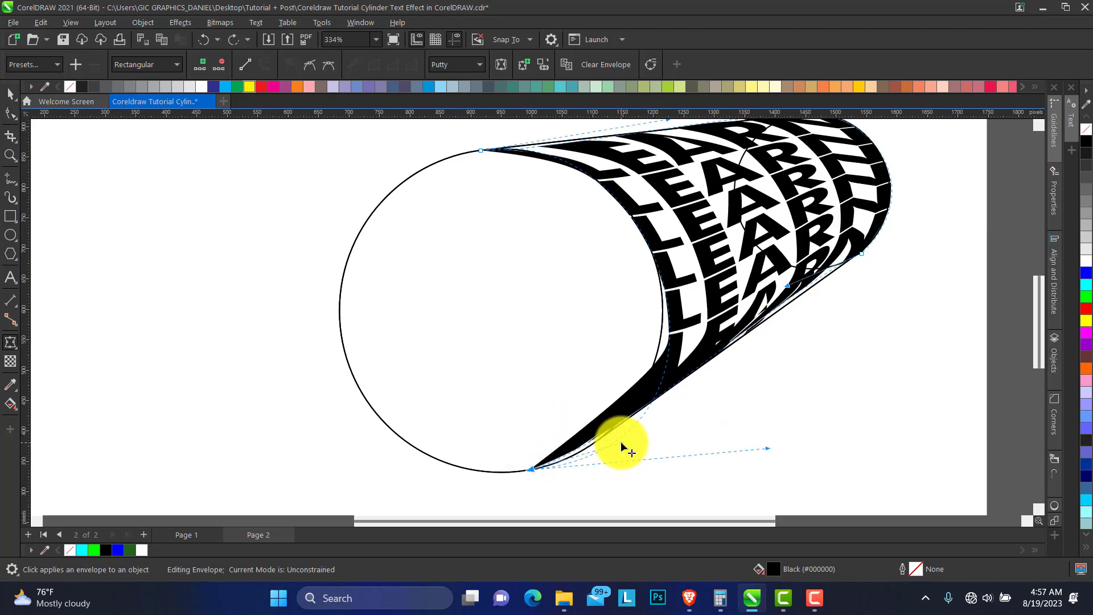
{"action": "left_click_drag", "start_coordinate": [624, 445], "coordinate": [612, 459]}
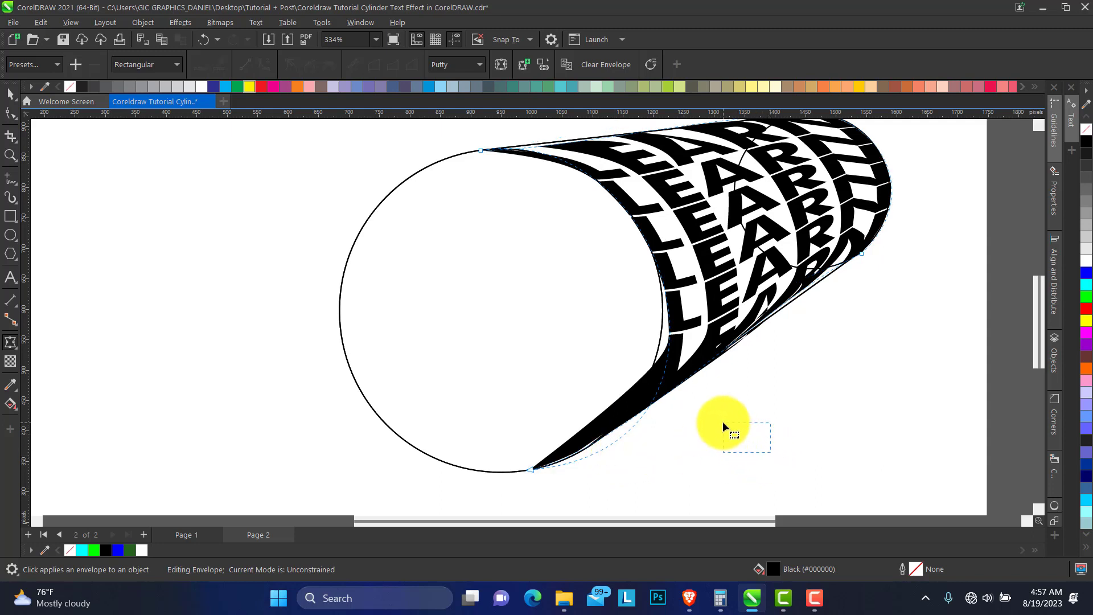
{"action": "left_click", "coordinate": [531, 469]}
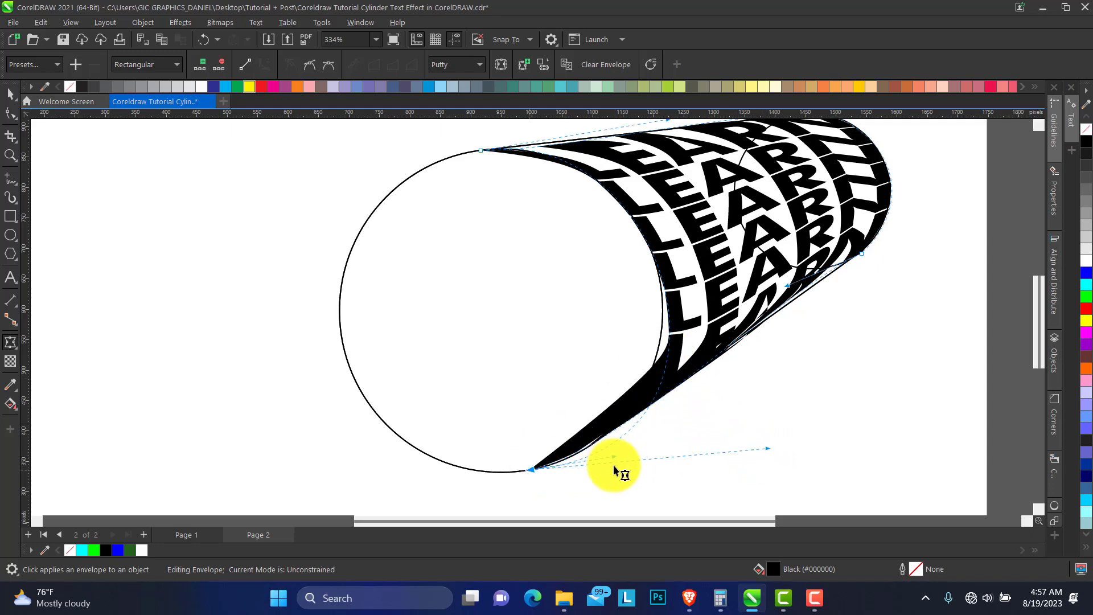
{"action": "mouse_move", "coordinate": [620, 463]}
{"action": "left_mouse_down"}
{"action": "mouse_move", "coordinate": [621, 445]}
{"action": "mouse_move", "coordinate": [605, 462]}
{"action": "left_mouse_up"}
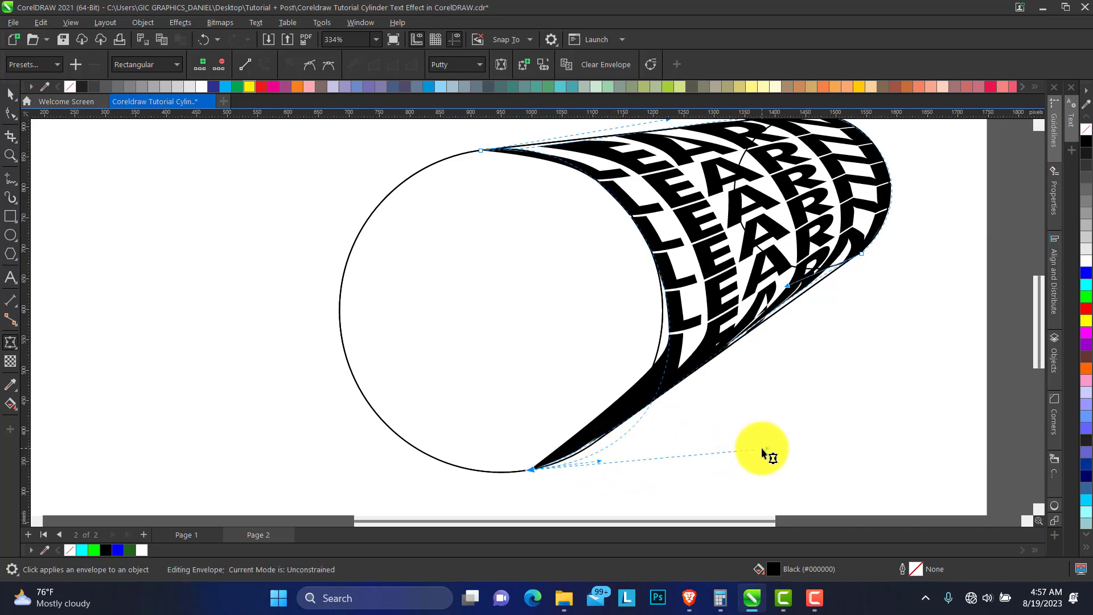
{"action": "left_click_drag", "start_coordinate": [766, 447], "coordinate": [751, 398]}
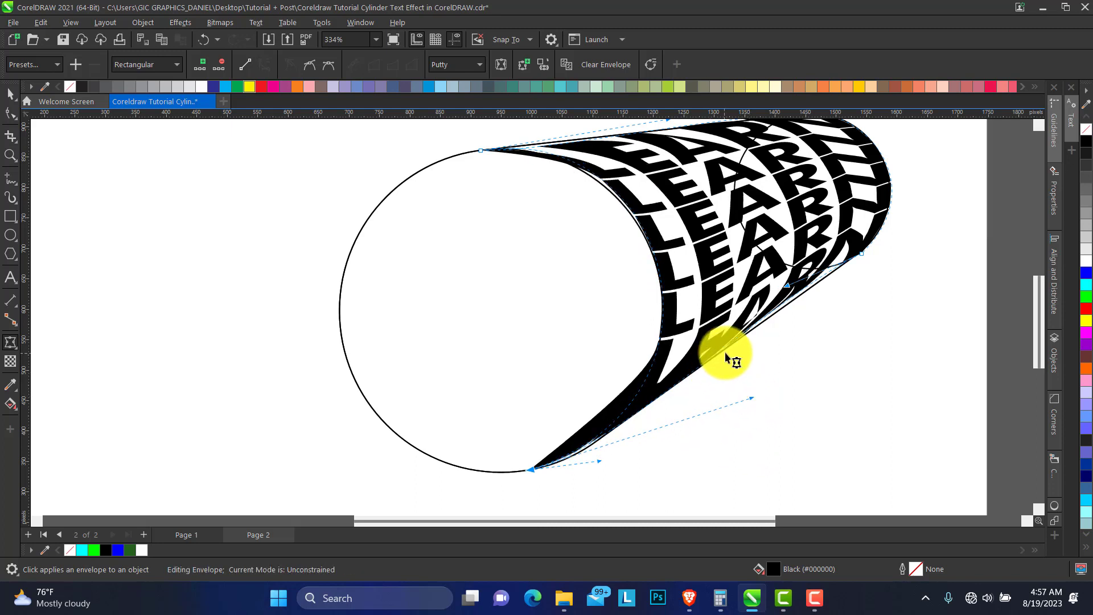
Convert the envelope's bottom side to a line and move its lower-left corner to where the lower guide line meets the large circle.
{"action": "left_click", "coordinate": [705, 360]}
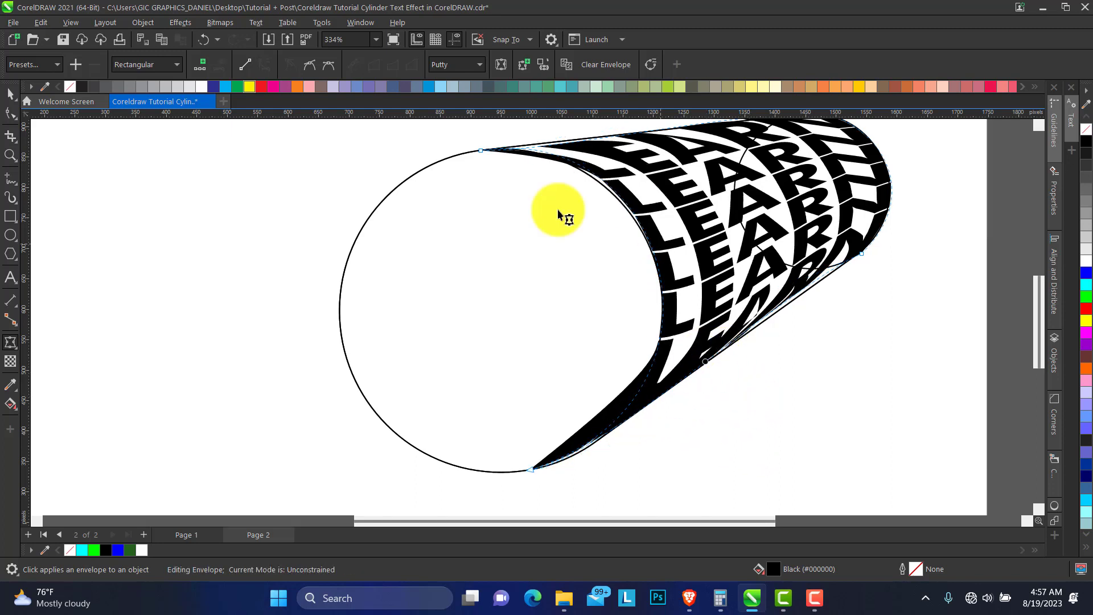
{"action": "left_click", "coordinate": [245, 65]}
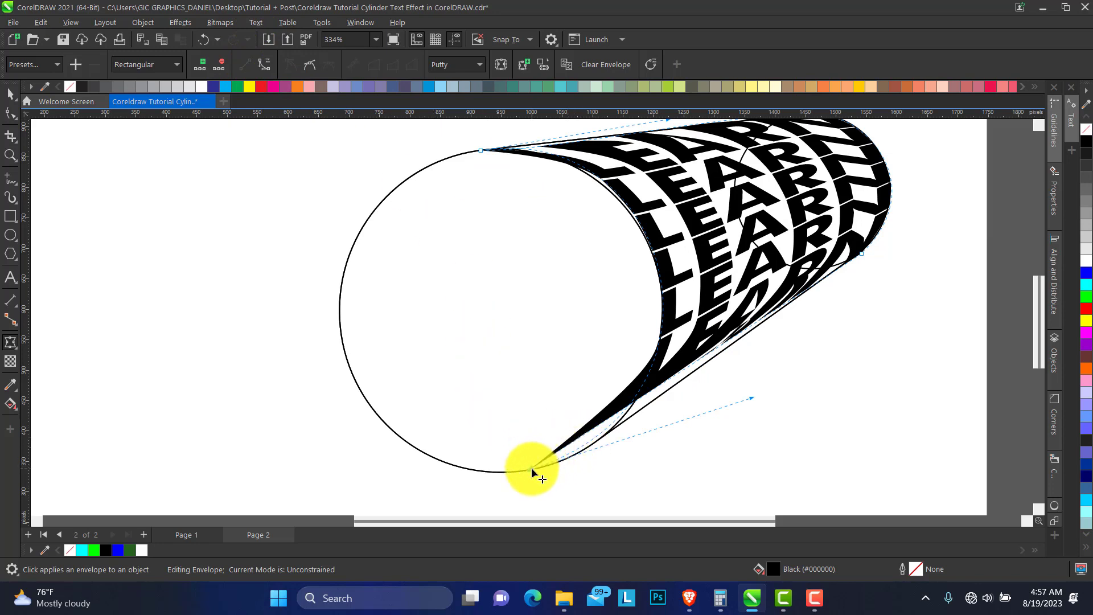
{"action": "left_click_drag", "start_coordinate": [532, 470], "coordinate": [605, 440]}
{"action": "left_click_drag", "start_coordinate": [825, 366], "coordinate": [719, 353]}
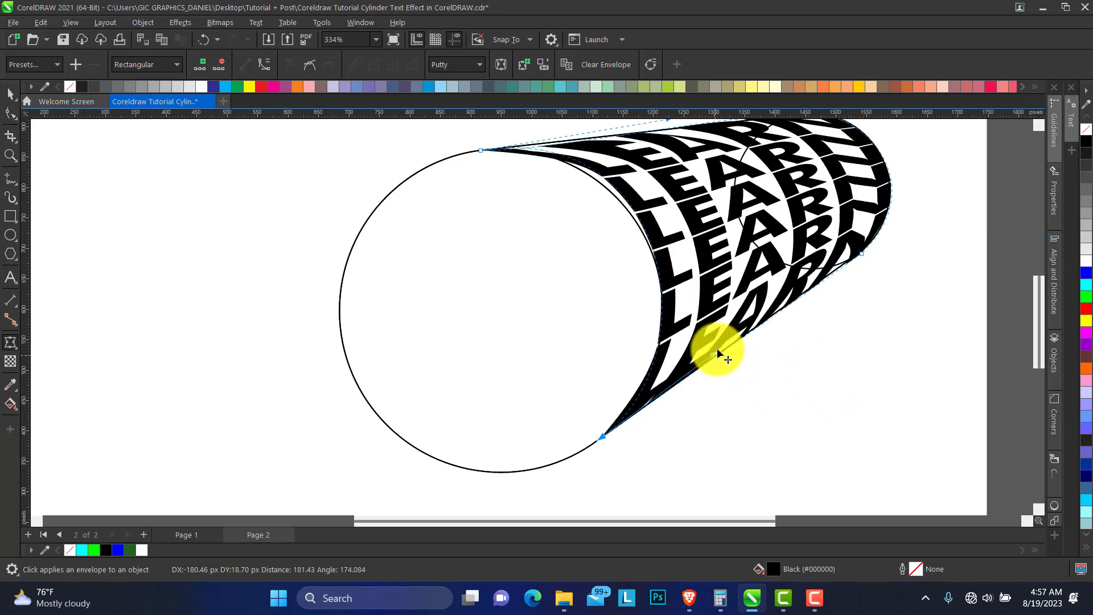
Refine the left side's upper and lower curve handles so the envelope hugs the large circle's arc.
{"action": "left_click", "coordinate": [482, 150]}
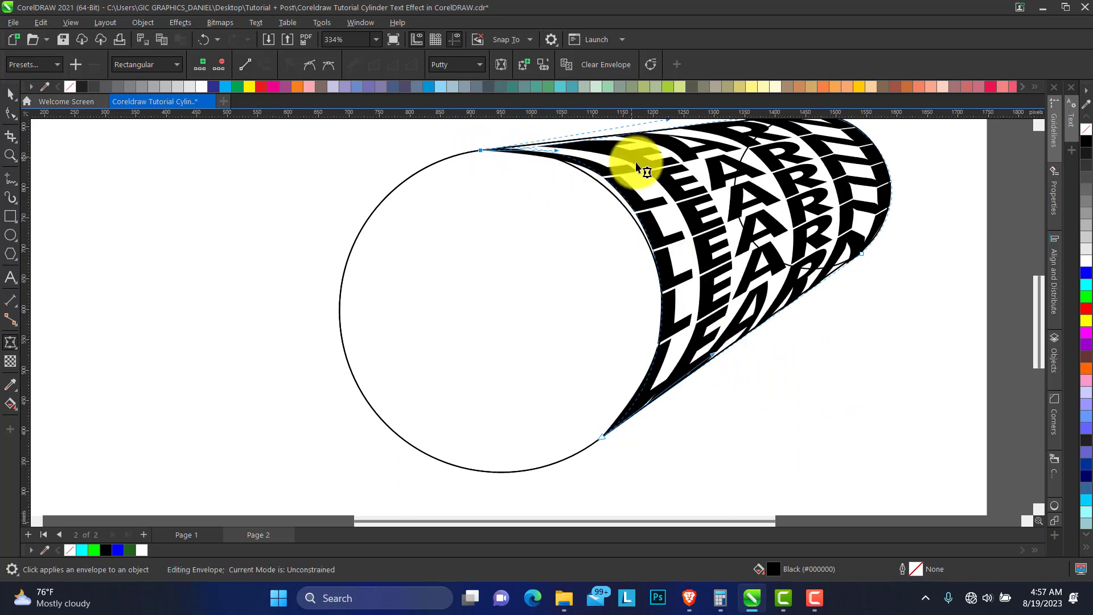
{"action": "left_click_drag", "start_coordinate": [636, 166], "coordinate": [559, 155]}
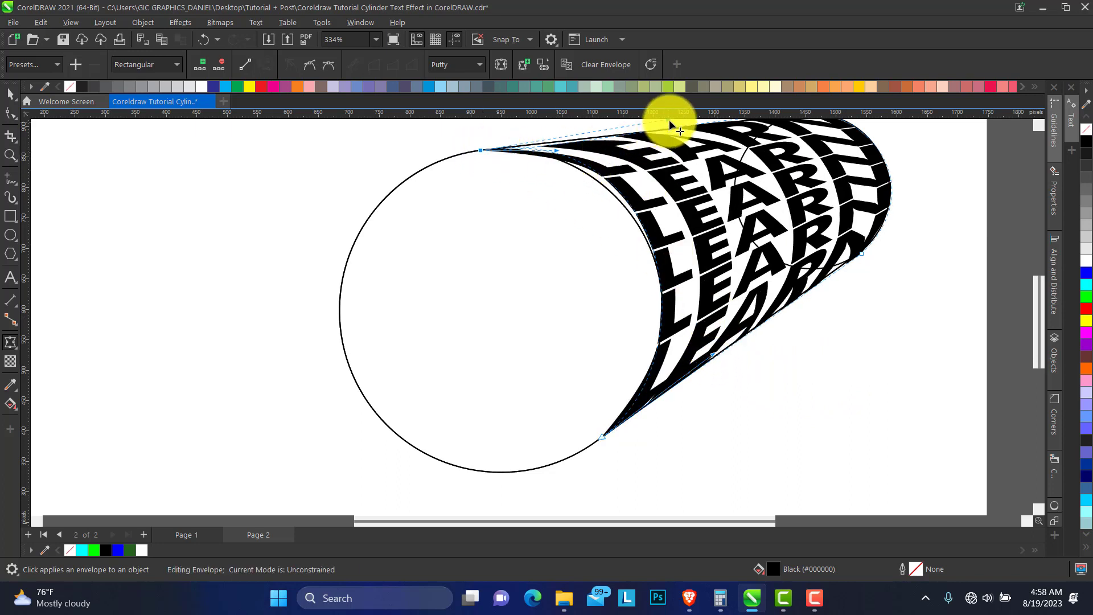
{"action": "mouse_move", "coordinate": [670, 121]}
{"action": "left_mouse_down"}
{"action": "mouse_move", "coordinate": [660, 123]}
{"action": "mouse_move", "coordinate": [663, 136]}
{"action": "left_mouse_up"}
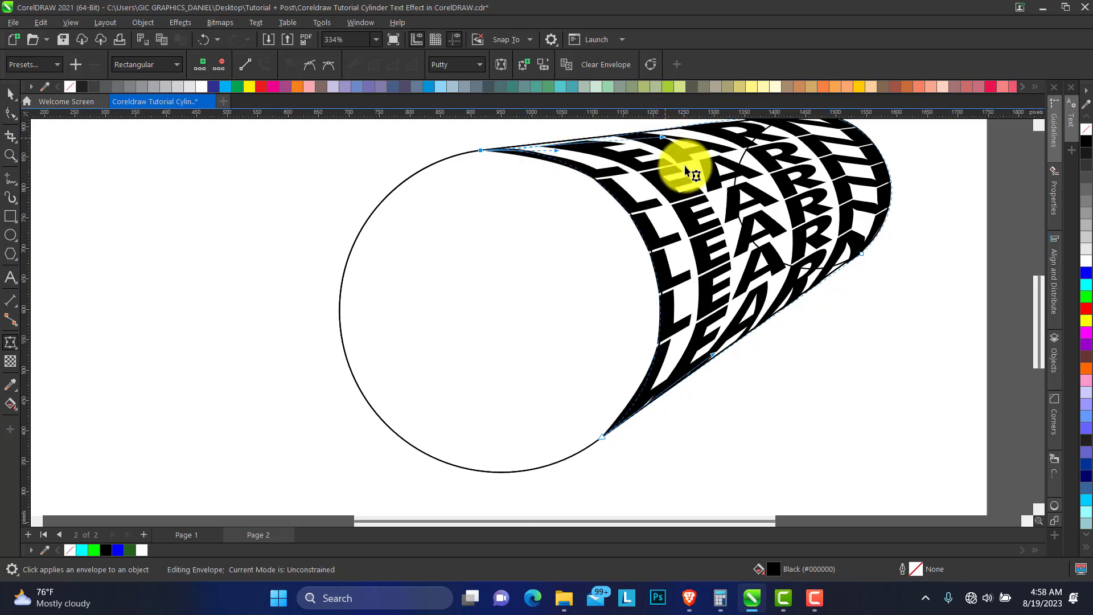
{"action": "left_click_drag", "start_coordinate": [713, 355], "coordinate": [719, 353]}
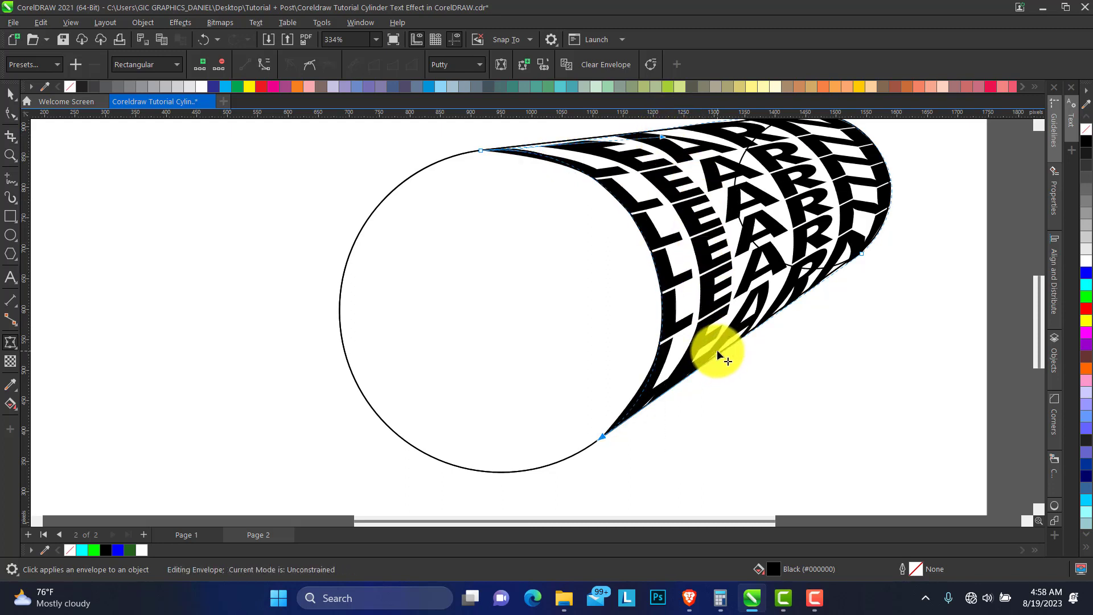
Move the warped LEARN group slightly away from the large circle's edge.
{"action": "left_click", "coordinate": [6, 155]}
{"action": "right_click", "coordinate": [525, 211]}
{"action": "left_click_drag", "start_coordinate": [393, 173], "coordinate": [855, 417]}
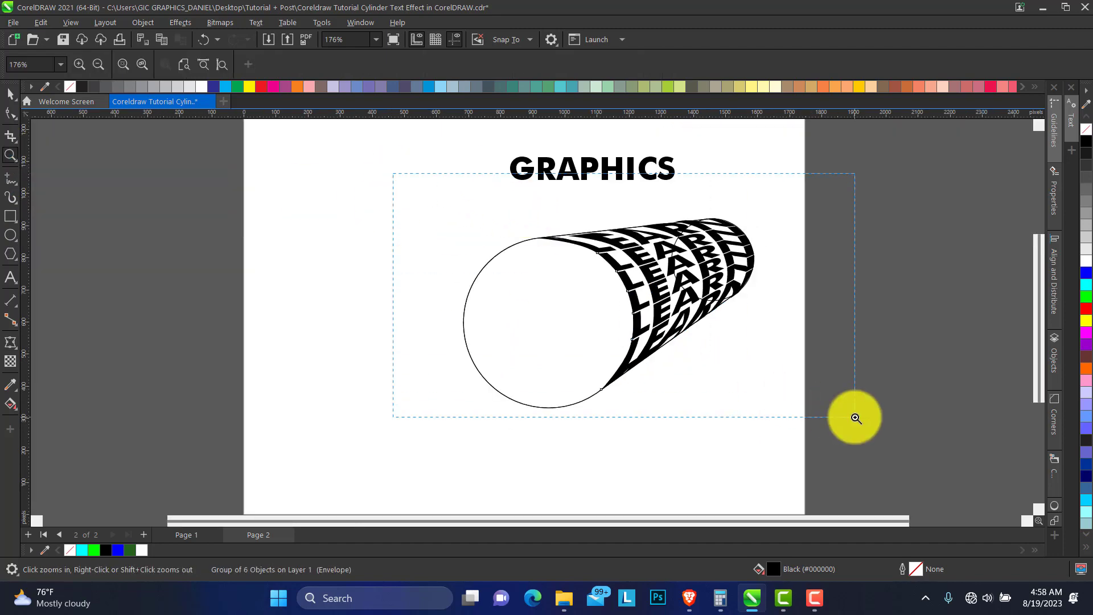
{"action": "left_click", "coordinate": [12, 93]}
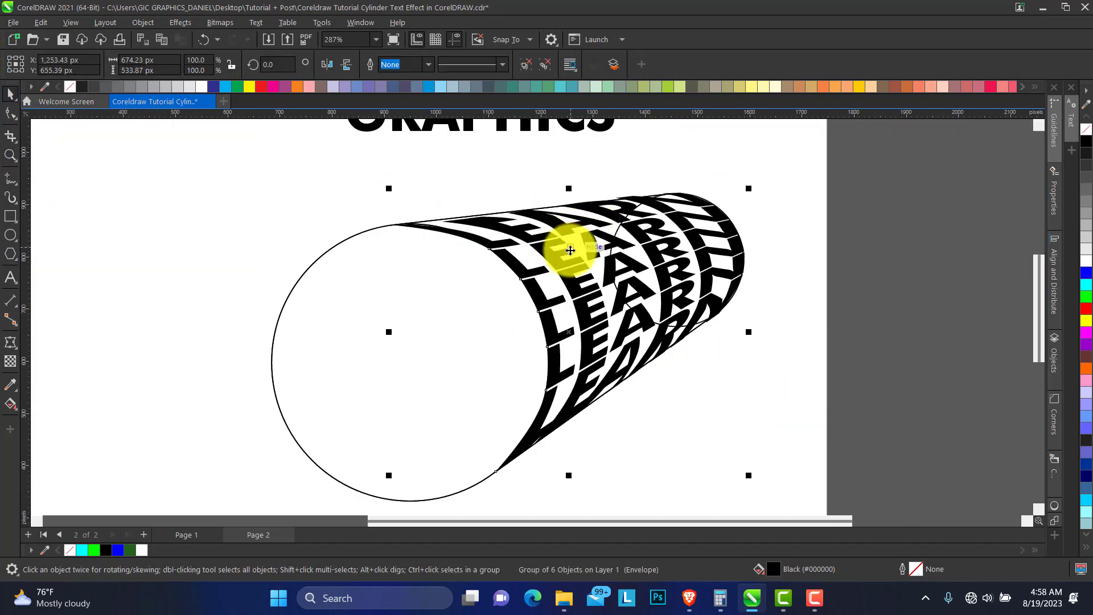
{"action": "left_click_drag", "start_coordinate": [570, 262], "coordinate": [572, 260]}
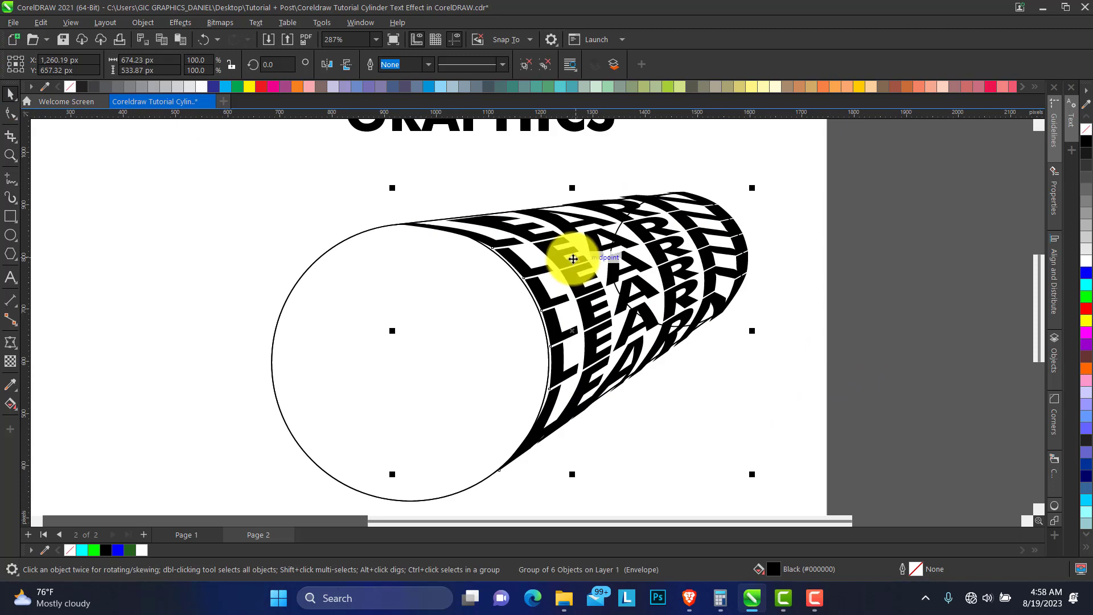
Duplicate the warped LEARN group in place and fill the copy with green (#00FF00).
{"action": "right_click", "coordinate": [574, 259]}
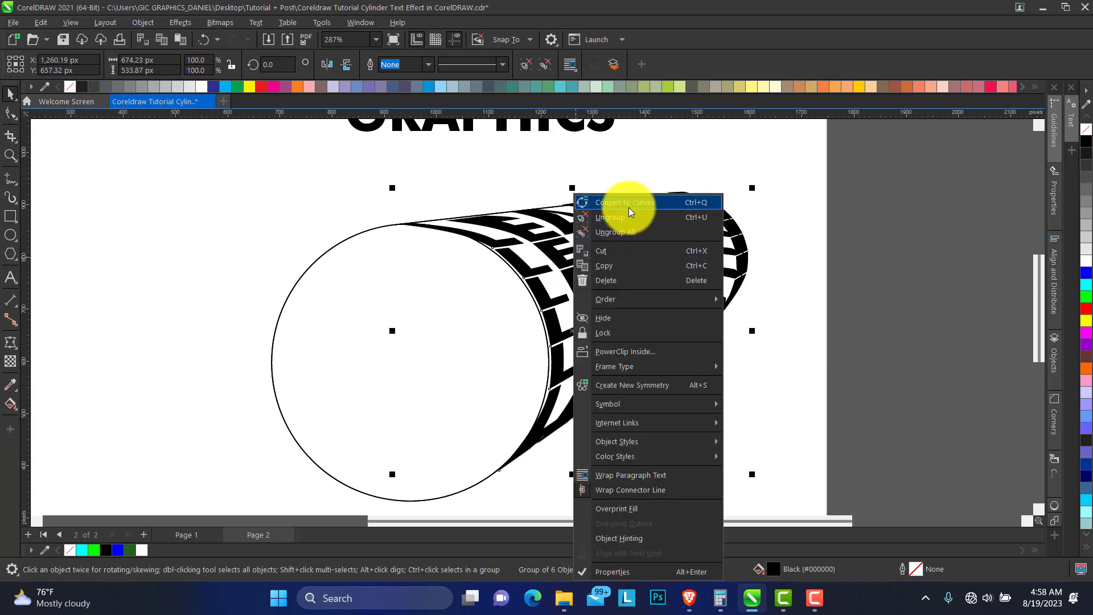
{"action": "left_click", "coordinate": [612, 266]}
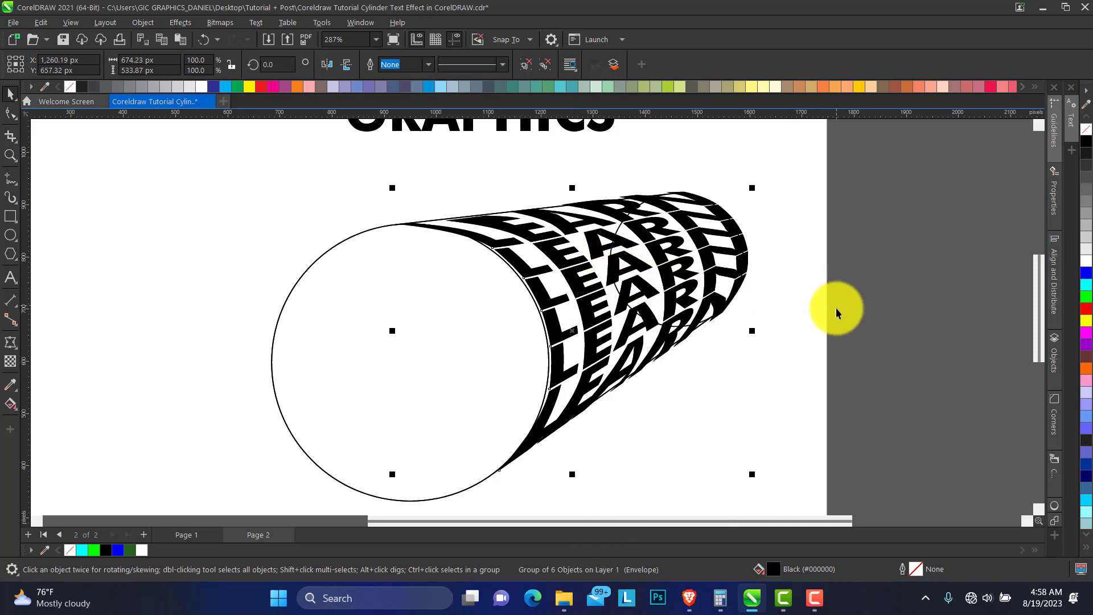
{"action": "left_click", "coordinate": [1086, 296]}
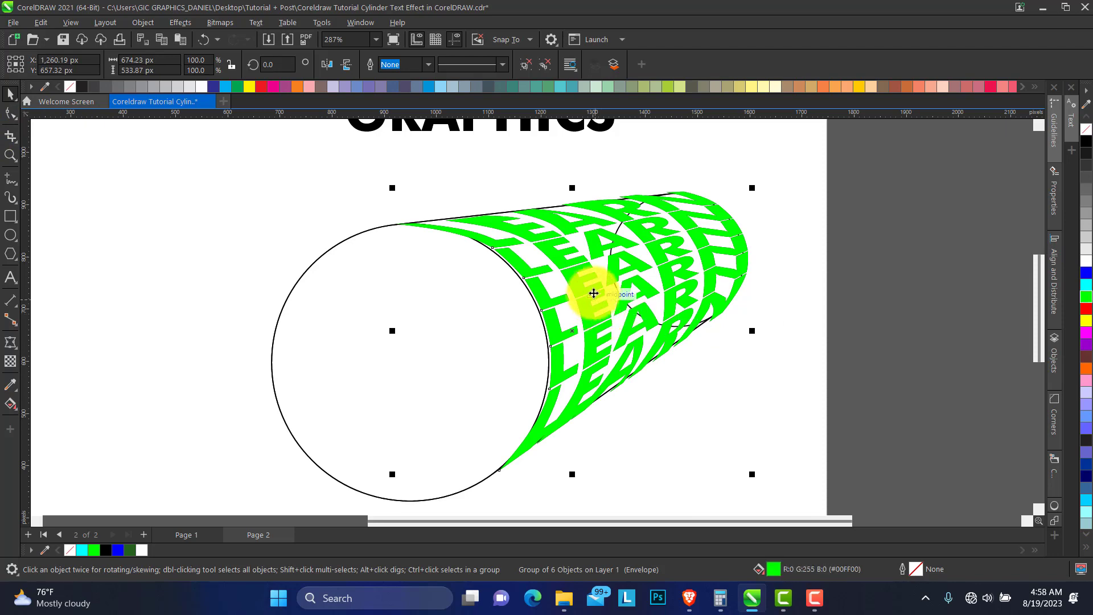
{"action": "mouse_move", "coordinate": [594, 294]}
{"action": "left_mouse_down"}
{"action": "mouse_move", "coordinate": [615, 310]}
{"action": "mouse_move", "coordinate": [601, 294]}
{"action": "left_mouse_up"}
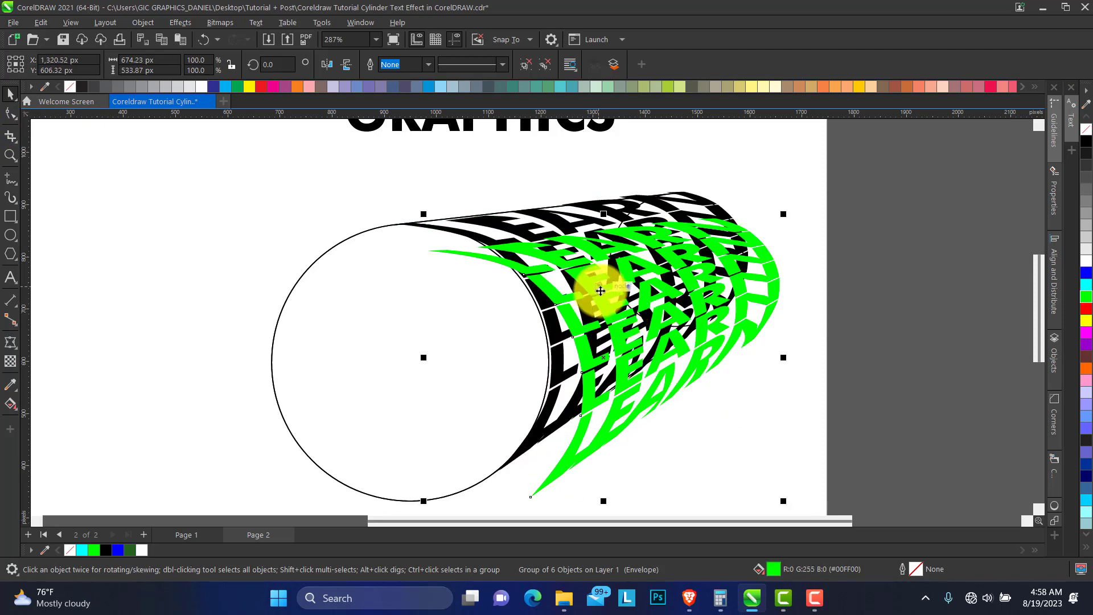
{"action": "key", "text": "ctrl+z"}
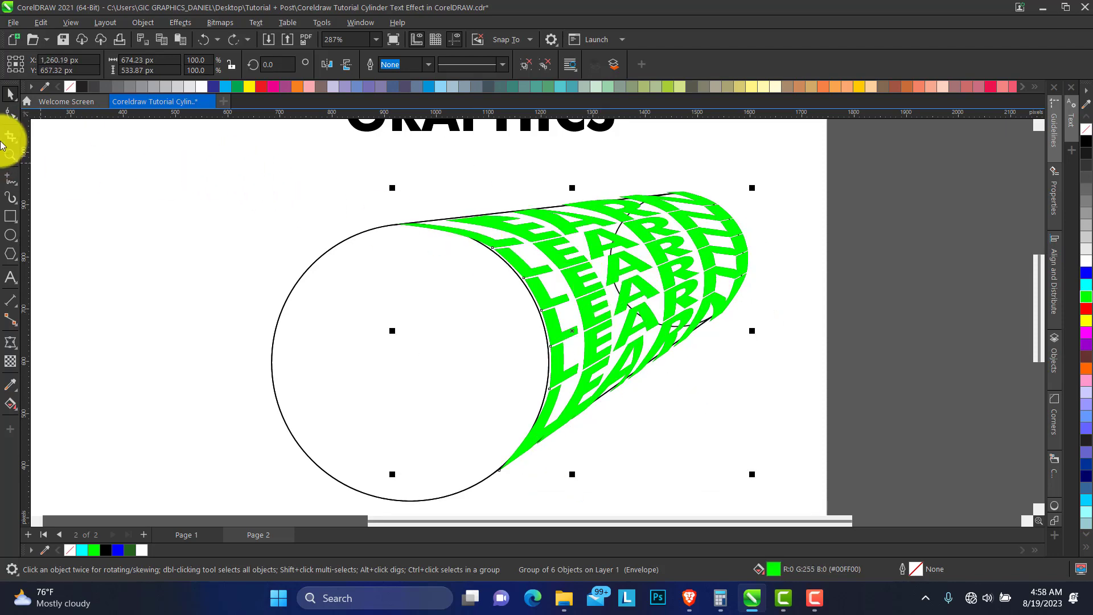
Try to bend the green copy's left envelope side outward around the far side of the large circle.
{"action": "left_click", "coordinate": [10, 115]}
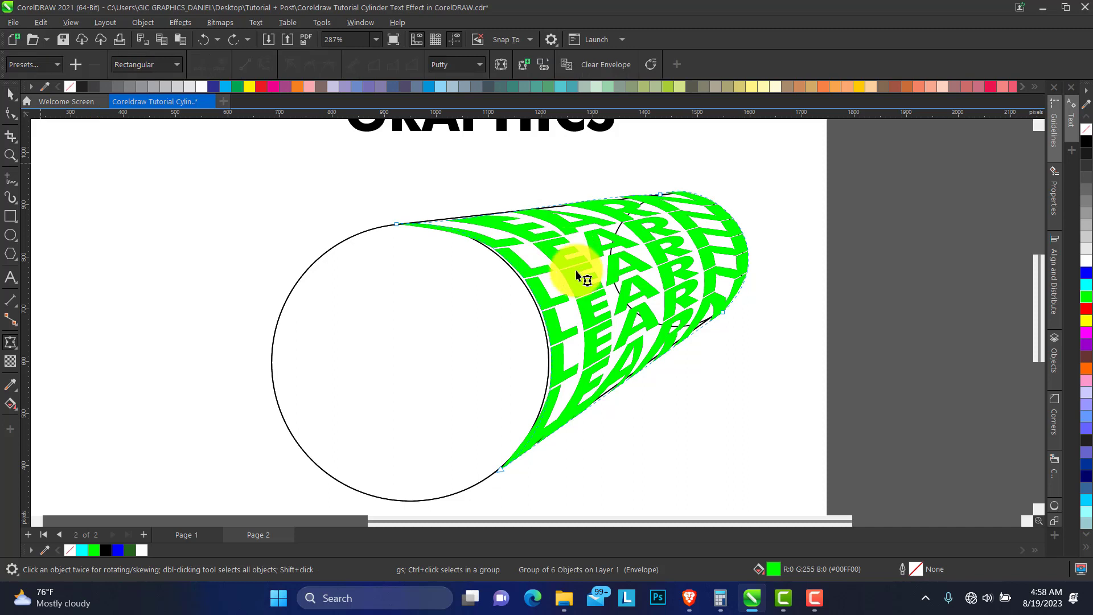
{"action": "left_click", "coordinate": [533, 293]}
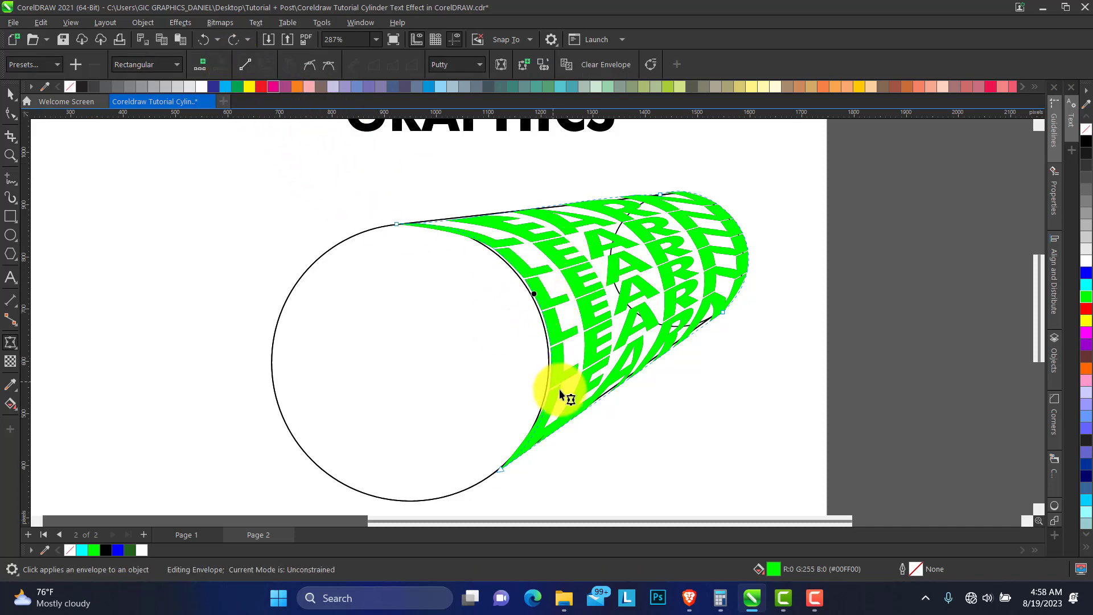
{"action": "left_click", "coordinate": [542, 315]}
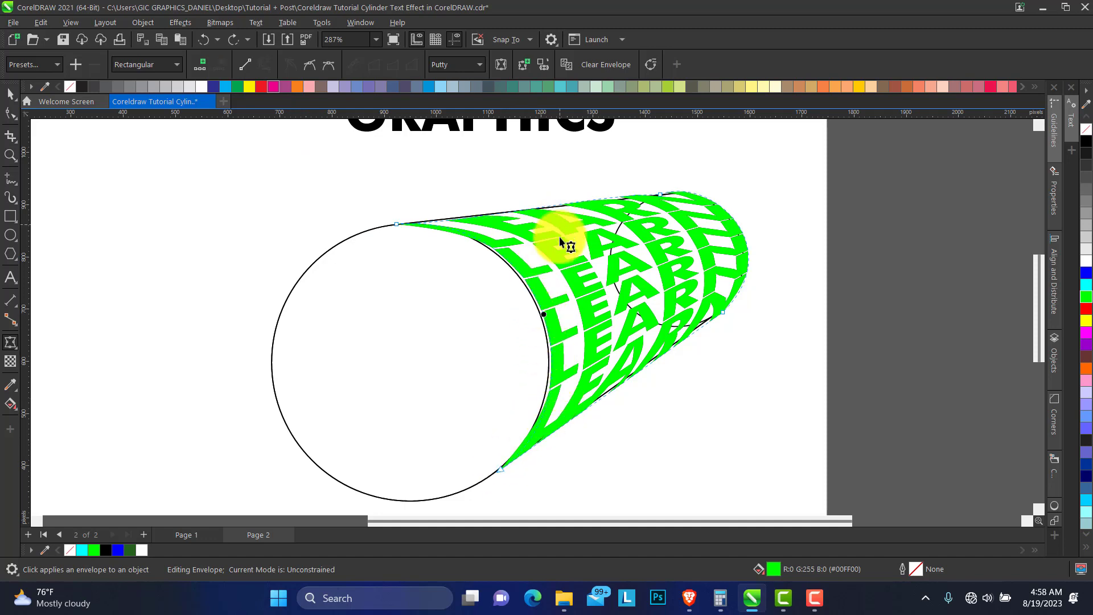
{"action": "left_click", "coordinate": [499, 471]}
{"action": "left_click_drag", "start_coordinate": [601, 401], "coordinate": [150, 504]}
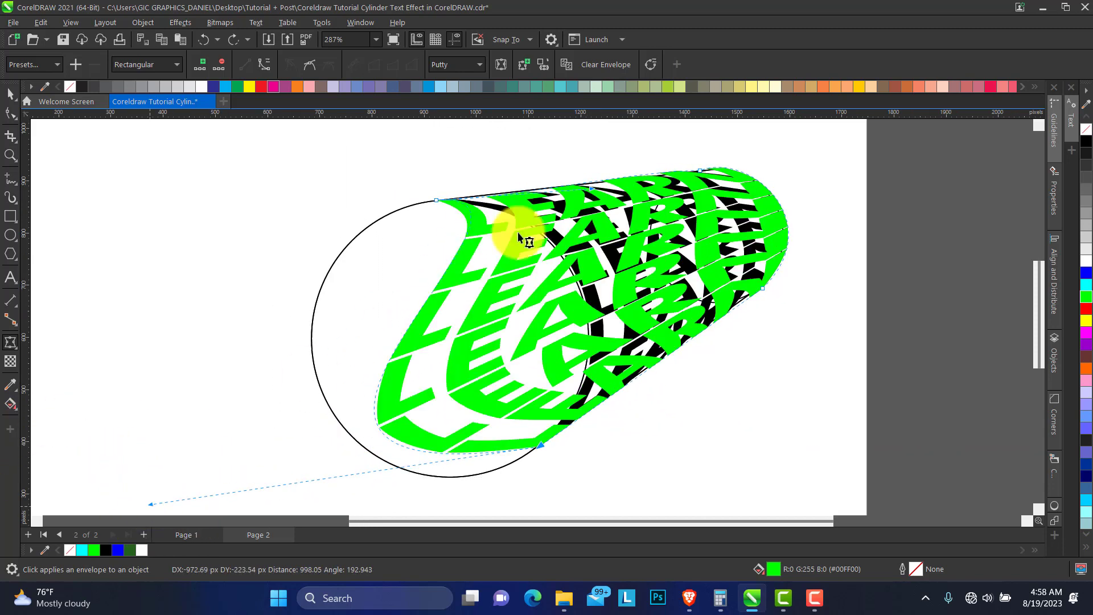
{"action": "left_click_drag", "start_coordinate": [437, 202], "coordinate": [268, 292]}
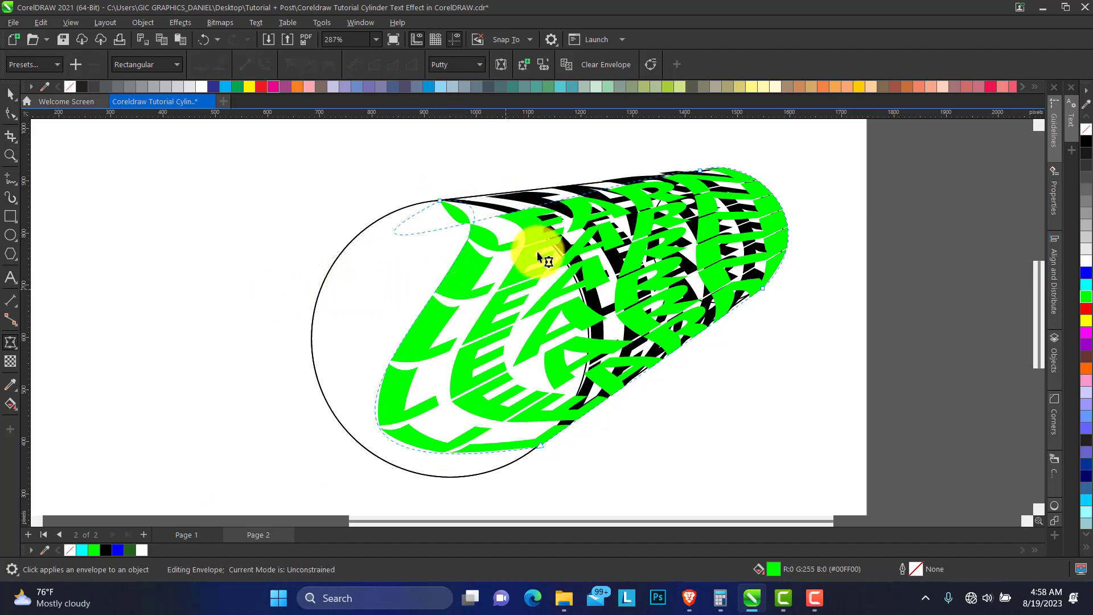
{"action": "key", "text": "ctrl+z"}
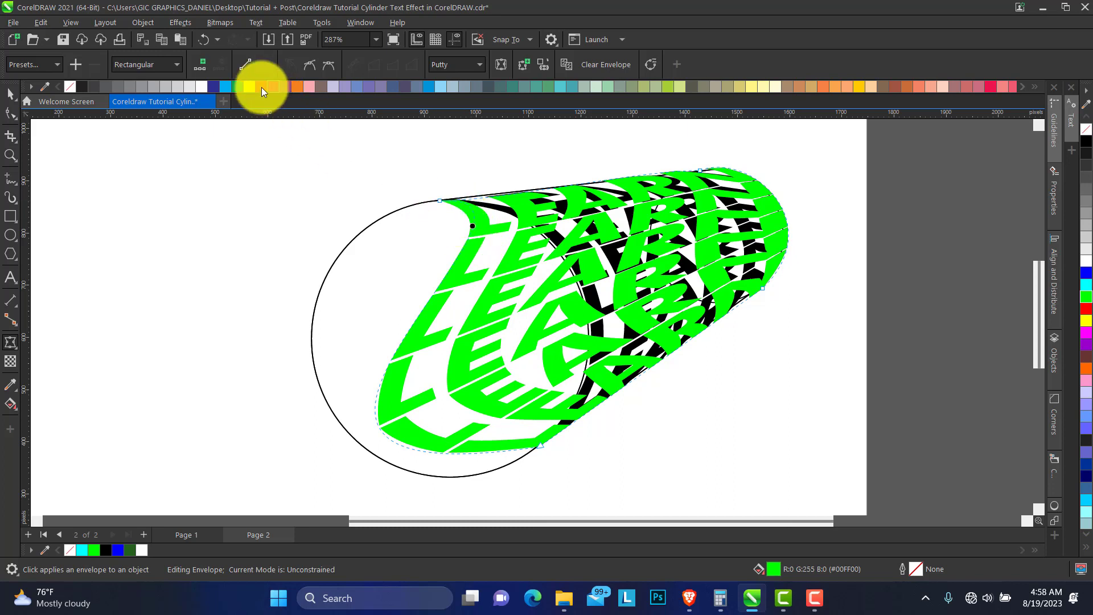
Straighten the green copy's left envelope side, convert it back to a curve and bend it around the large circle's outer arc.
{"action": "left_click", "coordinate": [246, 66]}
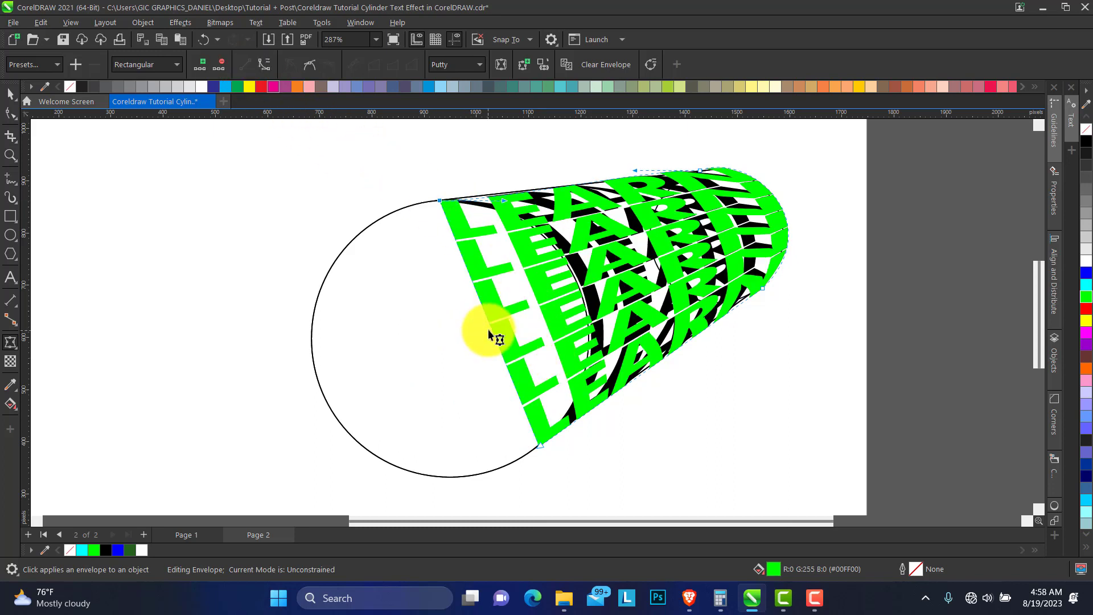
{"action": "left_click", "coordinate": [264, 64]}
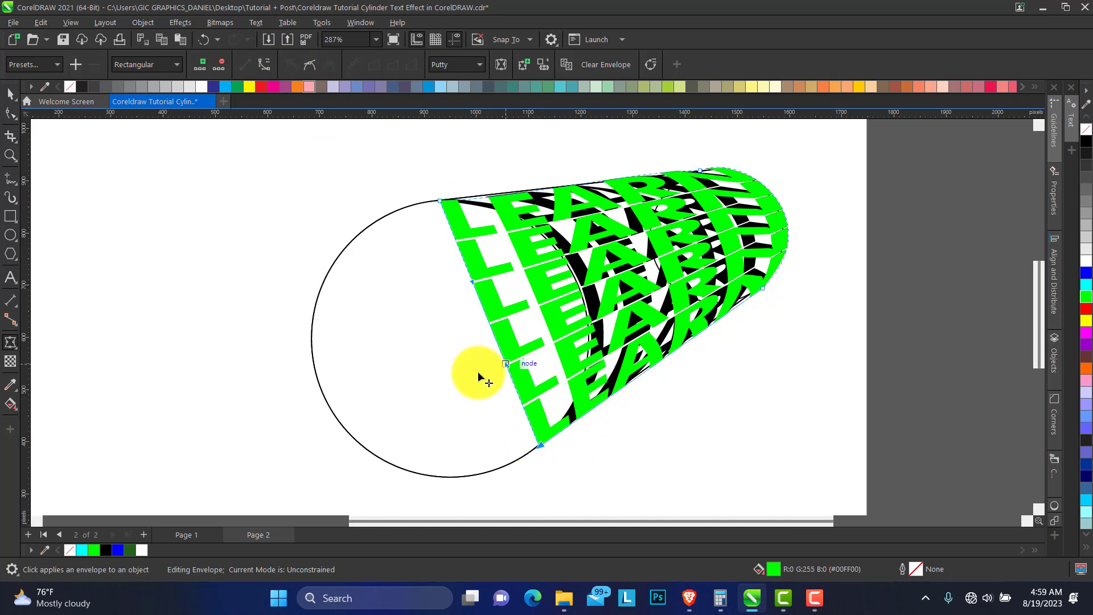
{"action": "left_click_drag", "start_coordinate": [478, 374], "coordinate": [269, 475]}
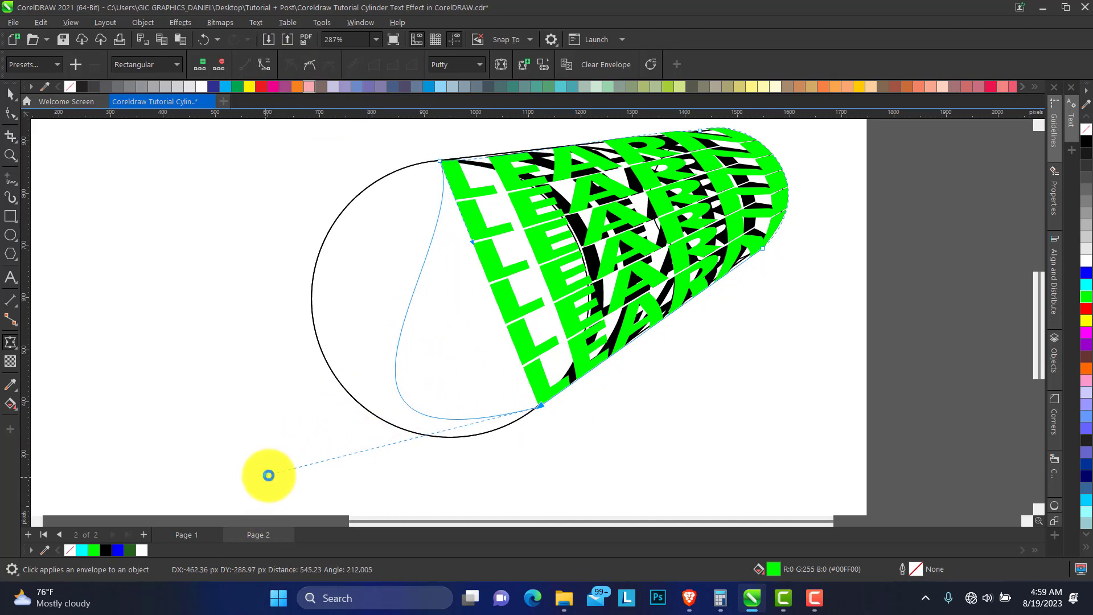
{"action": "left_click_drag", "start_coordinate": [477, 241], "coordinate": [238, 186]}
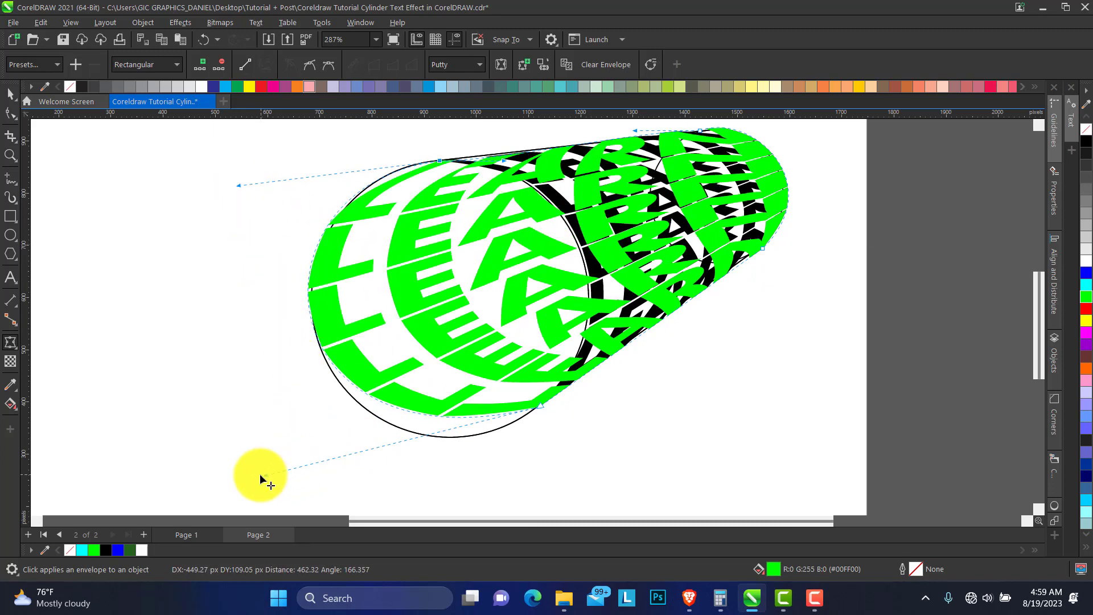
{"action": "left_click_drag", "start_coordinate": [261, 477], "coordinate": [327, 485]}
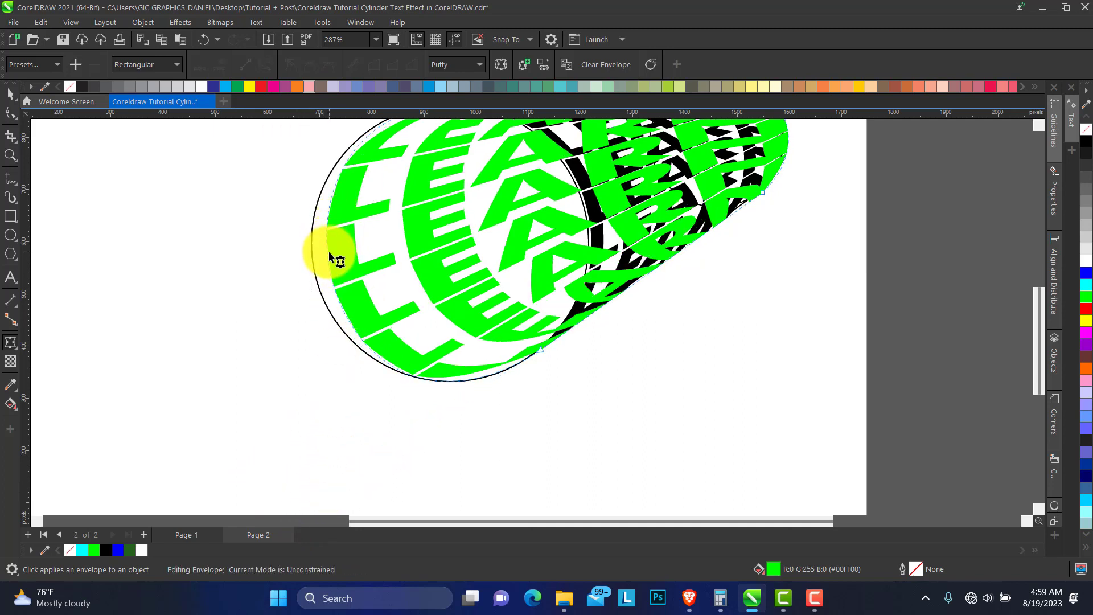
{"action": "left_click_drag", "start_coordinate": [328, 252], "coordinate": [313, 253]}
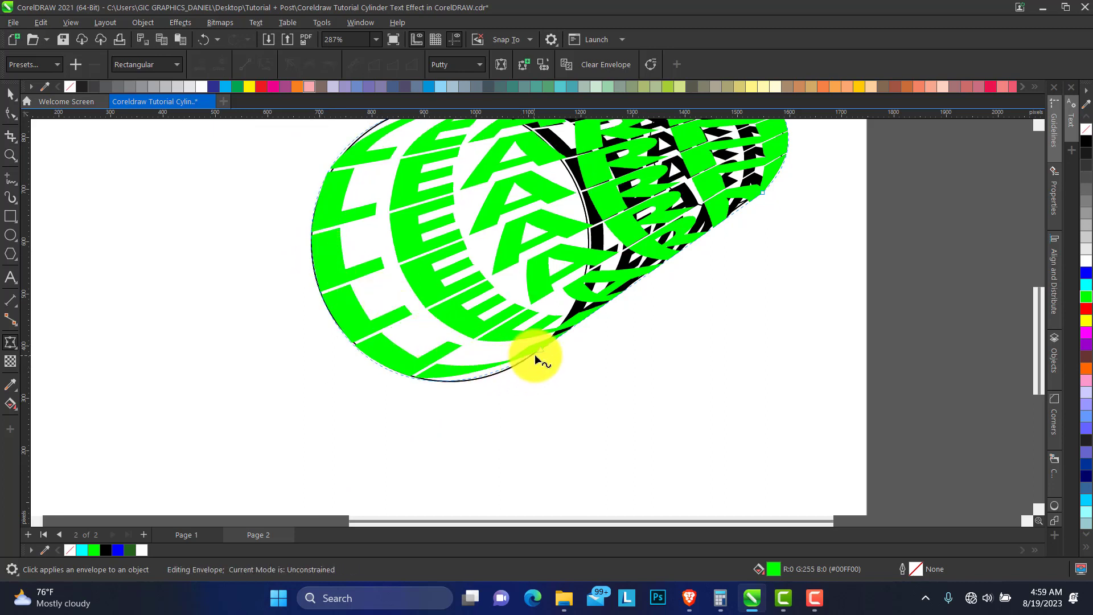
Try to move the green copy's lower envelope node further along the large circle's edge, then undo the move.
{"action": "left_click", "coordinate": [536, 354]}
{"action": "left_click", "coordinate": [322, 491]}
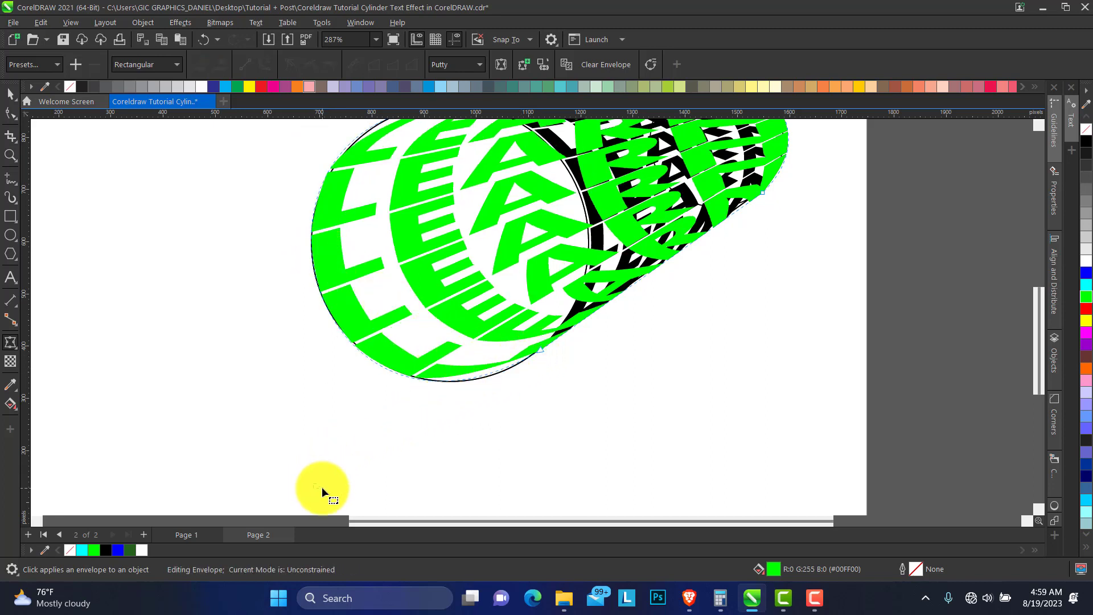
{"action": "left_click", "coordinate": [12, 155]}
{"action": "right_click", "coordinate": [598, 276]}
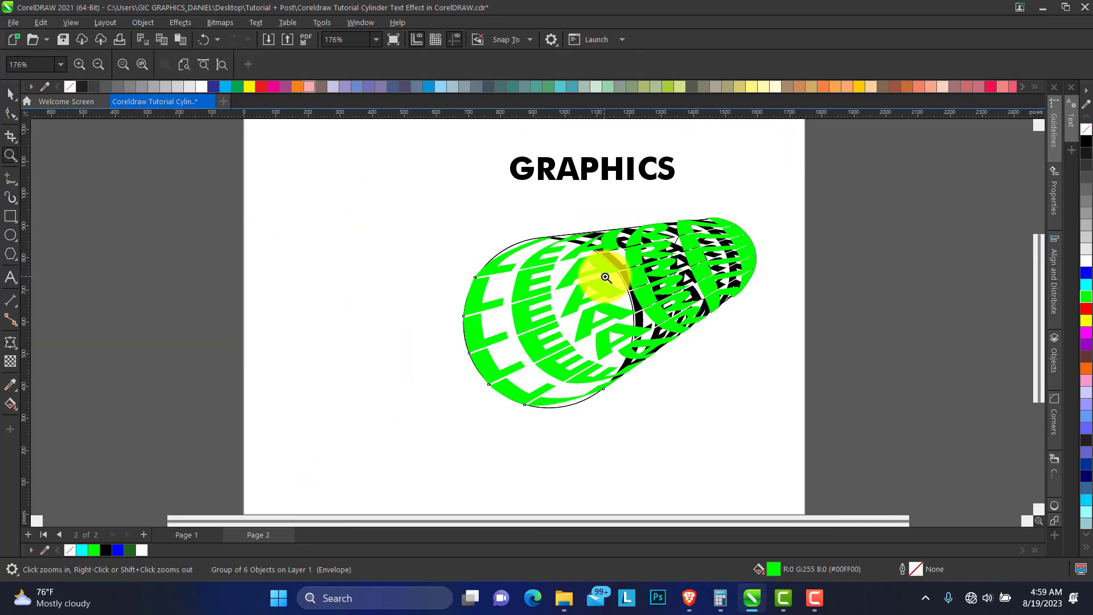
{"action": "left_click_drag", "start_coordinate": [412, 193], "coordinate": [766, 445]}
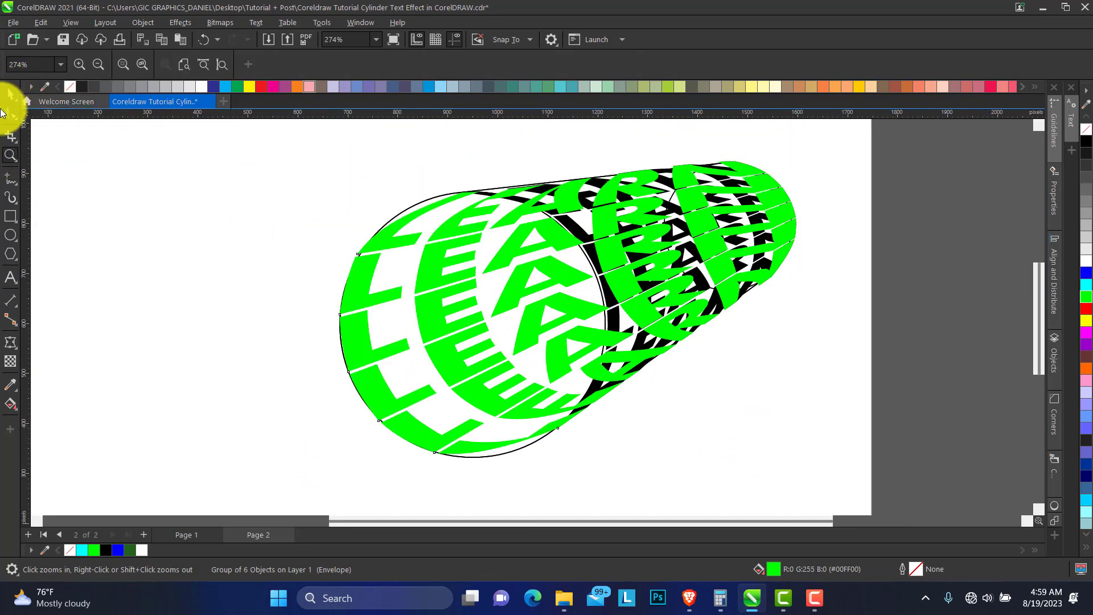
{"action": "left_click", "coordinate": [10, 114]}
{"action": "left_click_drag", "start_coordinate": [561, 428], "coordinate": [496, 457]}
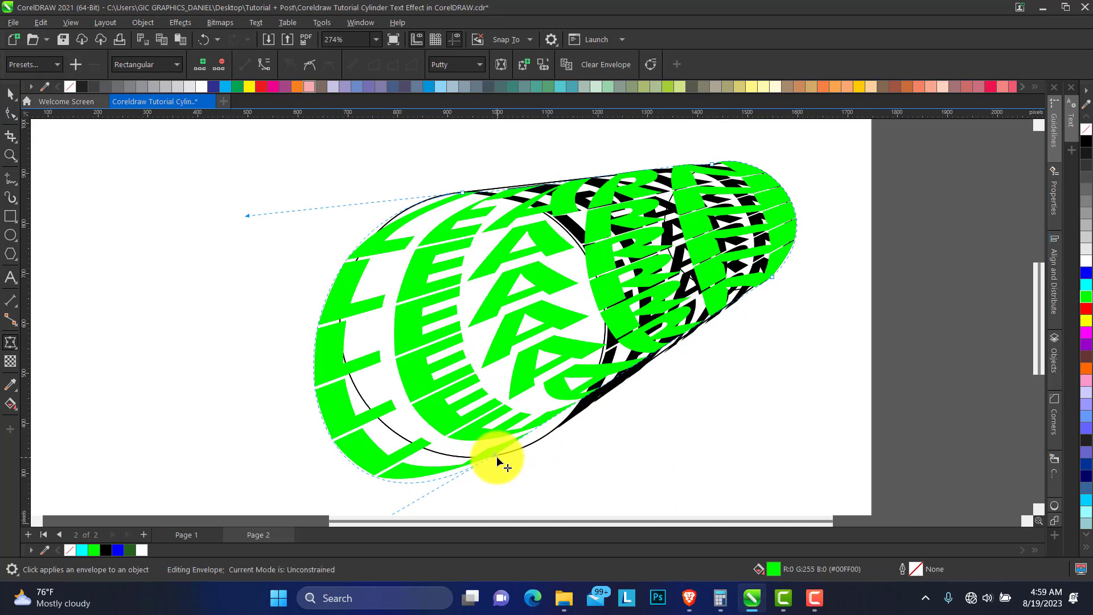
{"action": "key", "text": "ctrl+z"}
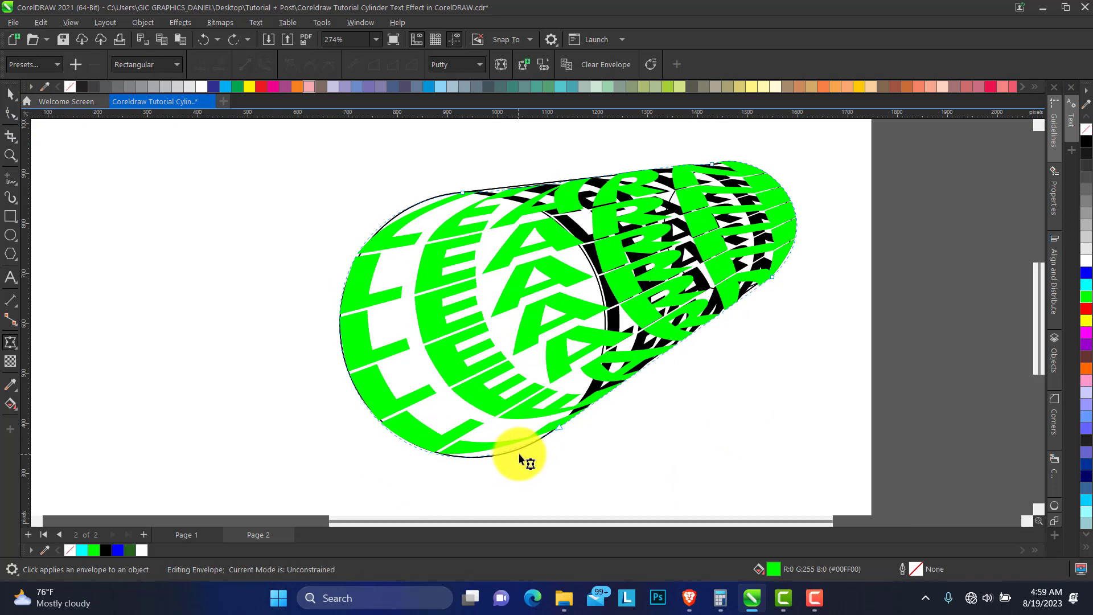
{"action": "left_click", "coordinate": [559, 428]}
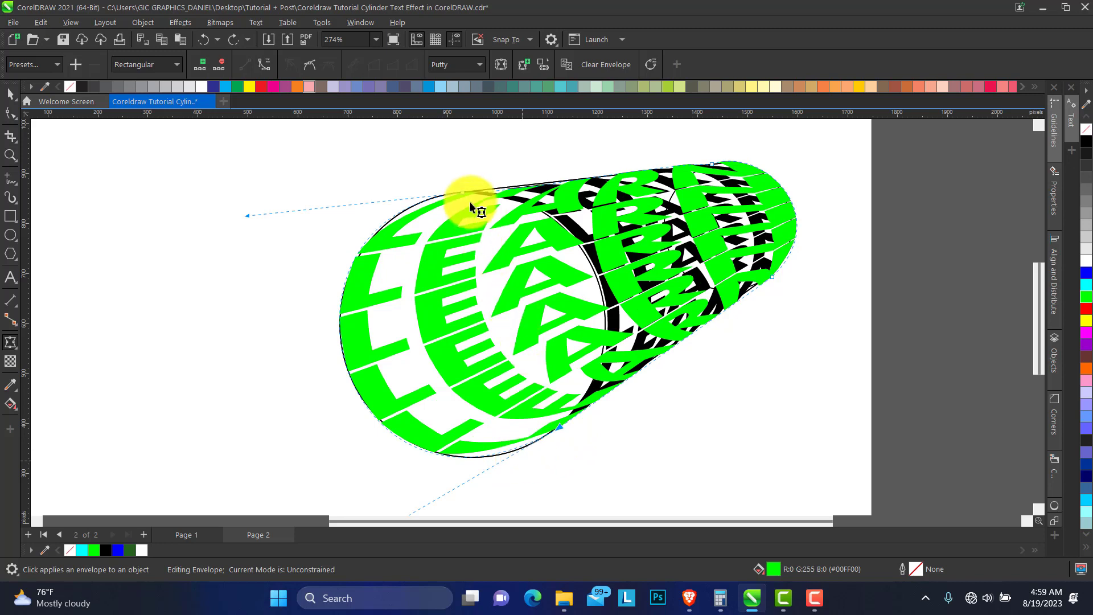
Straighten the green copy's envelope side at the small circle, convert it back to a curve and bend it inward to match the cylinder's inside.
{"action": "left_click", "coordinate": [713, 164]}
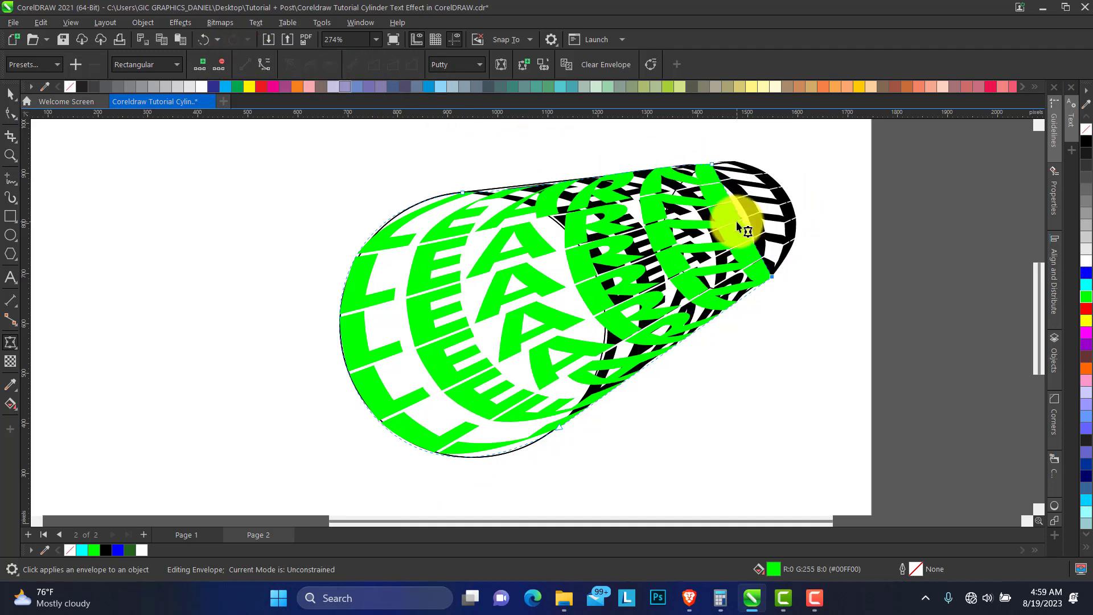
{"action": "left_click", "coordinate": [678, 183]}
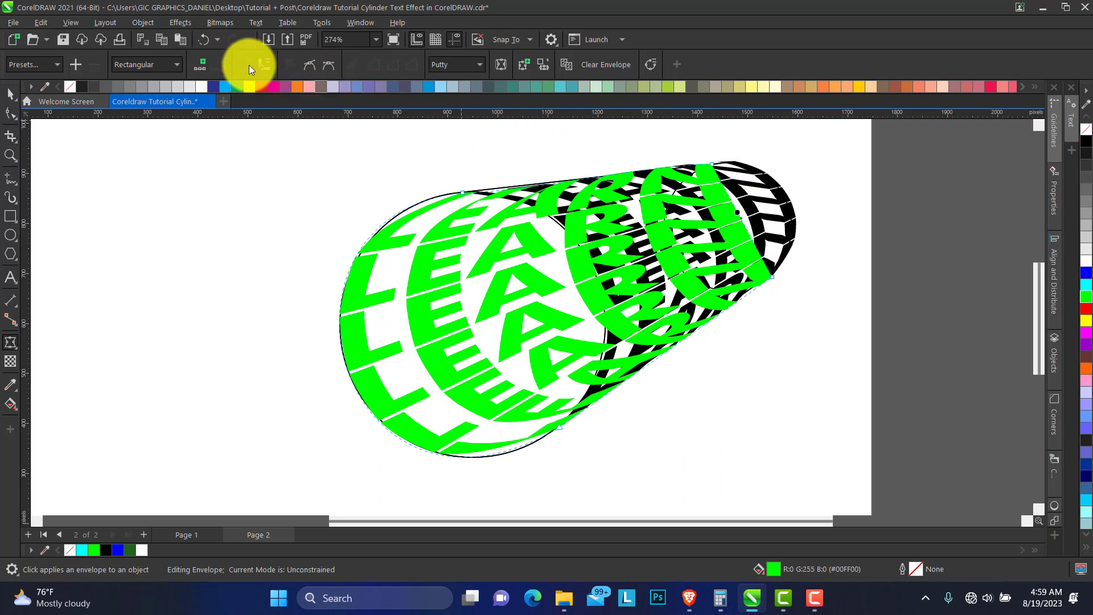
{"action": "left_click_drag", "start_coordinate": [742, 221], "coordinate": [621, 191]}
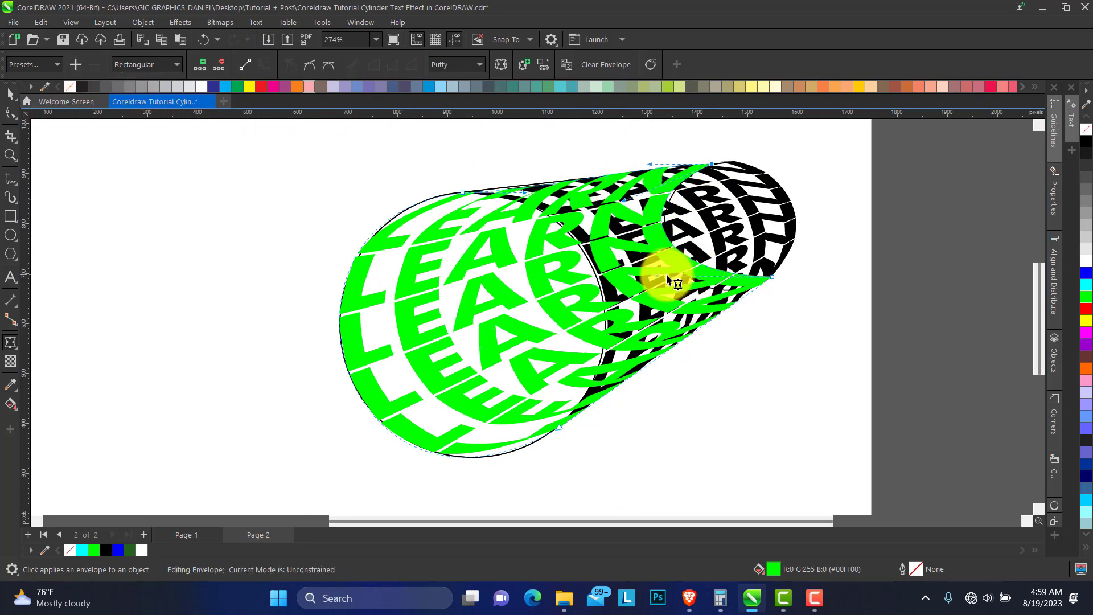
{"action": "left_click_drag", "start_coordinate": [661, 278], "coordinate": [705, 309]}
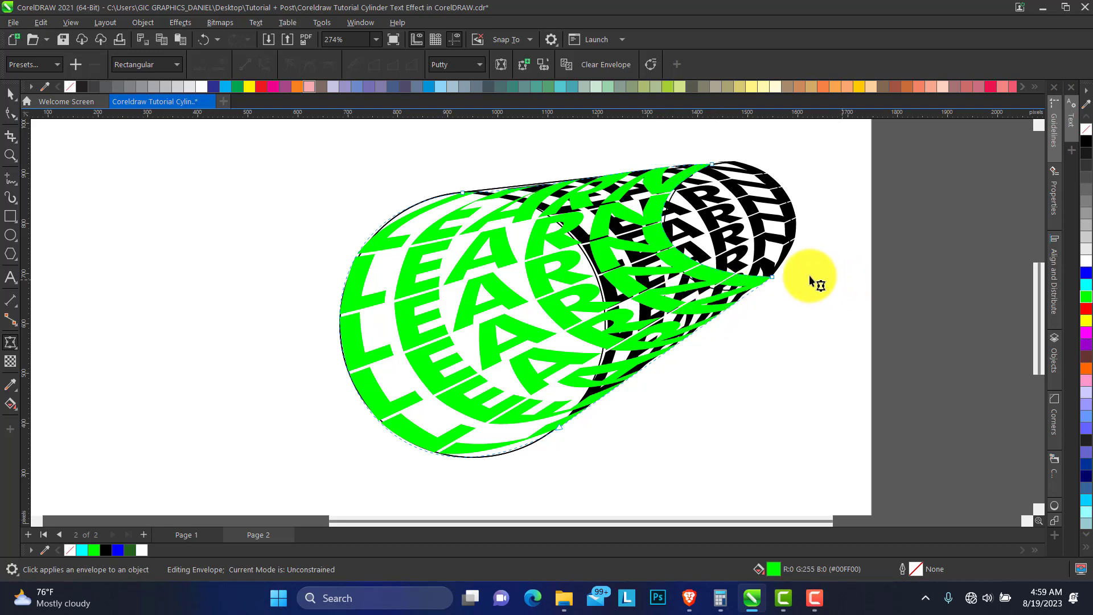
{"action": "left_click_drag", "start_coordinate": [774, 279], "coordinate": [772, 277]}
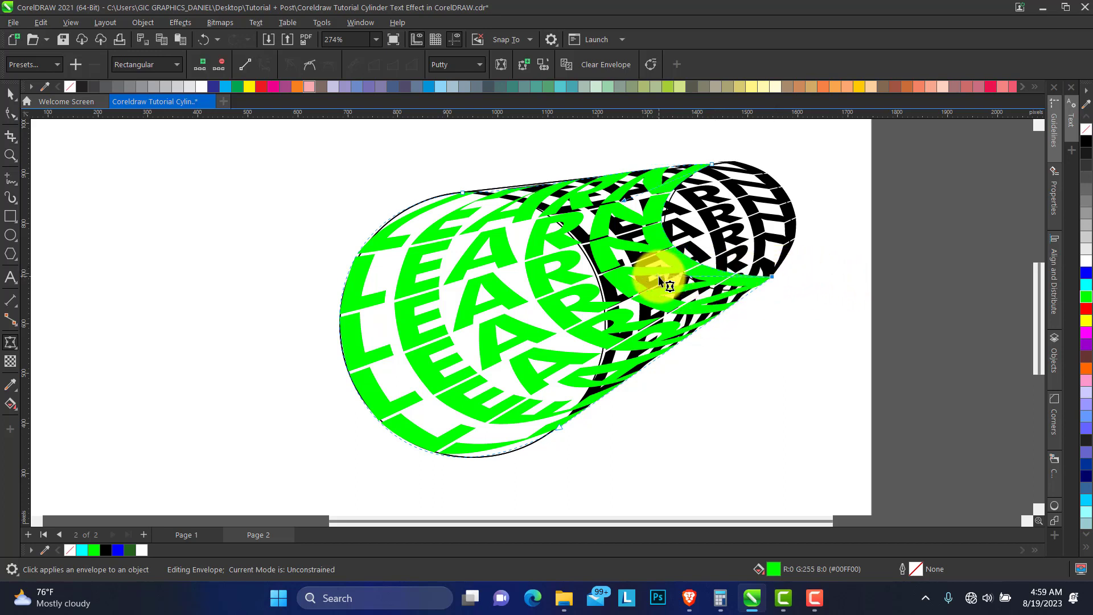
{"action": "left_click_drag", "start_coordinate": [661, 280], "coordinate": [679, 332]}
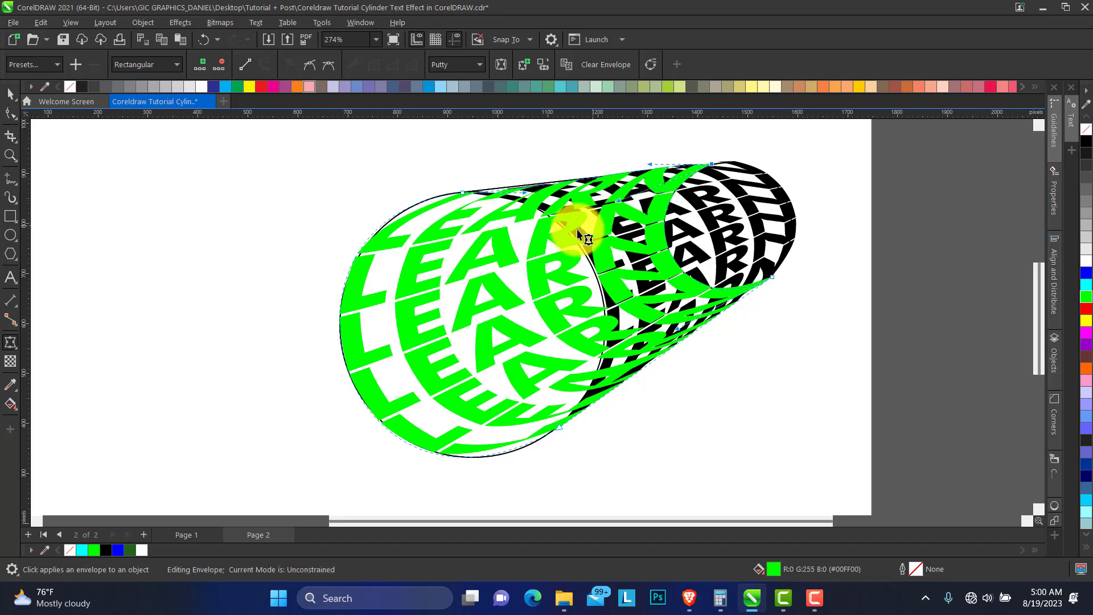
Send the green LEARN copy one level back, behind the black LEARN group, and deselect it.
{"action": "left_click", "coordinate": [10, 97]}
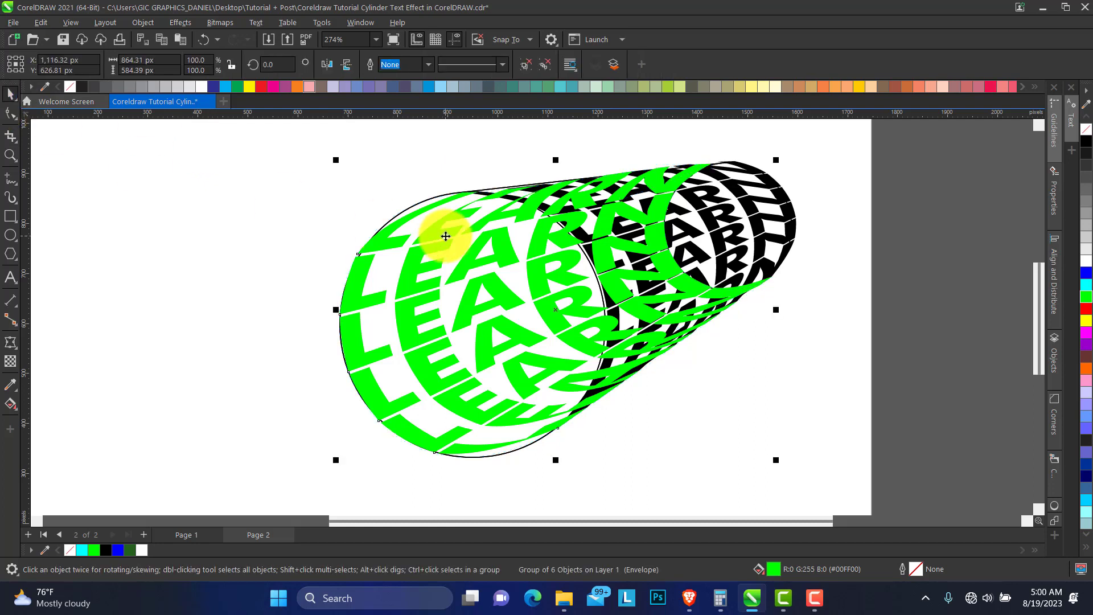
{"action": "key", "text": "ctrl+Page_Down"}
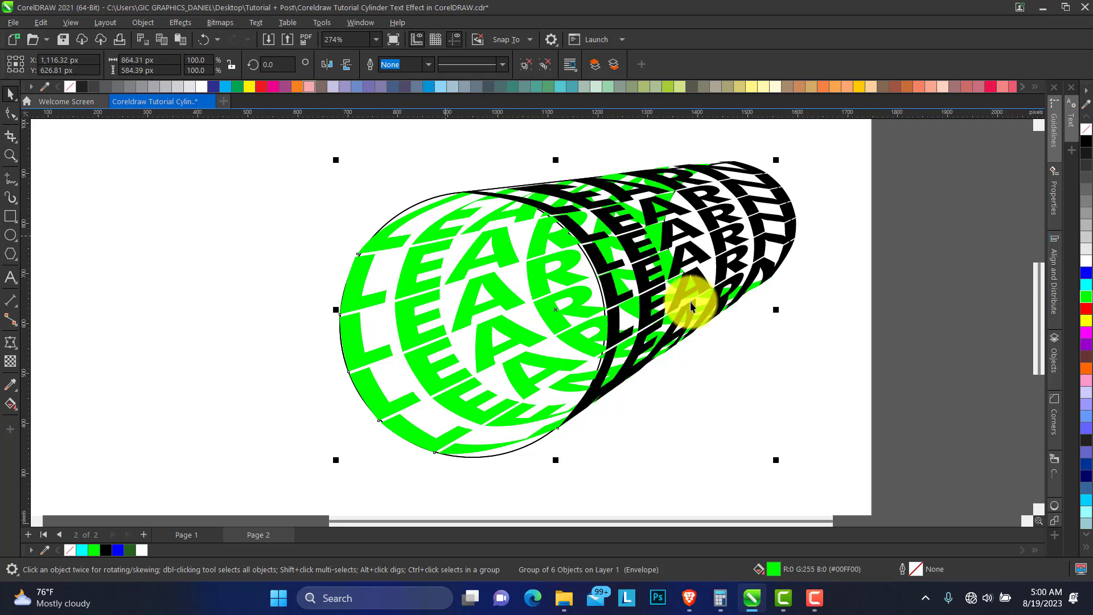
{"action": "left_click", "coordinate": [893, 306]}
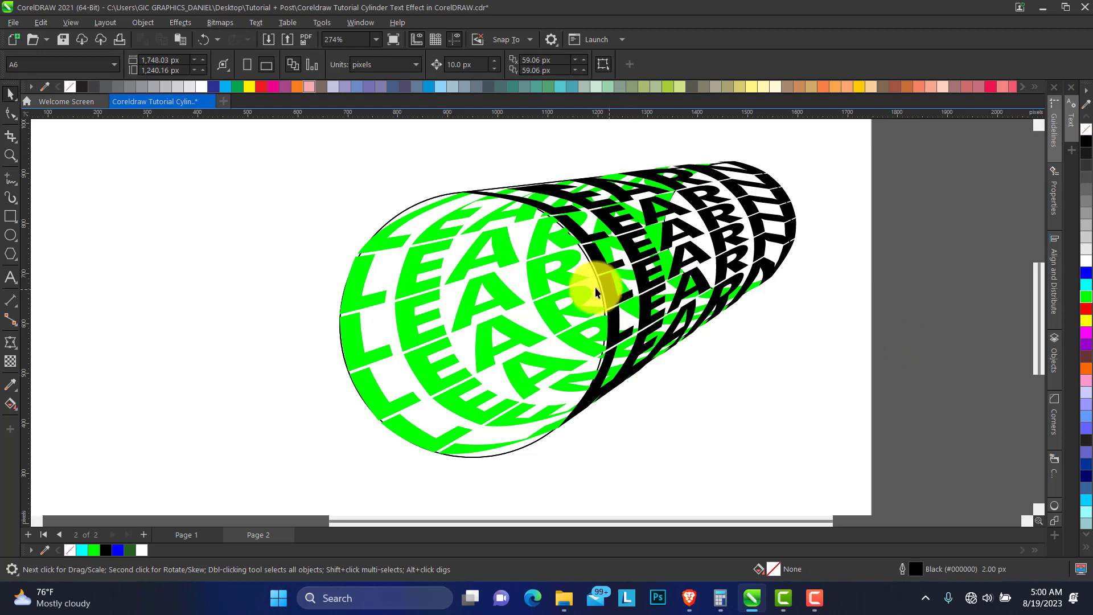
Move the large circle with its extrusion guide away from the lettering and off the page.
{"action": "left_click", "coordinate": [609, 282]}
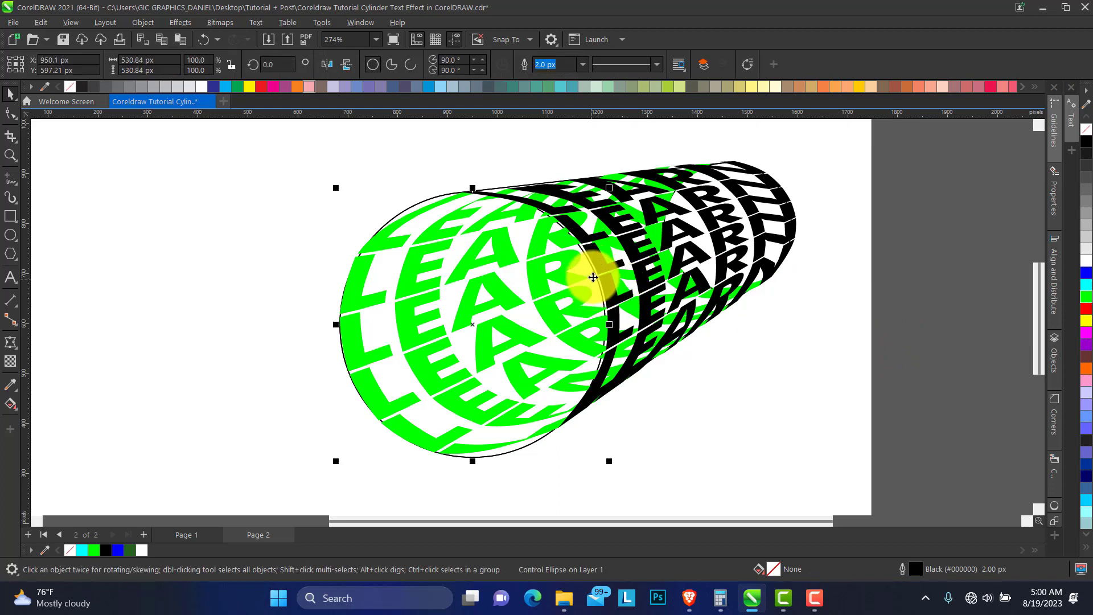
{"action": "left_click_drag", "start_coordinate": [591, 269], "coordinate": [530, 284]}
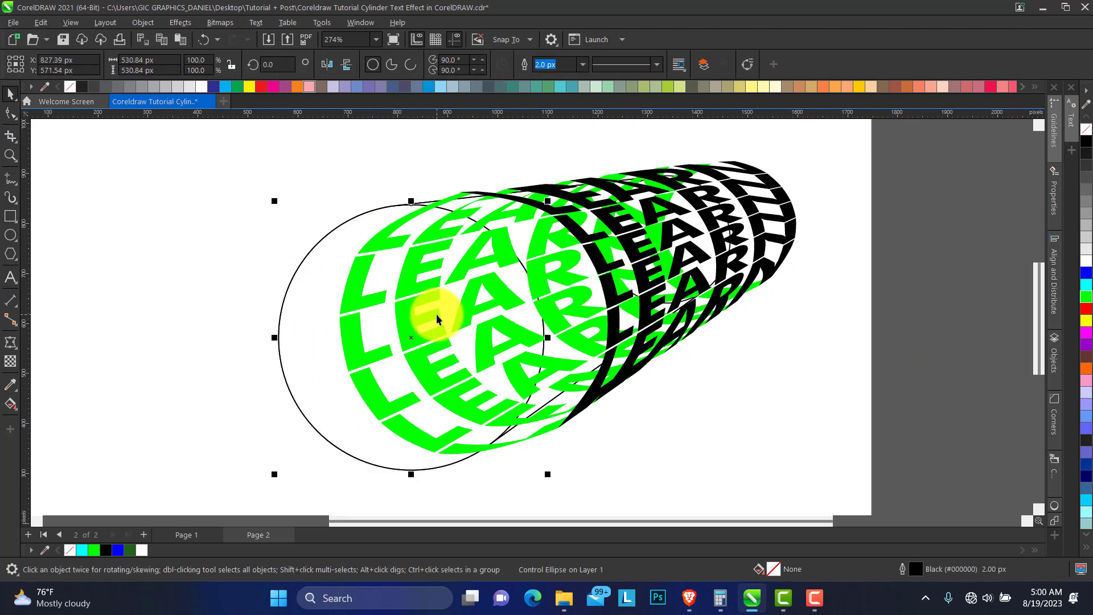
{"action": "left_click", "coordinate": [11, 155]}
{"action": "scroll", "coordinate": [642, 312], "scroll_direction": "down", "scroll_amount": 2}
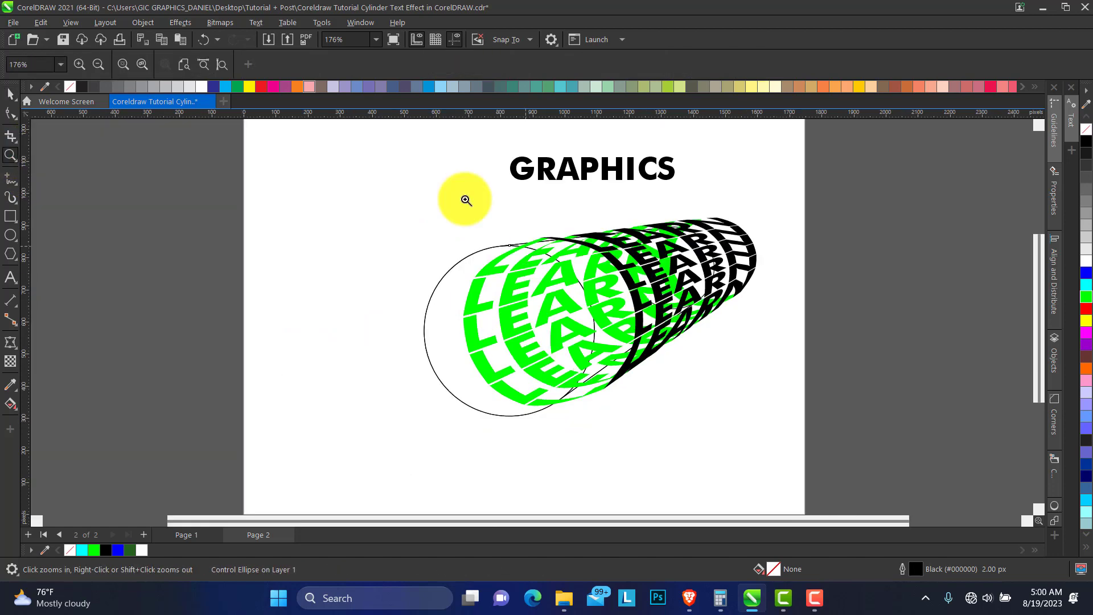
{"action": "key", "text": "space"}
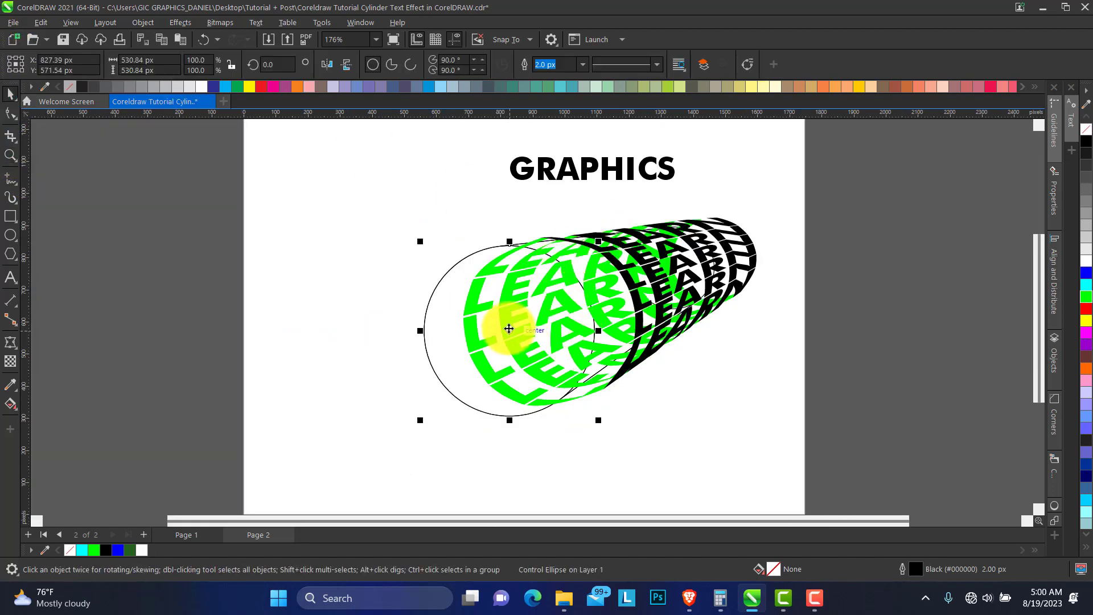
{"action": "left_click_drag", "start_coordinate": [501, 325], "coordinate": [113, 256]}
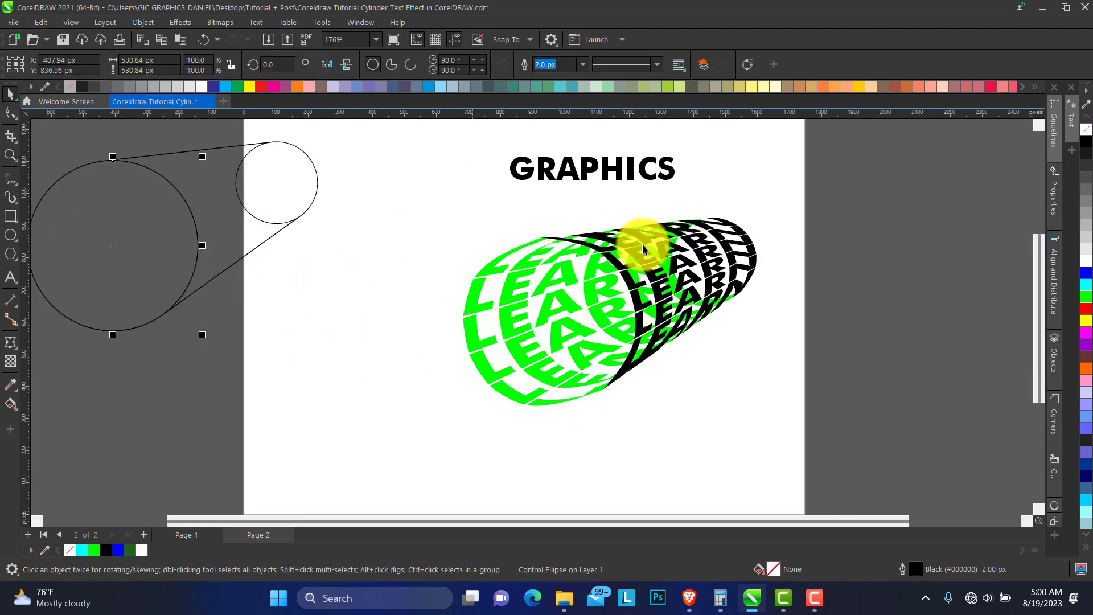
{"action": "left_click", "coordinate": [293, 204]}
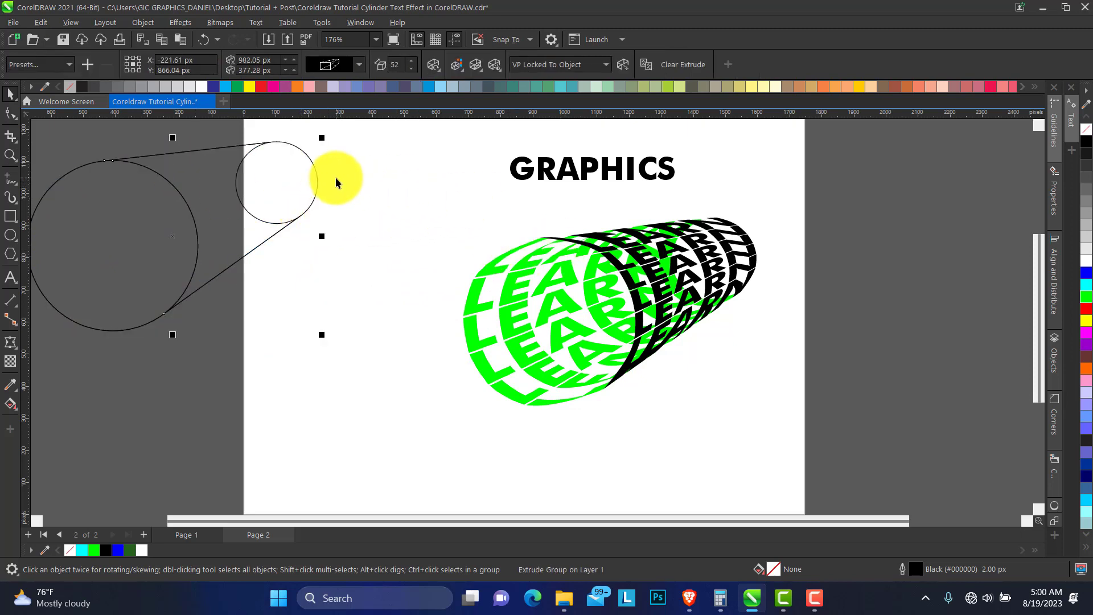
{"action": "left_click", "coordinate": [269, 154]}
Select both warped LEARN groups, enlarge them together and position them in the middle of the page below GRAPHICS.
{"action": "left_click", "coordinate": [11, 155]}
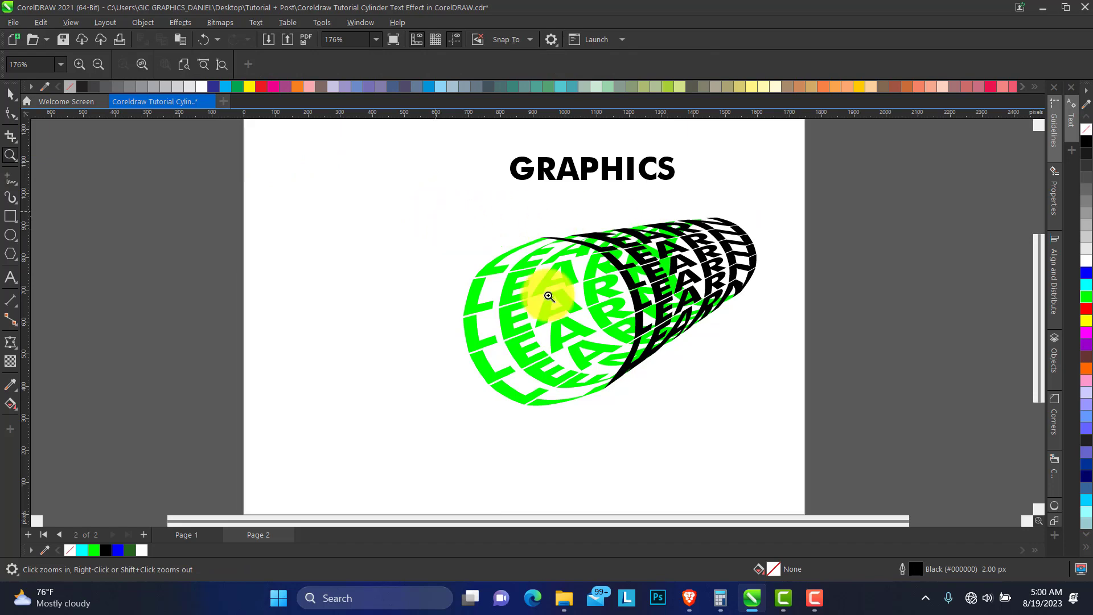
{"action": "left_click_drag", "start_coordinate": [439, 212], "coordinate": [789, 414]}
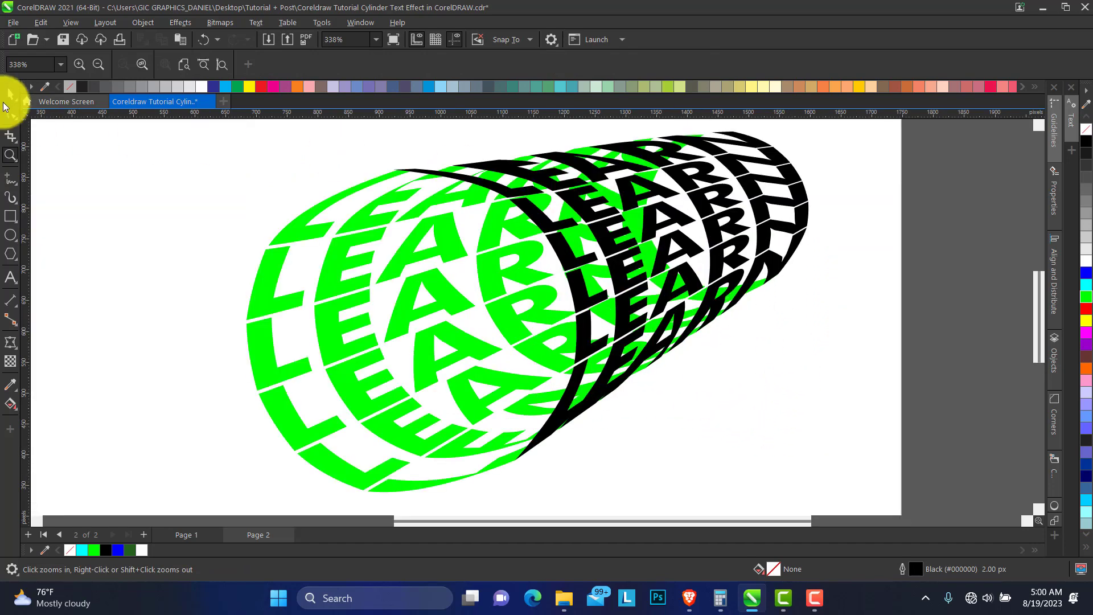
{"action": "right_click", "coordinate": [592, 292]}
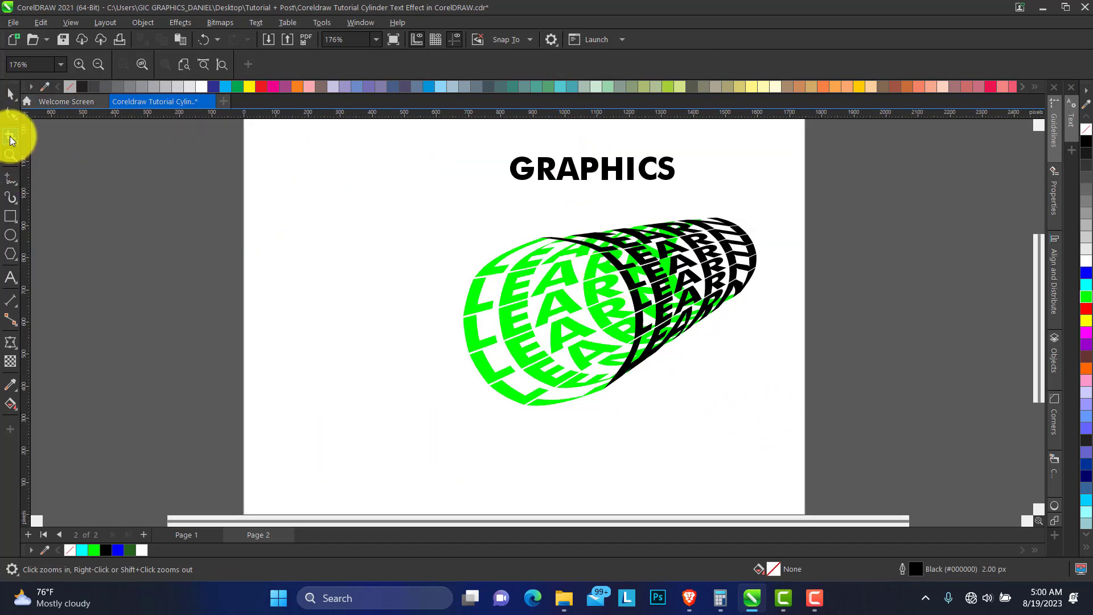
{"action": "left_click", "coordinate": [10, 93]}
{"action": "left_click_drag", "start_coordinate": [439, 196], "coordinate": [844, 471]}
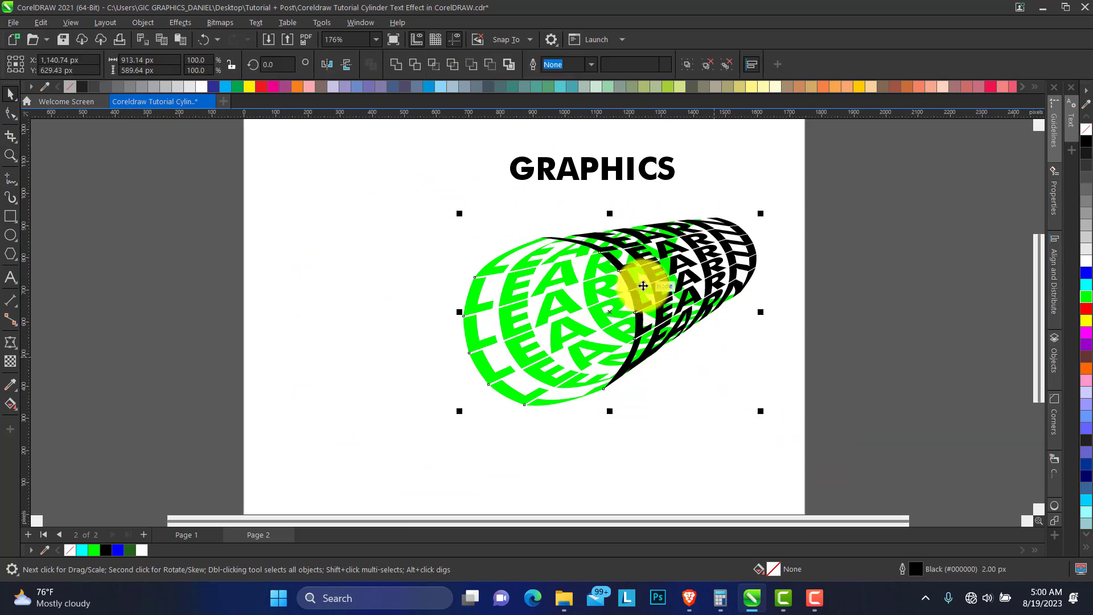
{"action": "left_click_drag", "start_coordinate": [643, 286], "coordinate": [559, 299]}
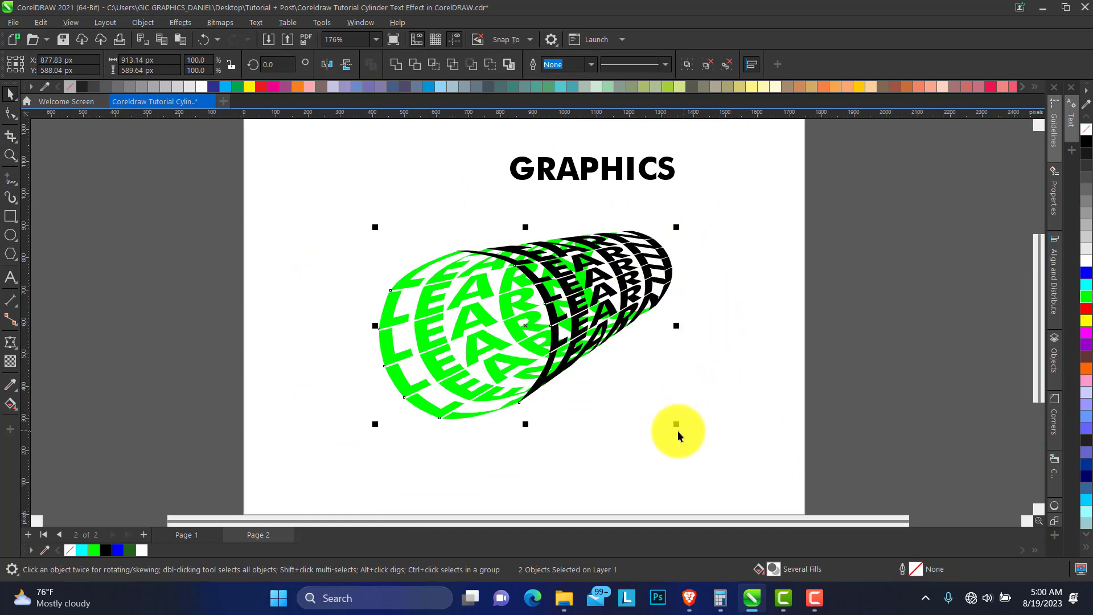
{"action": "left_click_drag", "start_coordinate": [676, 426], "coordinate": [722, 456]}
{"action": "left_click_drag", "start_coordinate": [586, 268], "coordinate": [592, 295]}
Fill the inner LEARN copy with black and apply a black-to-white fountain fill running from the cylinder's small end to its large opening.
{"action": "left_click", "coordinate": [472, 323]}
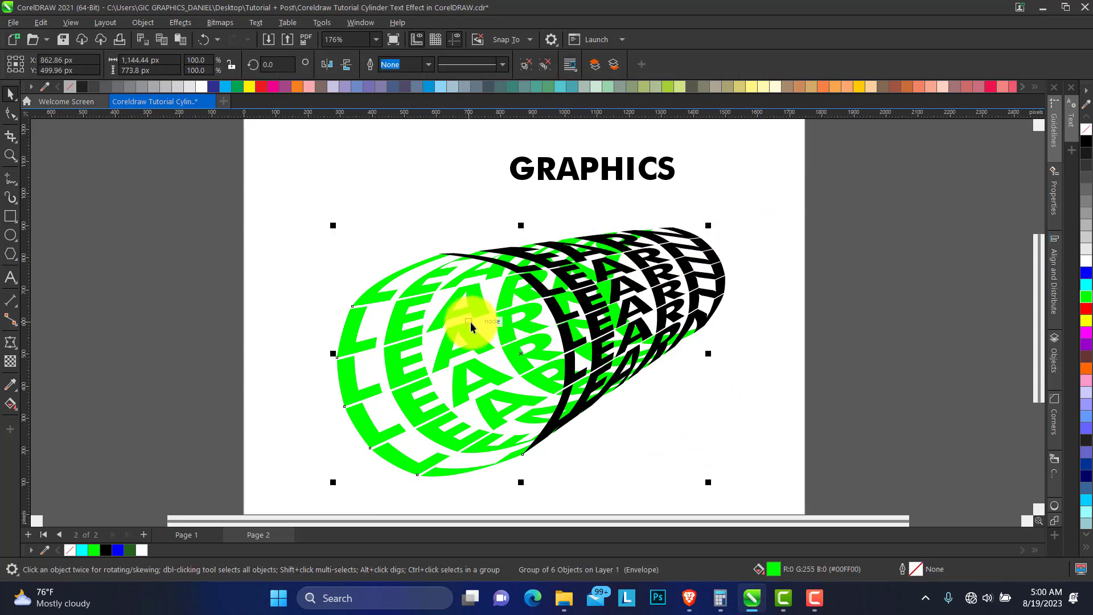
{"action": "left_click", "coordinate": [1086, 142]}
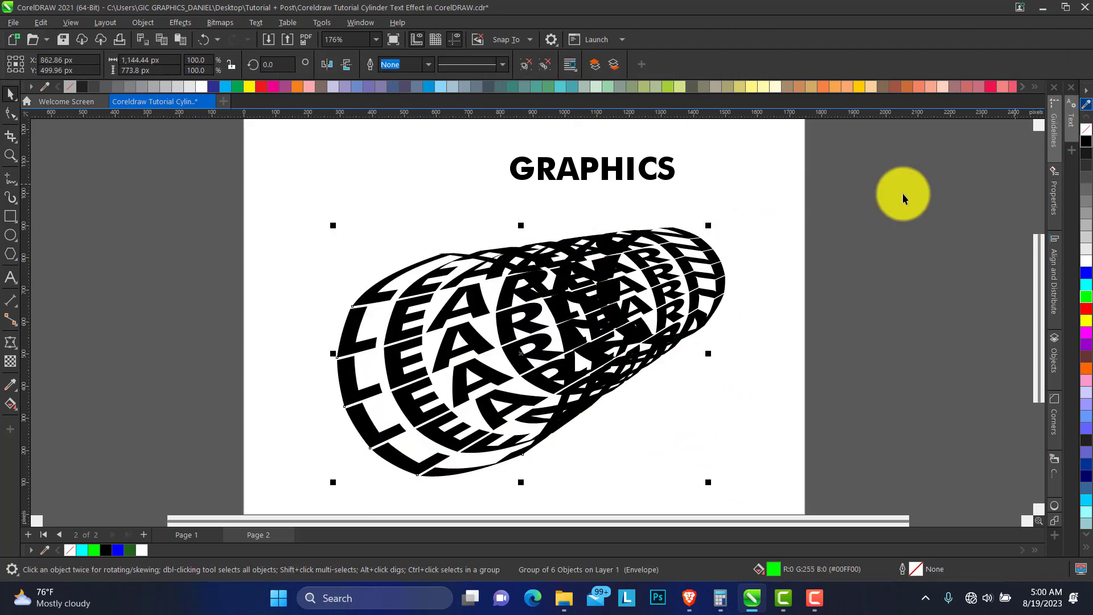
{"action": "left_click", "coordinate": [9, 406]}
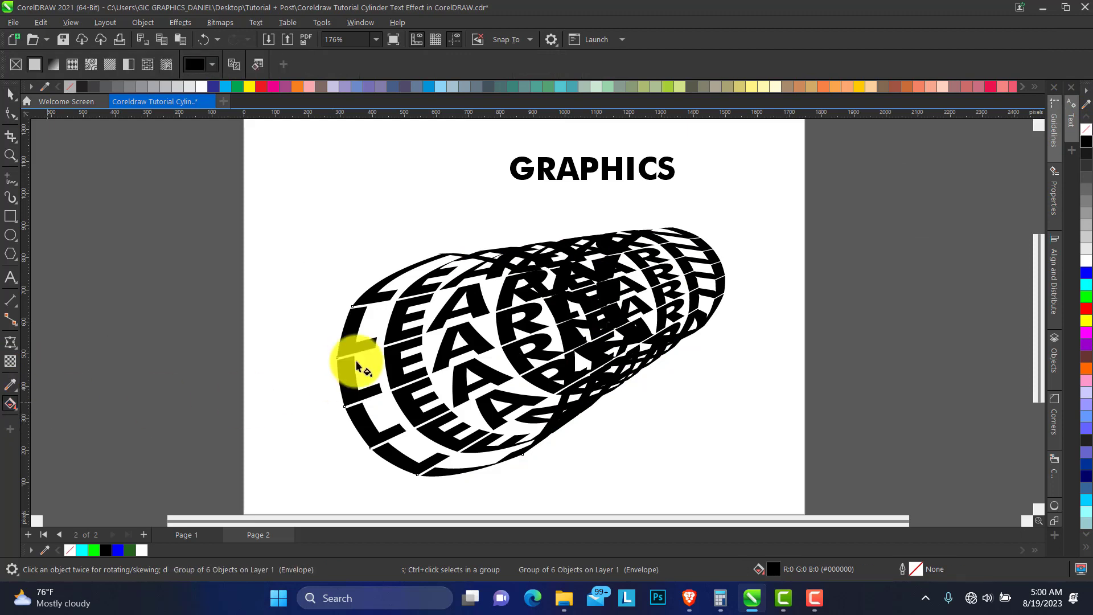
{"action": "left_click_drag", "start_coordinate": [577, 311], "coordinate": [398, 384]}
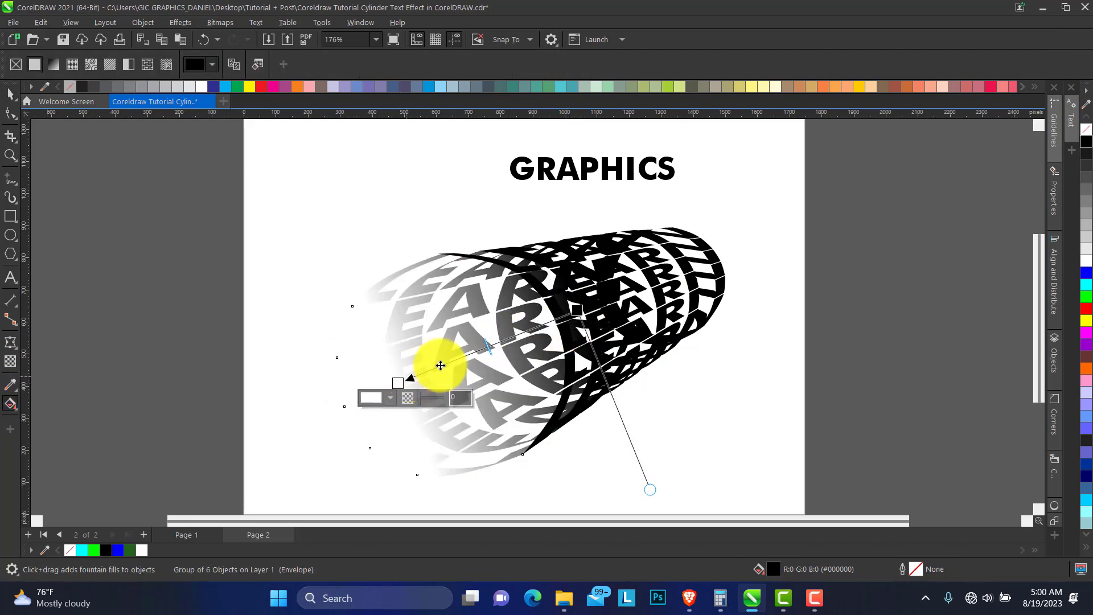
{"action": "left_click_drag", "start_coordinate": [582, 312], "coordinate": [691, 267]}
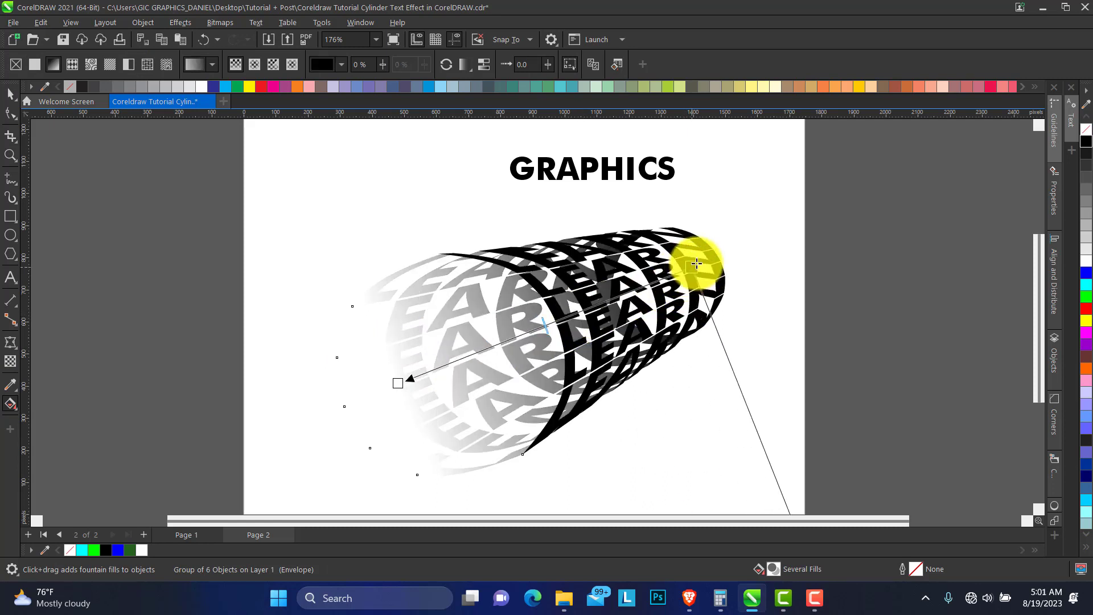
{"action": "left_click", "coordinate": [11, 95]}
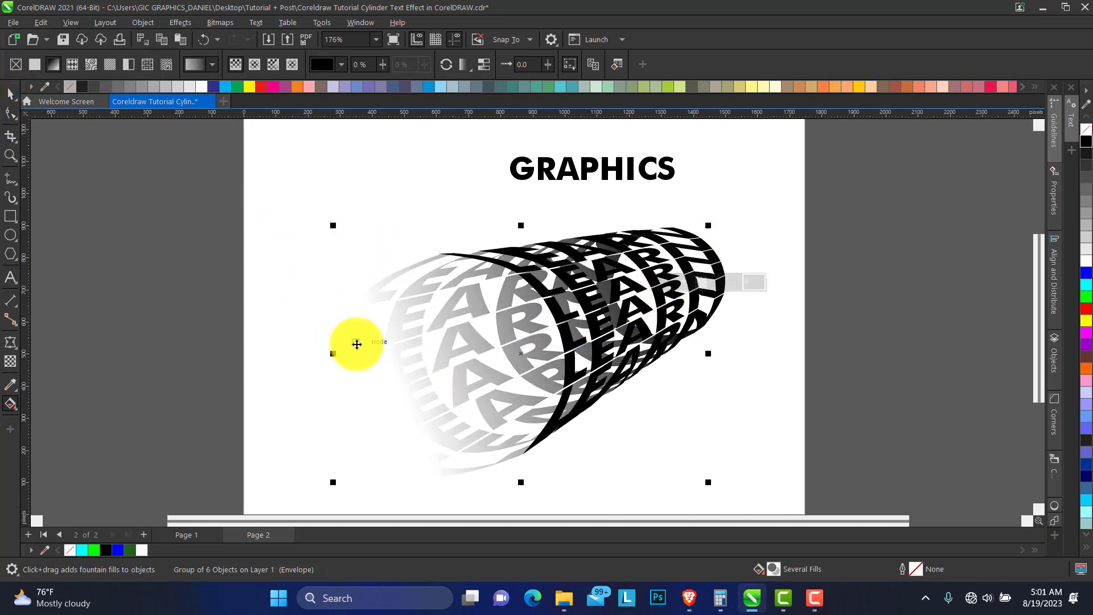
Fill the outer LEARN copy with a bright-to-dark green fountain fill, reversed so the dark green lies at the cylinder's small end.
{"action": "left_click", "coordinate": [621, 293]}
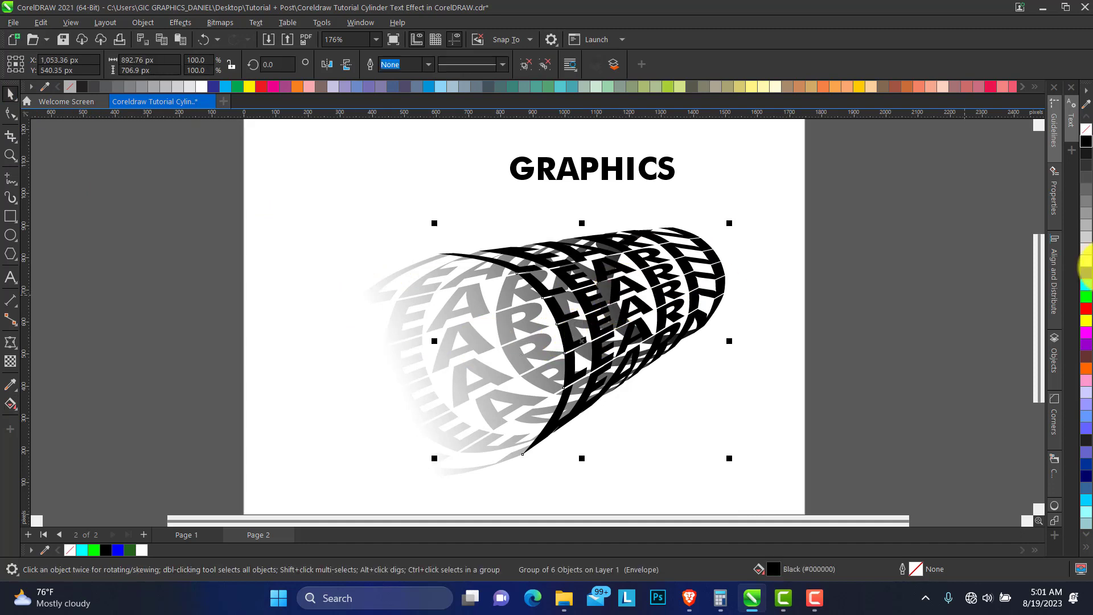
{"action": "left_click", "coordinate": [1087, 297]}
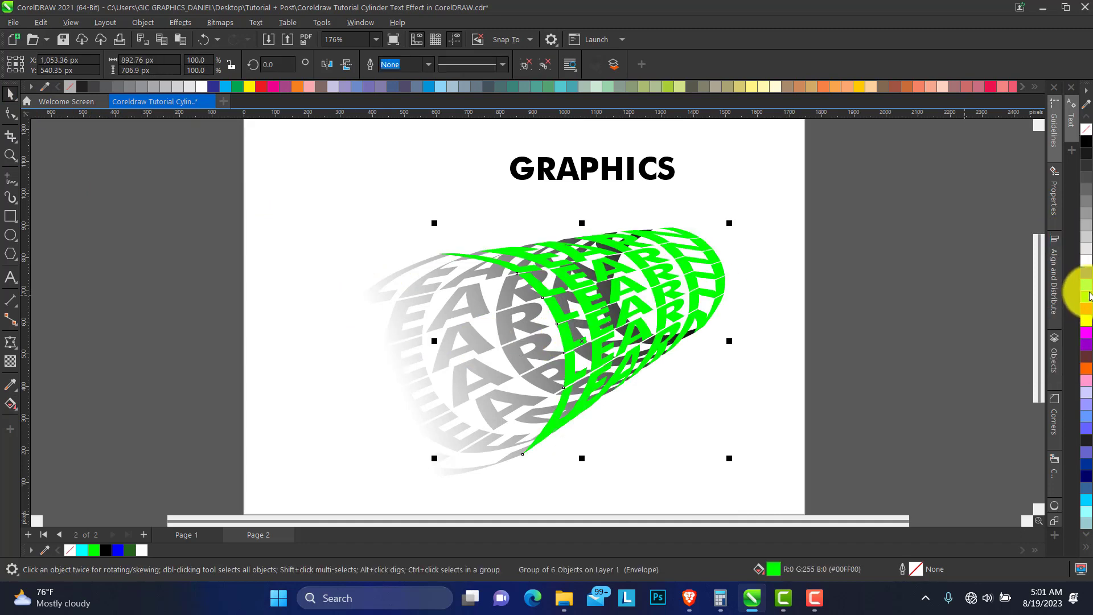
{"action": "left_click", "coordinate": [10, 404]}
{"action": "left_click_drag", "start_coordinate": [685, 292], "coordinate": [584, 315]}
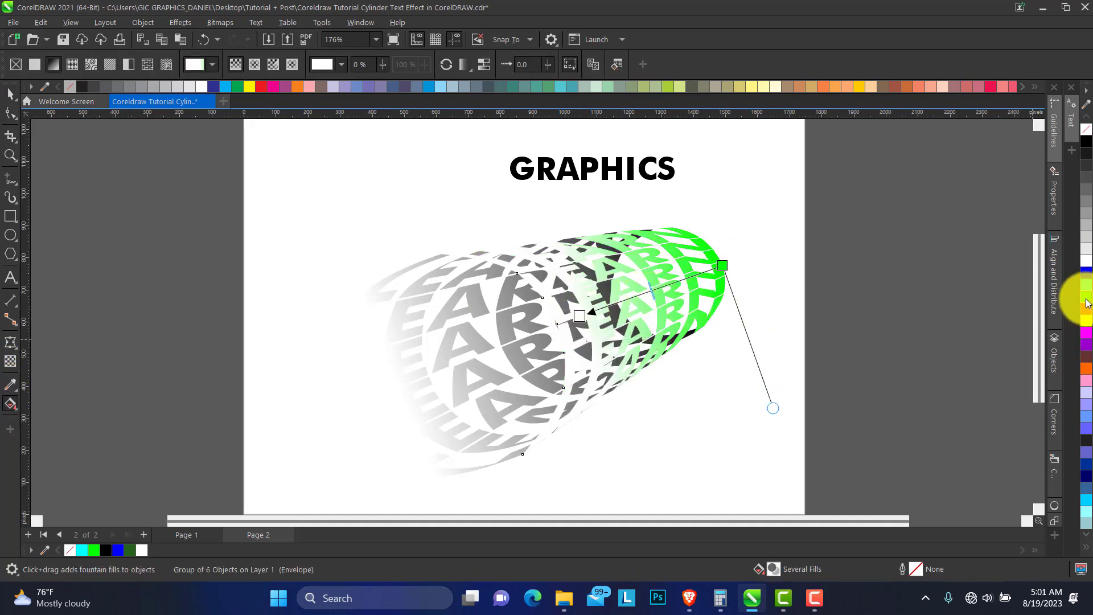
{"action": "left_click_drag", "start_coordinate": [1087, 303], "coordinate": [581, 315]}
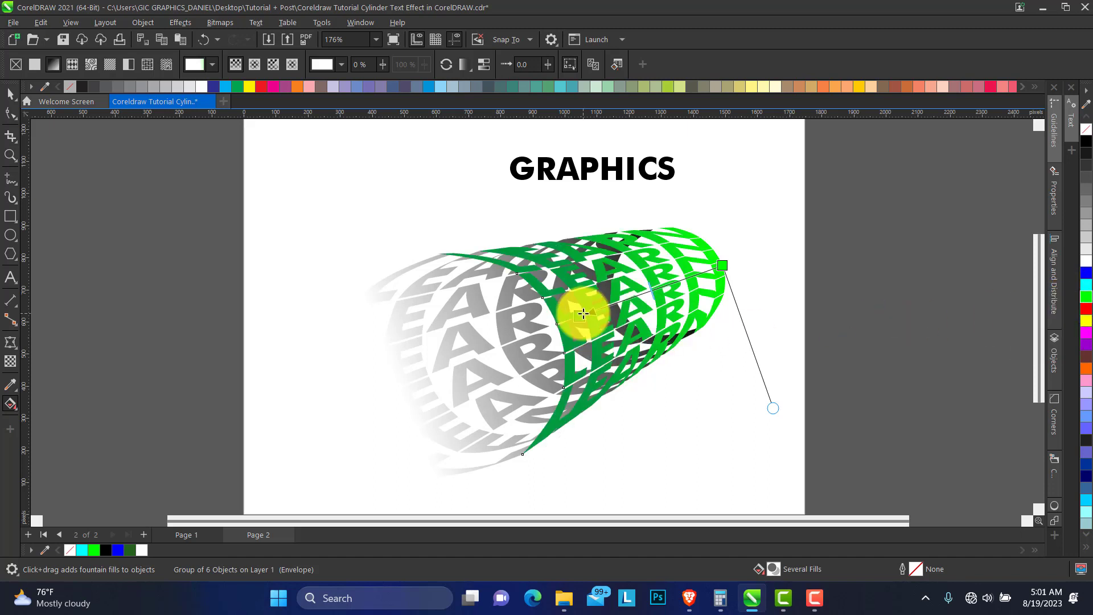
{"action": "left_click", "coordinate": [446, 65]}
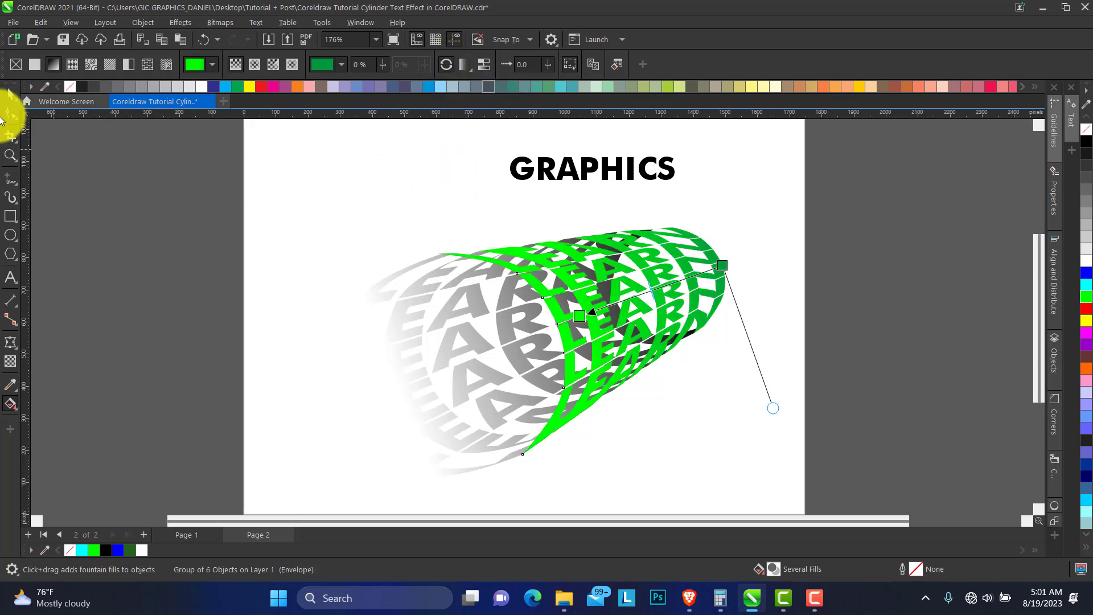
Draw a rectangle about 1,555 by 910 px around the cylinder lettering and fill it with black.
{"action": "left_click", "coordinate": [10, 155]}
{"action": "right_click", "coordinate": [416, 202]}
{"action": "left_click", "coordinate": [10, 93]}
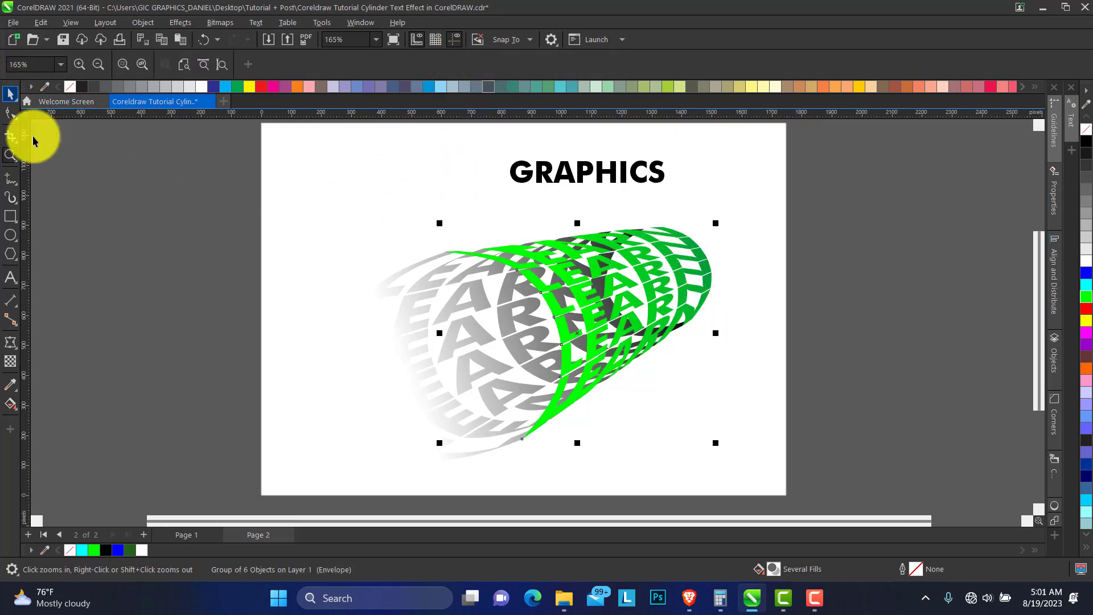
{"action": "left_click_drag", "start_coordinate": [286, 207], "coordinate": [753, 480]}
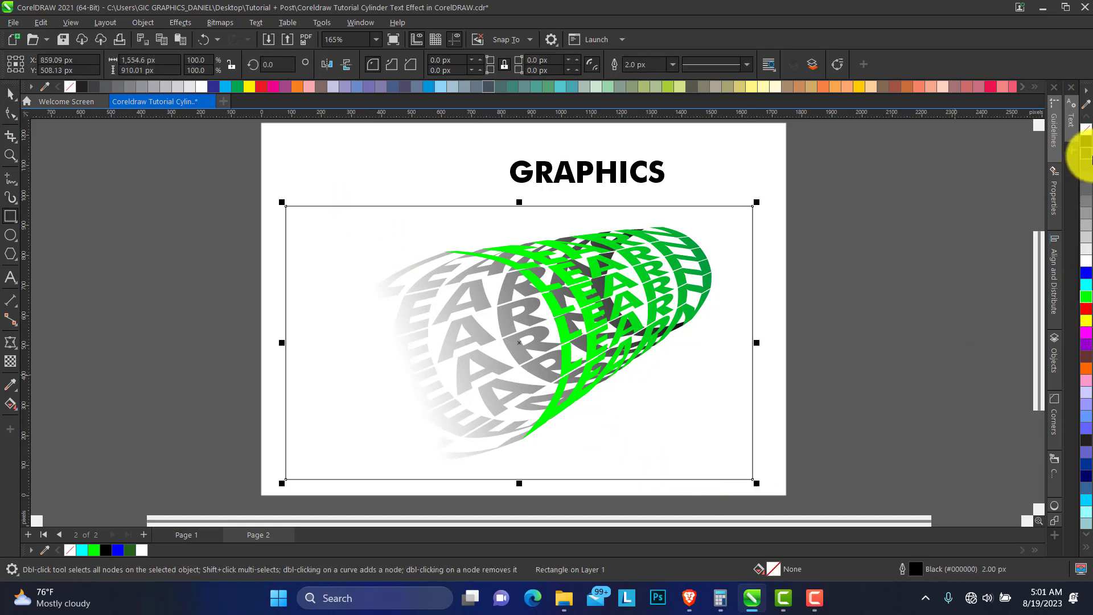
{"action": "left_click", "coordinate": [1087, 142]}
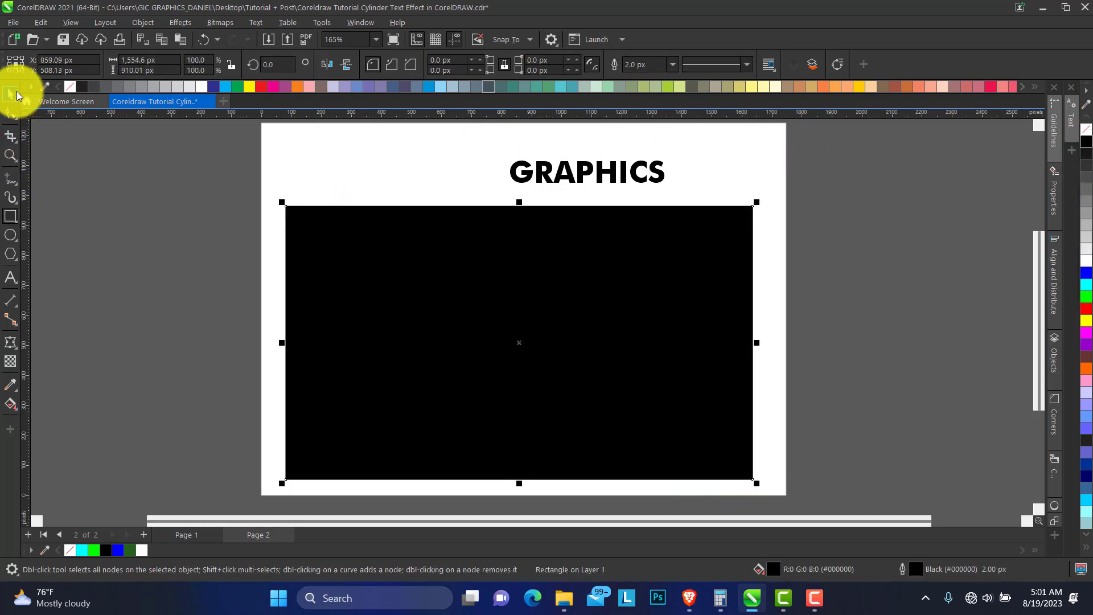
Send the black rectangle behind both LEARN groups and move the GRAPHICS text to roughly centre just above it.
{"action": "left_click", "coordinate": [10, 93]}
{"action": "key", "text": "shift+Page_Down"}
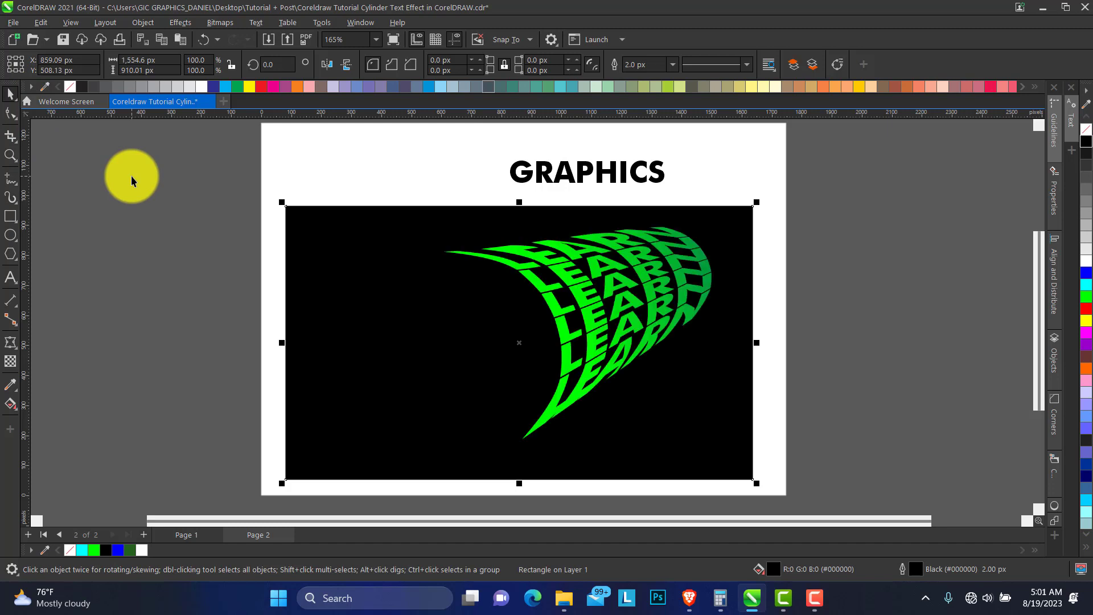
{"action": "key", "text": "ctrl+Page_Down"}
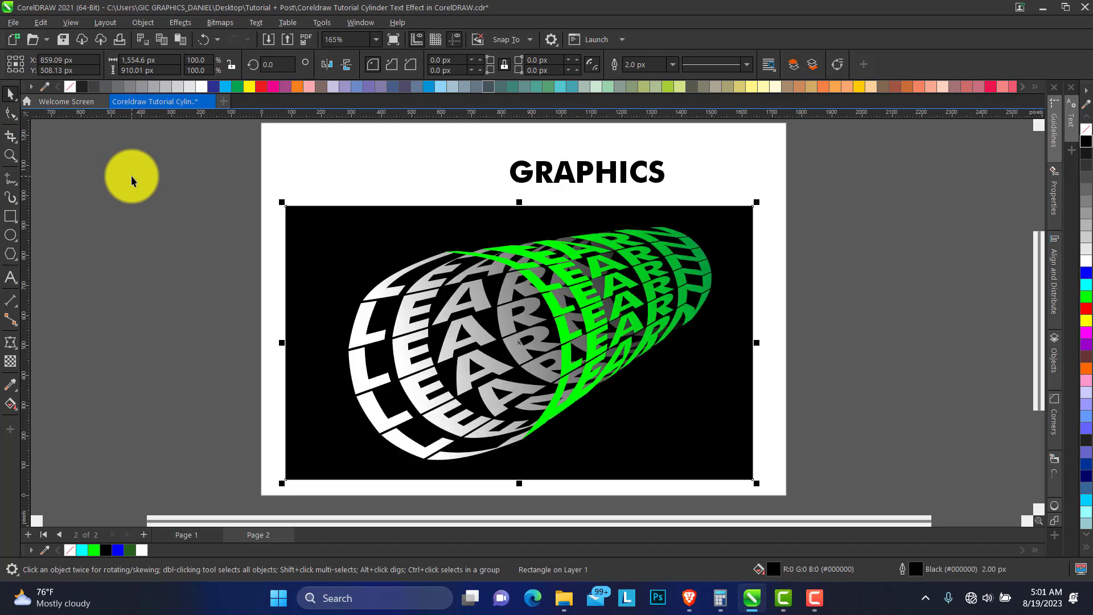
{"action": "left_click_drag", "start_coordinate": [569, 178], "coordinate": [500, 190]}
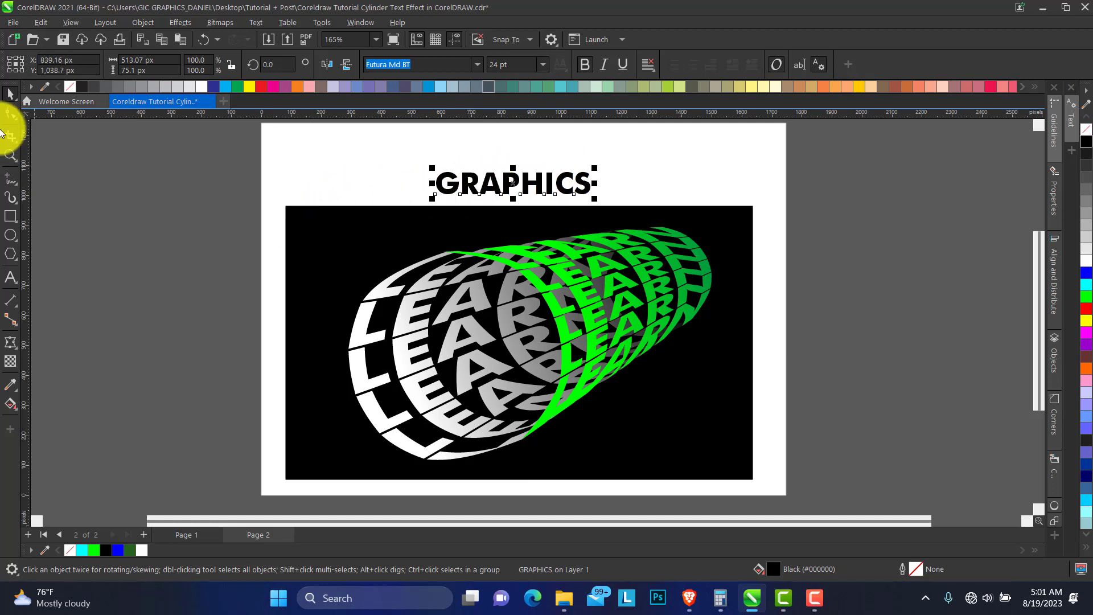
Examine the cylinder lettering against the black background, both as a whole page and close up.
{"action": "left_click", "coordinate": [13, 158]}
{"action": "right_click", "coordinate": [513, 223]}
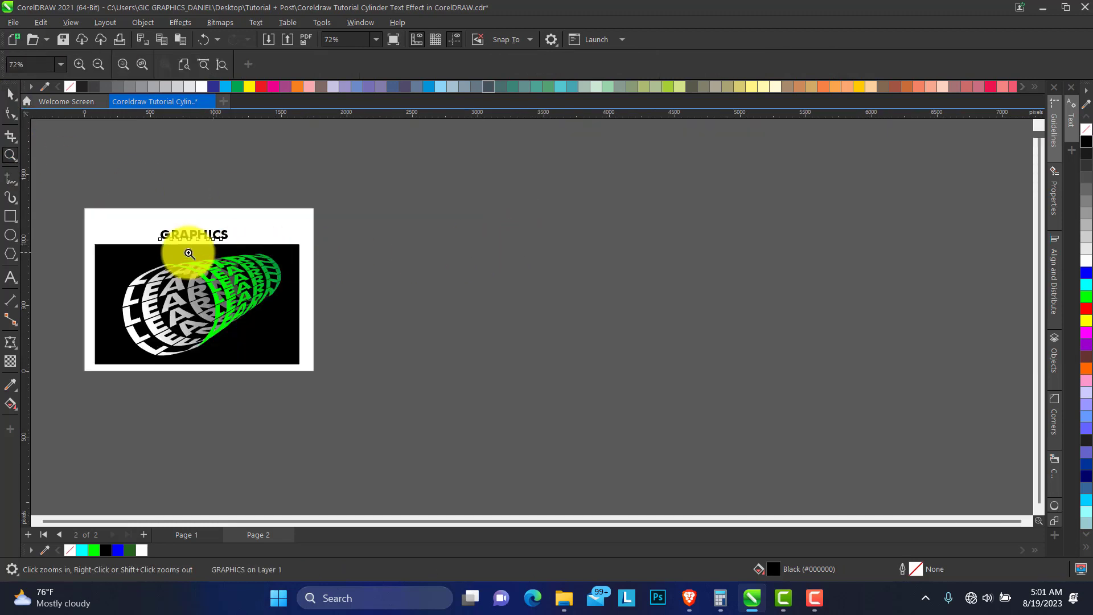
{"action": "left_click_drag", "start_coordinate": [86, 212], "coordinate": [313, 383]}
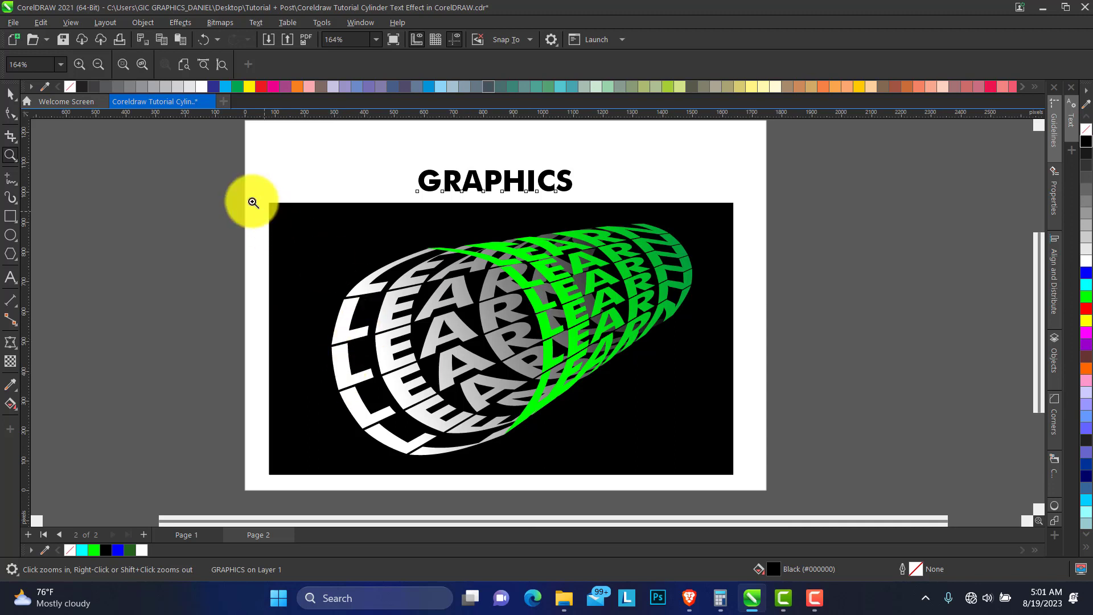
{"action": "left_click_drag", "start_coordinate": [229, 147], "coordinate": [738, 483]}
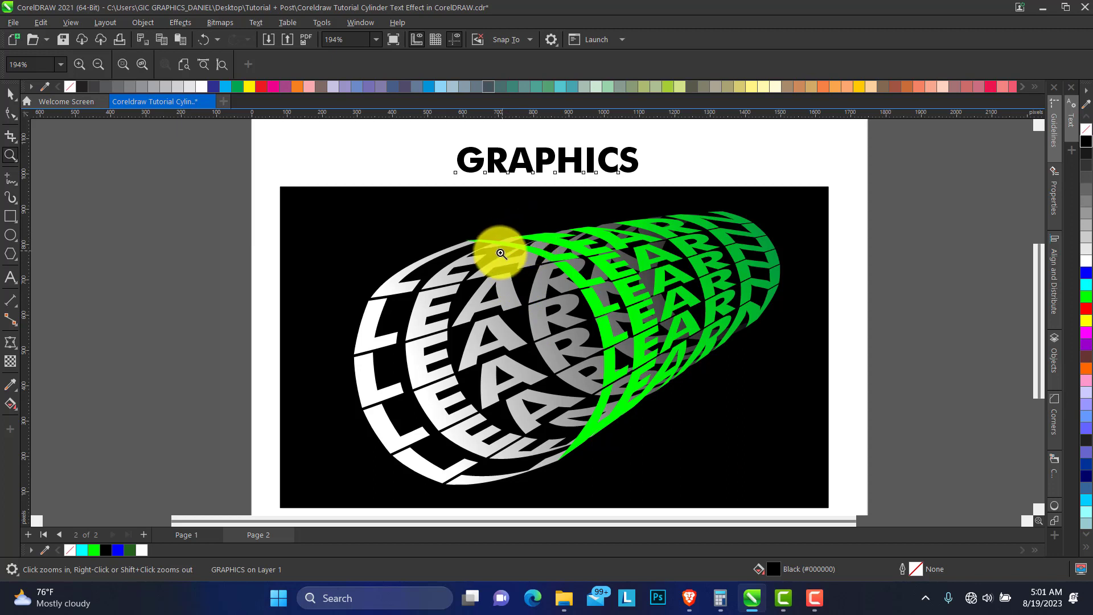
{"action": "right_click", "coordinate": [548, 306]}
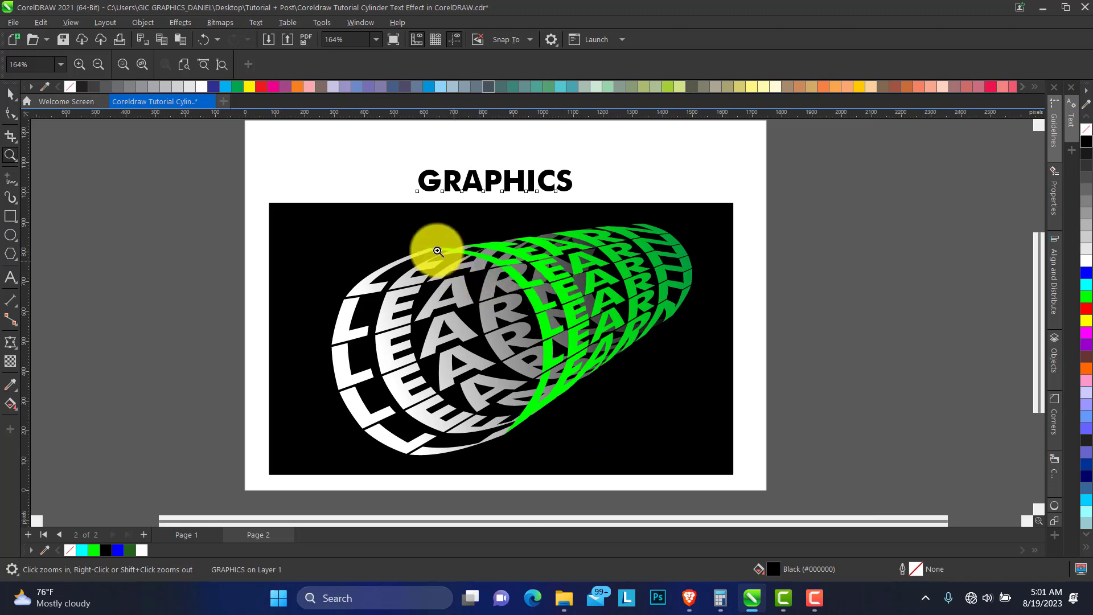
{"action": "left_click_drag", "start_coordinate": [260, 168], "coordinate": [740, 483]}
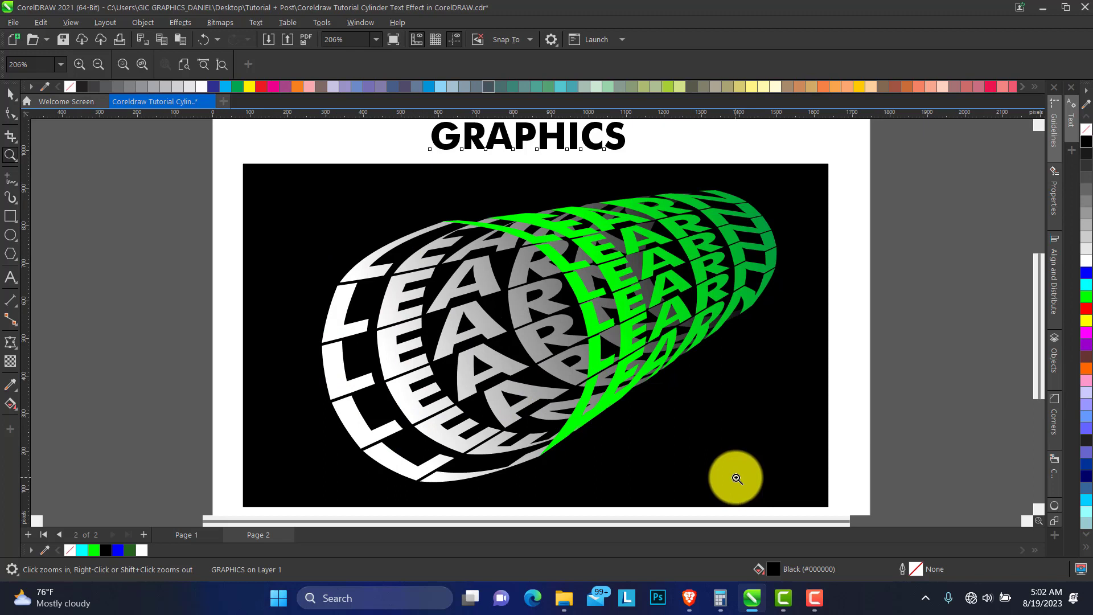